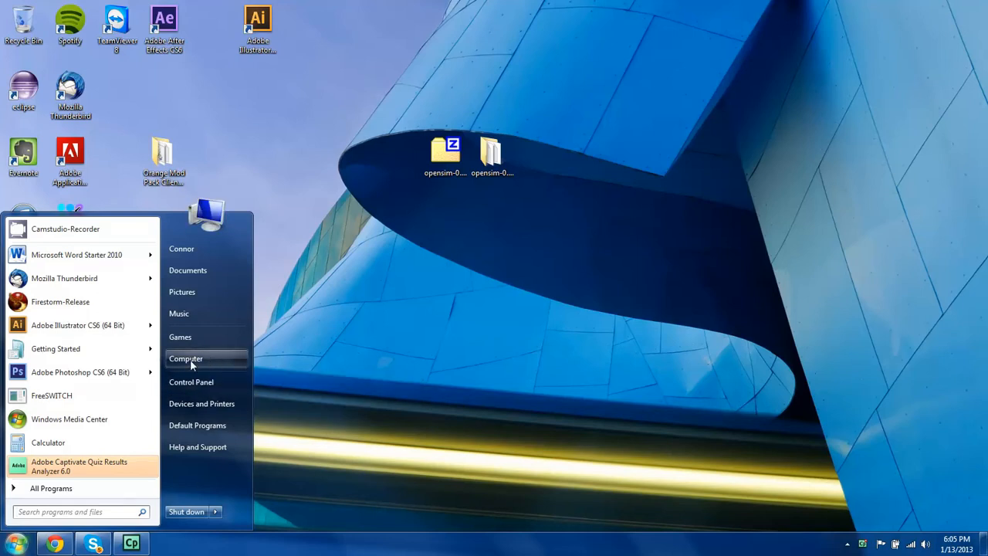
Open the bin folder of opensim-0.7.4, inside the OpenSim folder on the Media (E:) drive
left_click(212, 359)
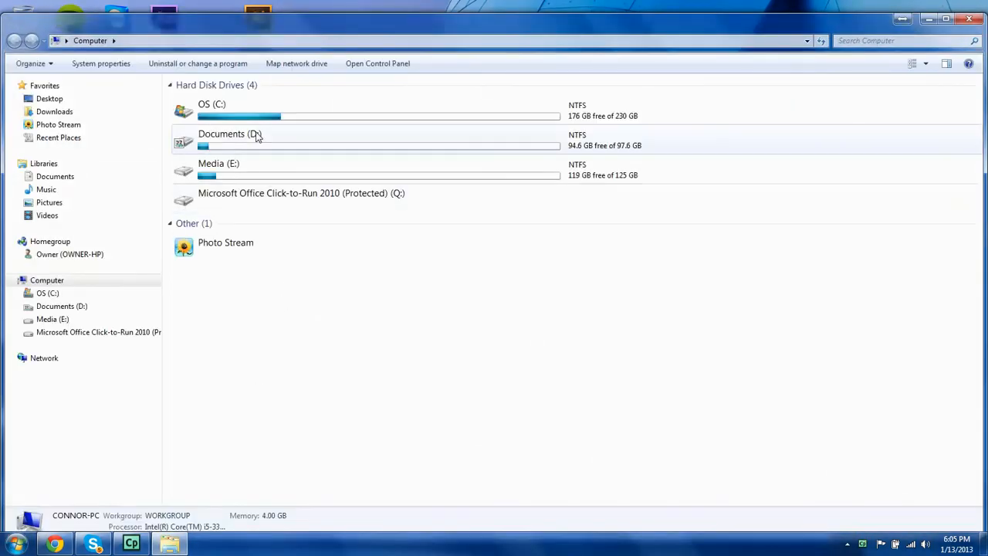
double_click(262, 178)
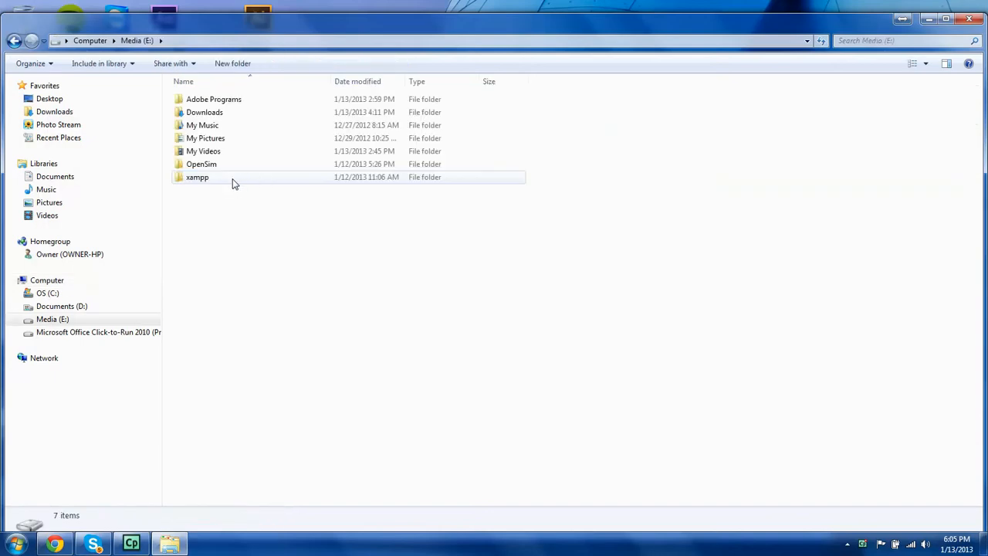
double_click(231, 168)
double_click(220, 128)
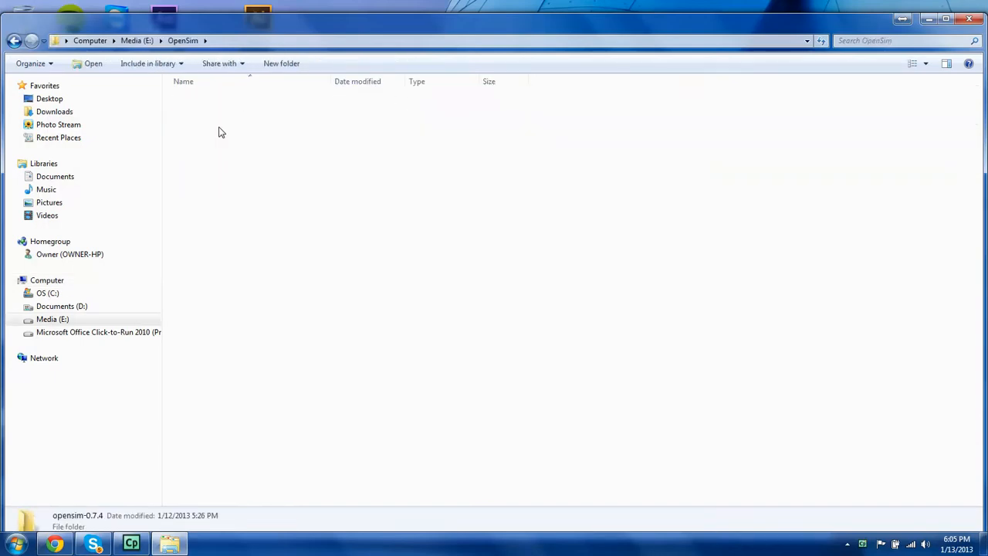
double_click(210, 114)
Launch the OpenSim.32BitLaunch application from the bin folder and minimise its console and the folder window
left_click_drag(981, 105, 981, 232)
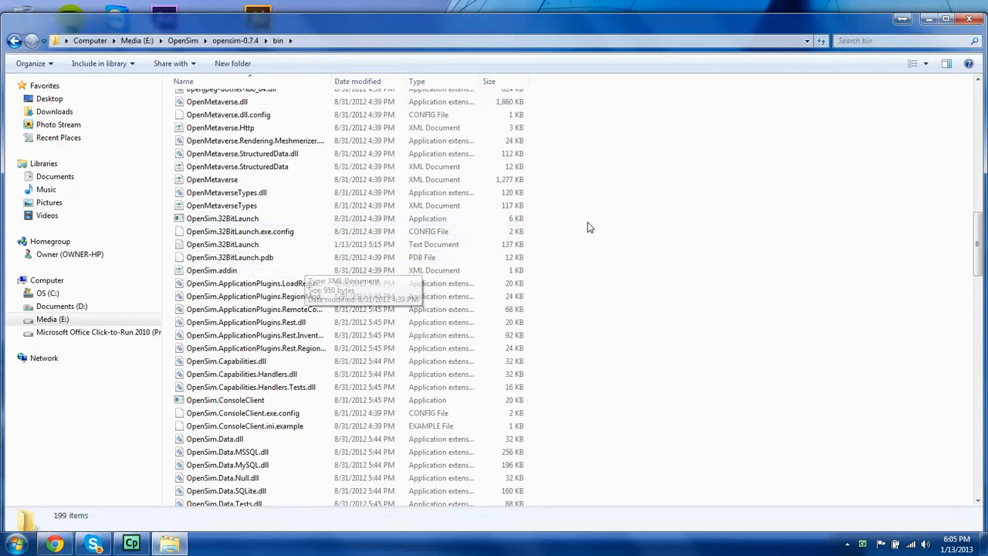
left_click_drag(979, 234, 979, 243)
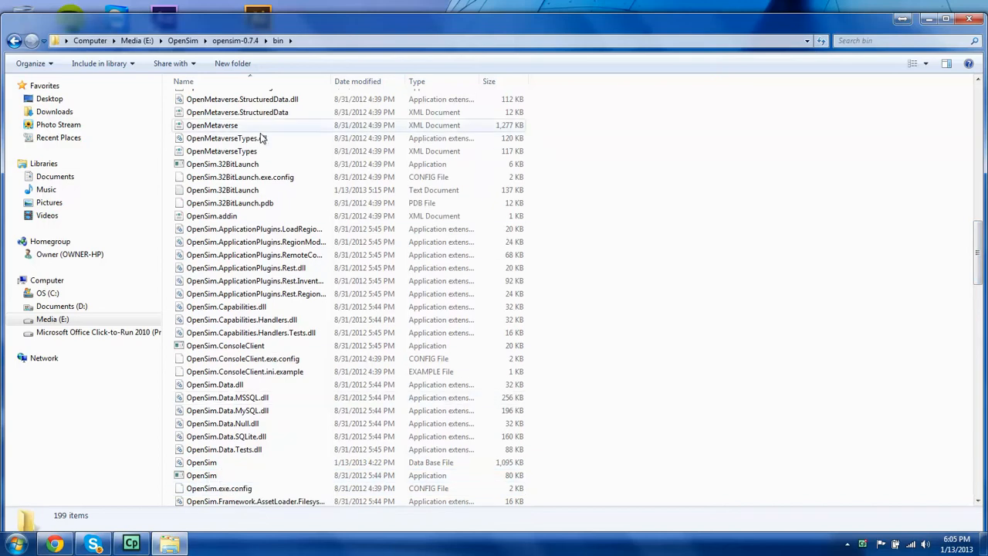
left_click(237, 166)
double_click(237, 165)
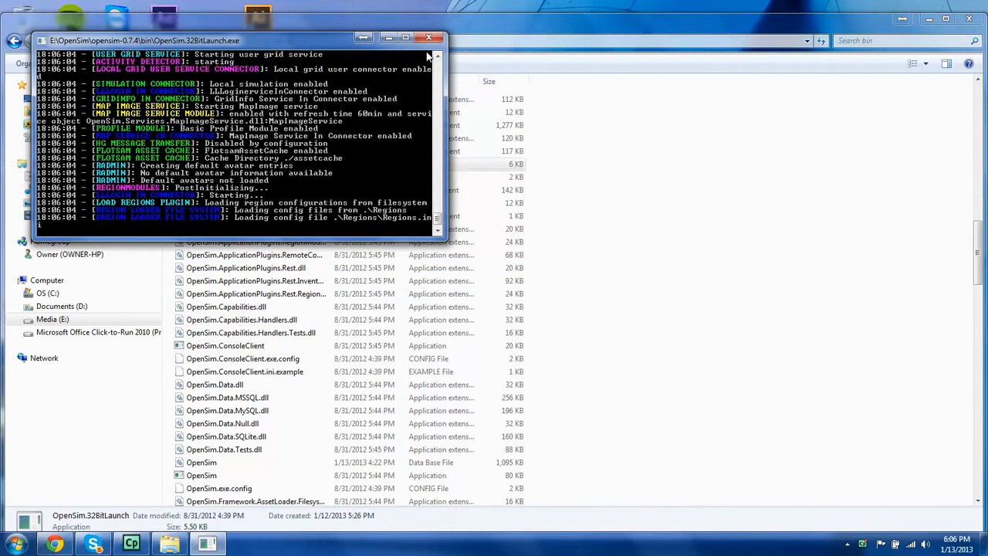
left_click(389, 44)
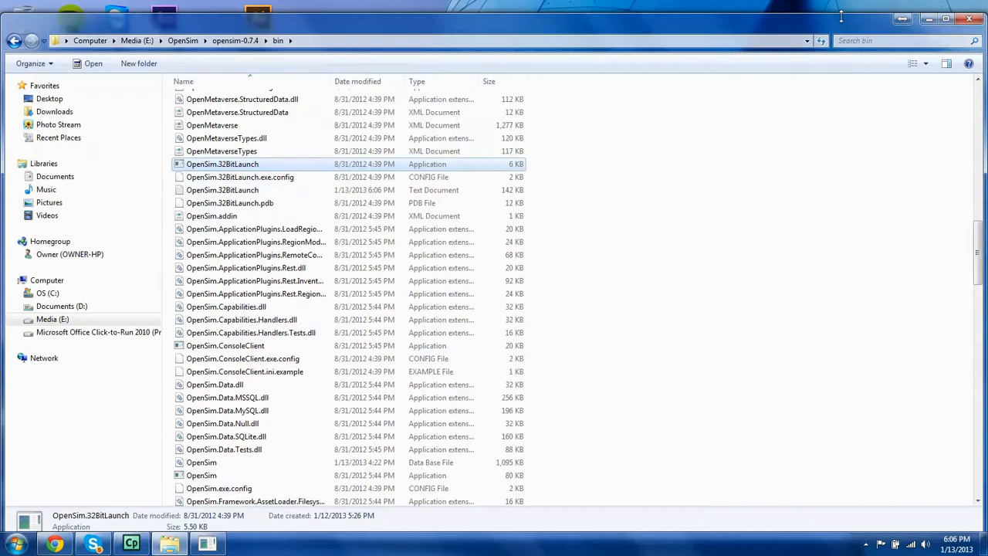
left_click(930, 21)
left_click(932, 21)
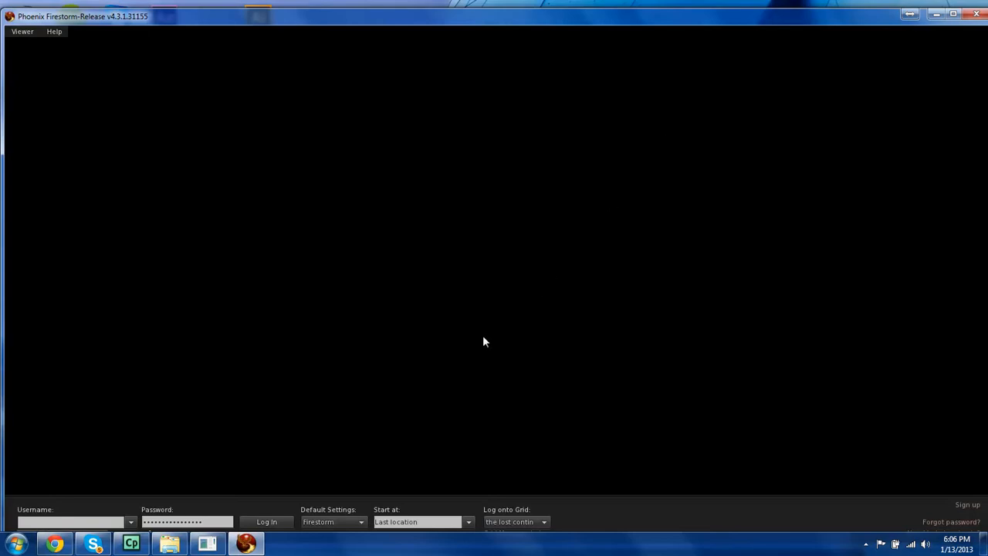
Maximise the Phoenix Firestorm viewer and check the OpenSim server console for the region's startup
left_click(952, 15)
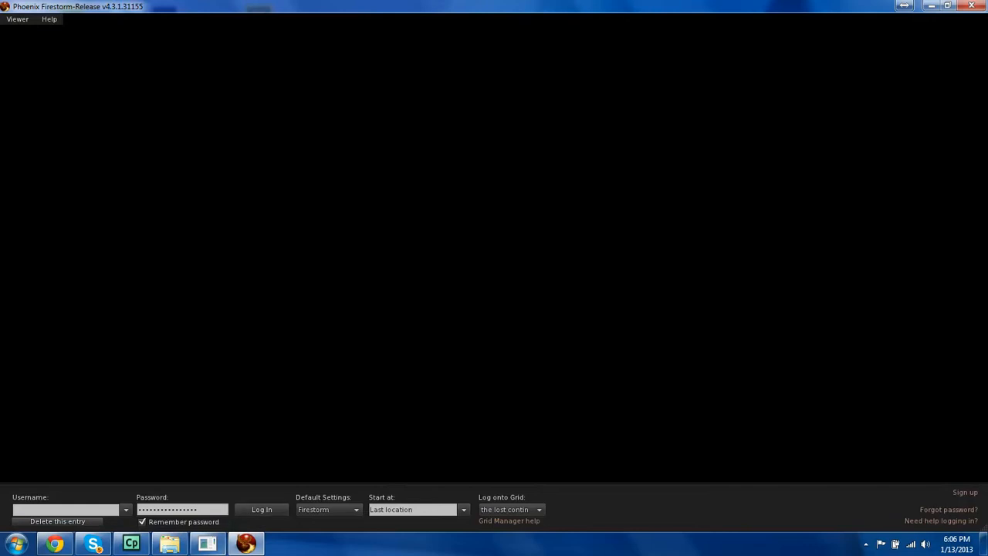
left_click(207, 544)
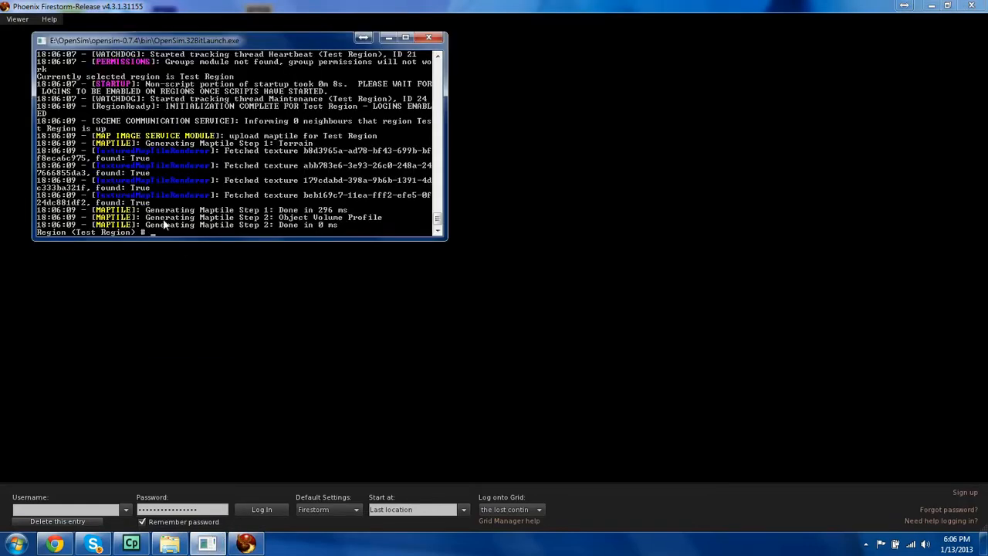
left_click(285, 344)
Log in to the grid with the username Admin User and the account password
left_click(93, 508)
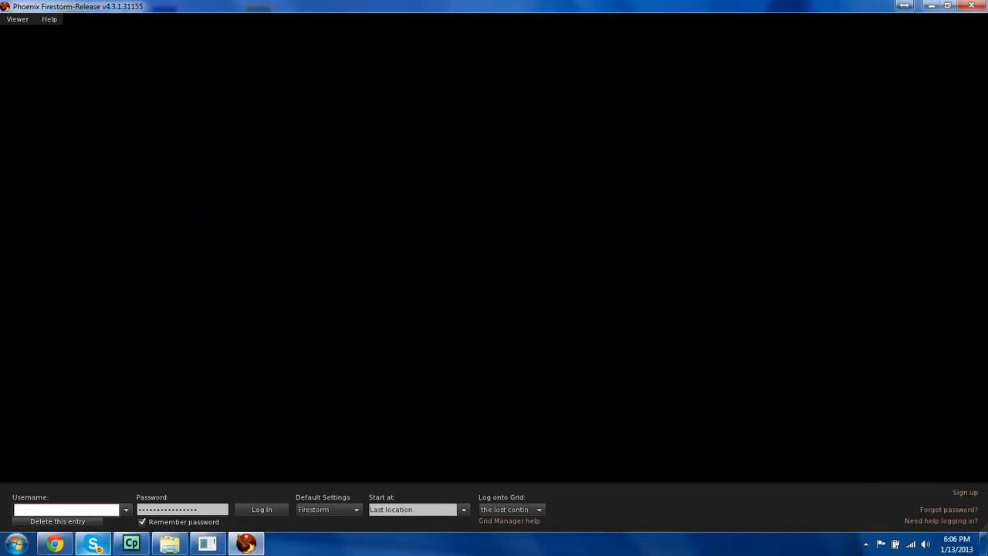
type("Admin User")
key("Tab")
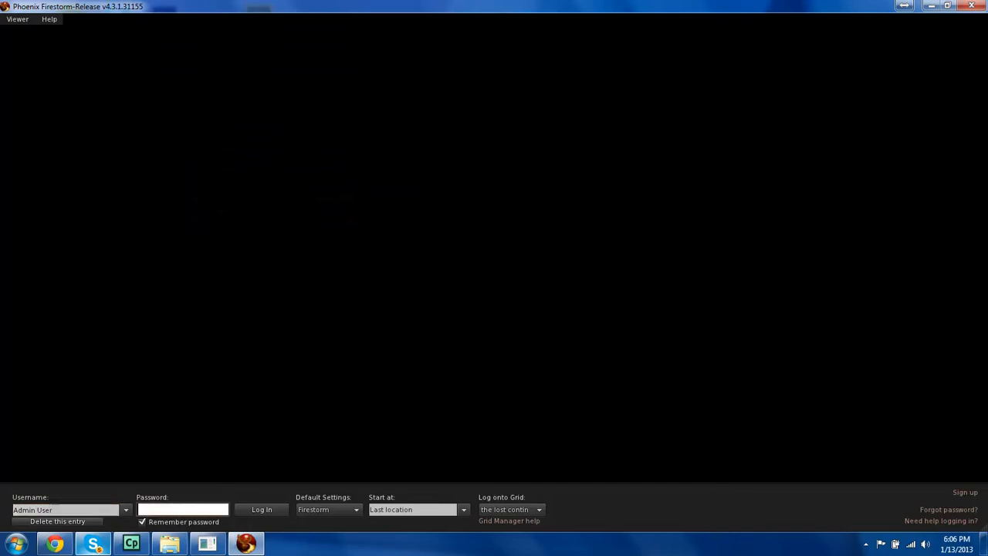
key("Return")
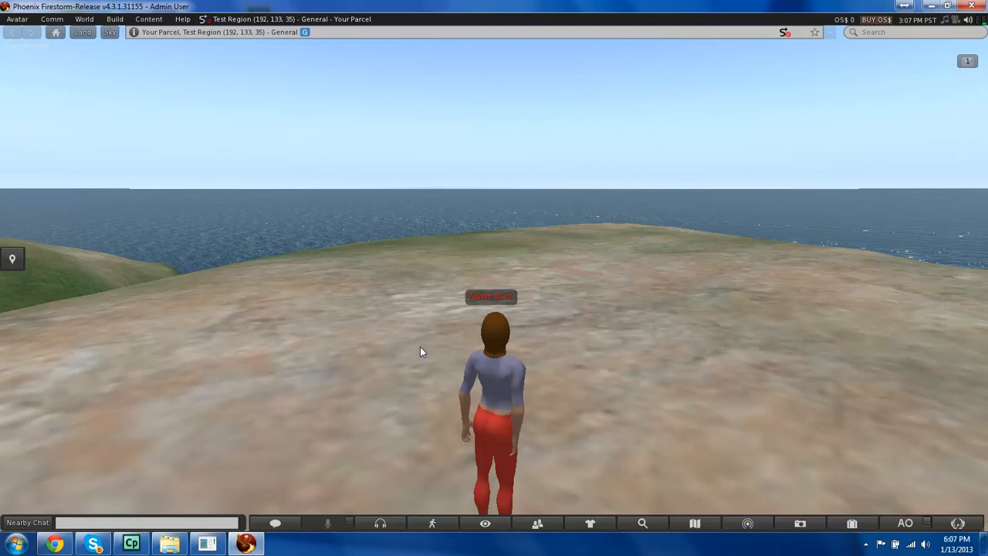
Create a box primitive on the bare hilltop a short distance from the avatar
left_click_drag(607, 318, 394, 386, "alt")
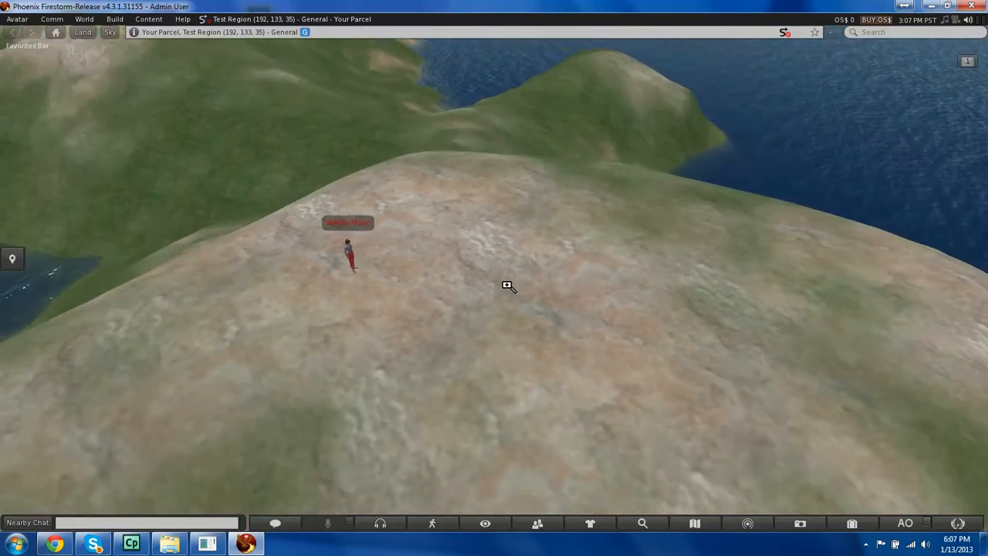
left_click_drag(583, 332, 576, 281, "alt")
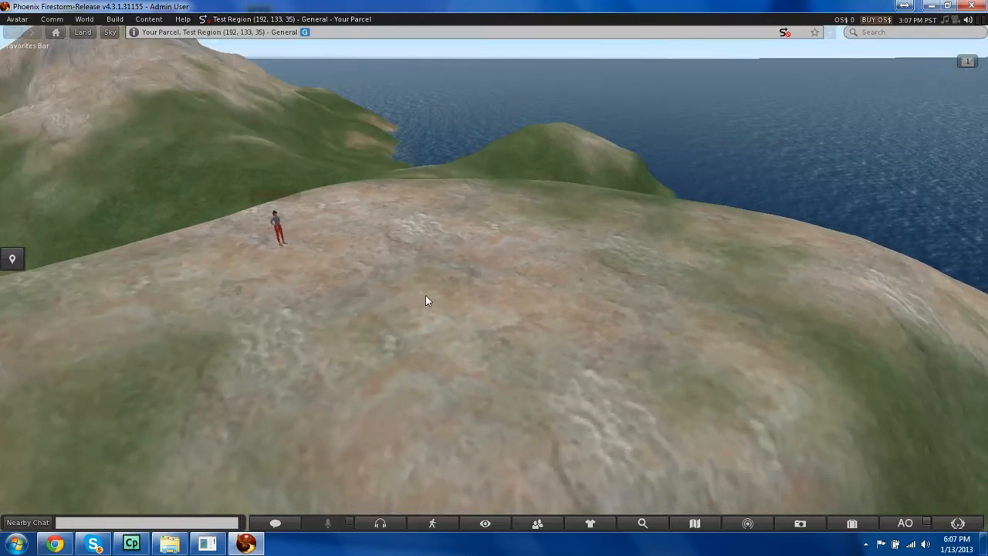
right_click(488, 293)
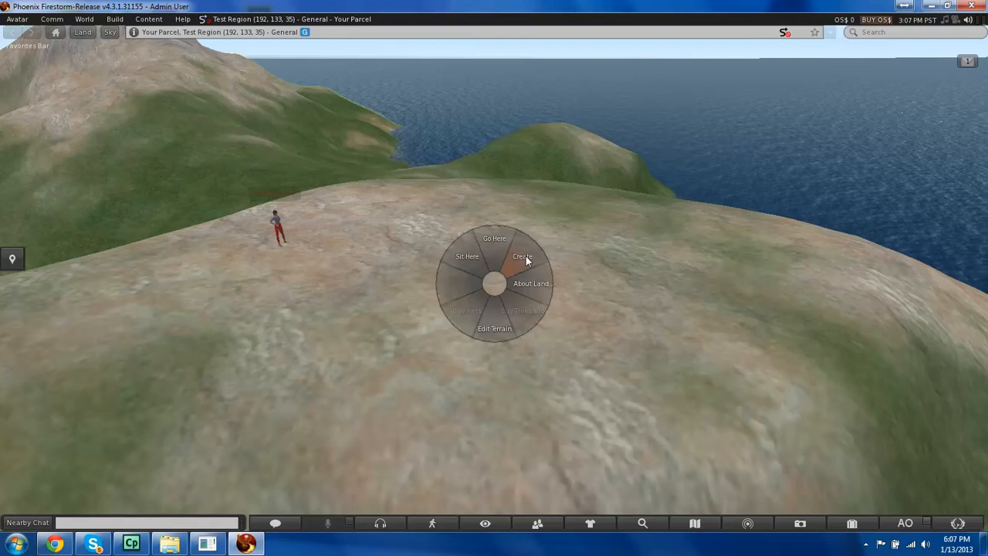
left_click(525, 256)
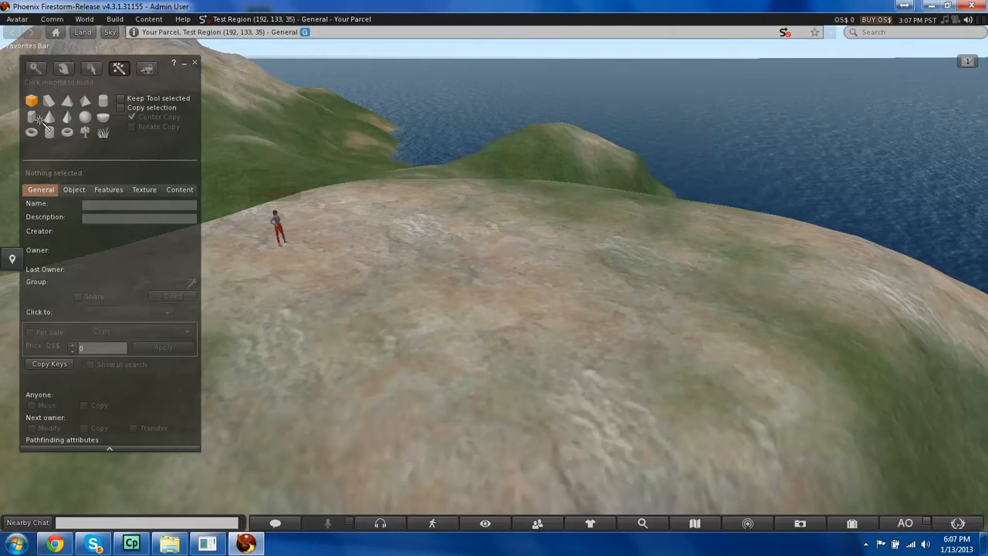
key("ctrl+3")
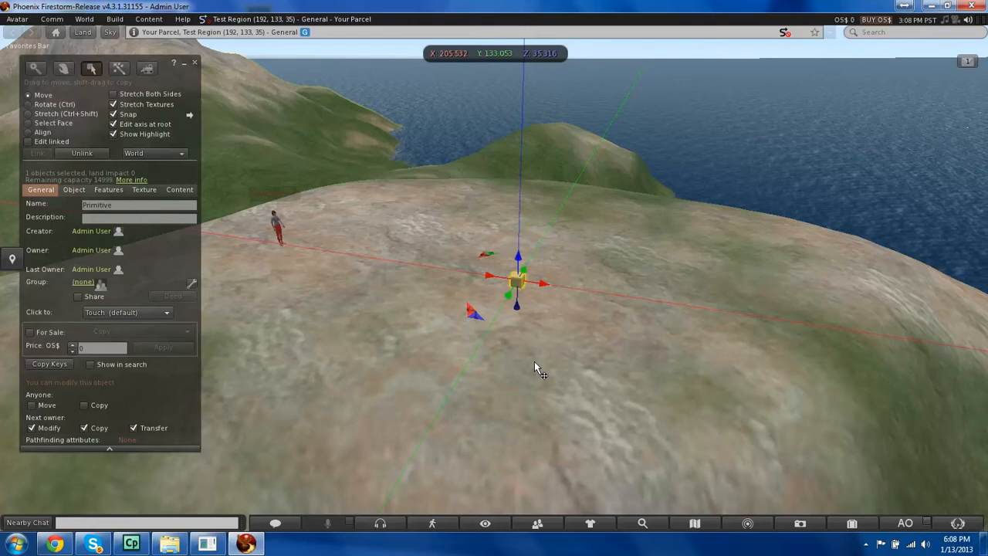
Examine the new box from several sides and look at its move and rotate handles
key("ctrl+alt")
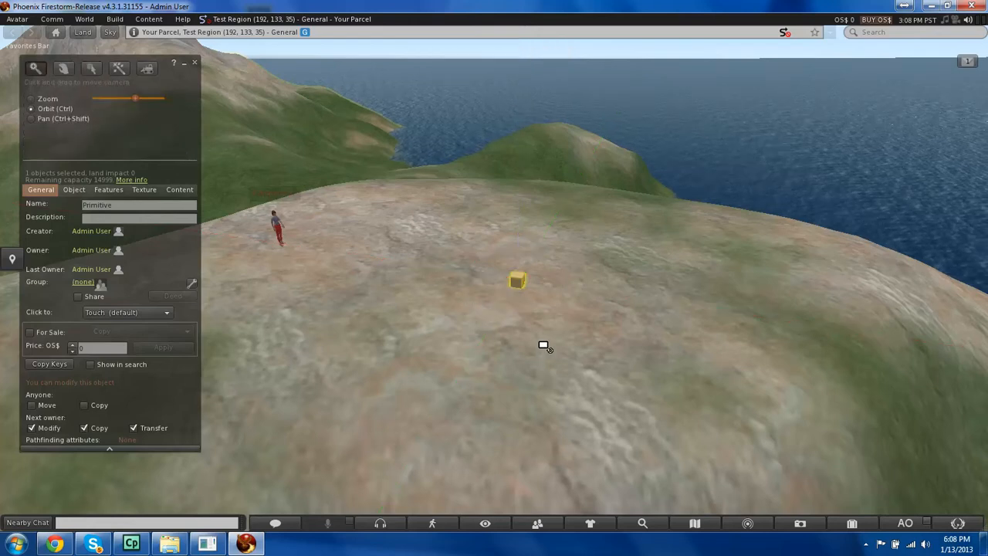
left_click_drag(538, 313, 447, 386, "ctrl+alt")
left_click_drag(590, 230, 488, 217, "ctrl+alt")
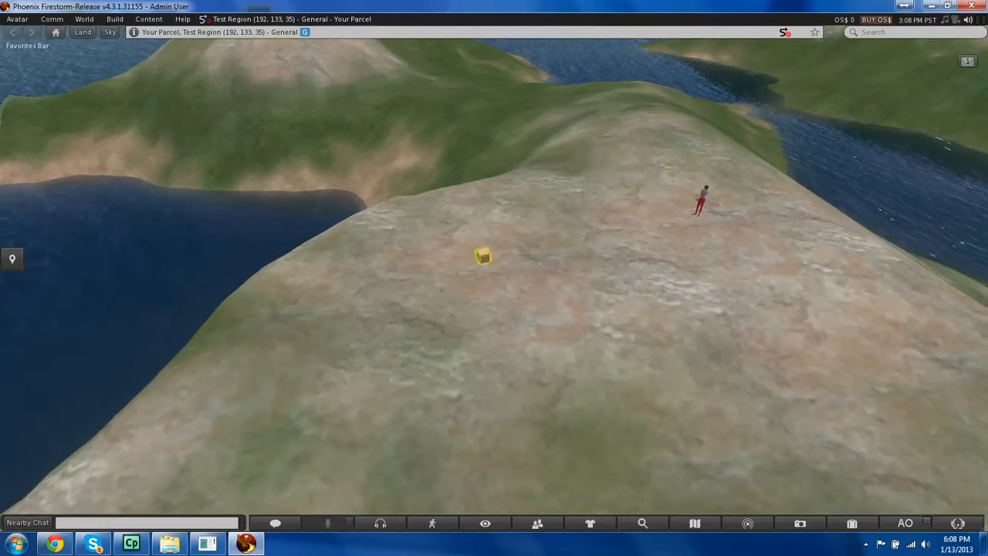
left_click_drag(484, 256, 645, 187, "alt")
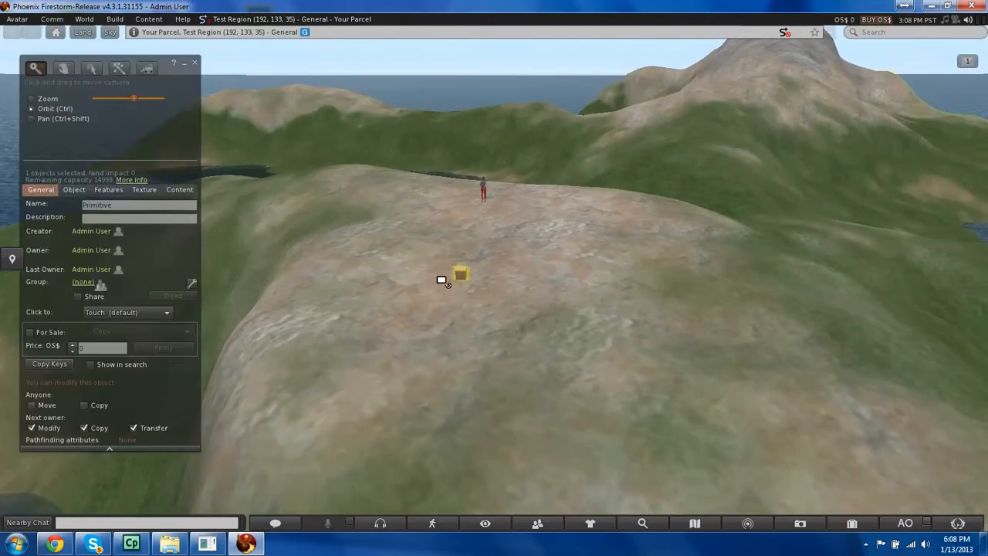
left_click_drag(441, 279, 671, 326, "ctrl+alt")
mouse_move(497, 269)
left_mouse_down("ctrl+alt")
mouse_move(485, 237)
mouse_move(464, 220)
mouse_move(487, 225)
mouse_move(480, 252)
mouse_move(496, 275)
left_mouse_up("ctrl+alt")
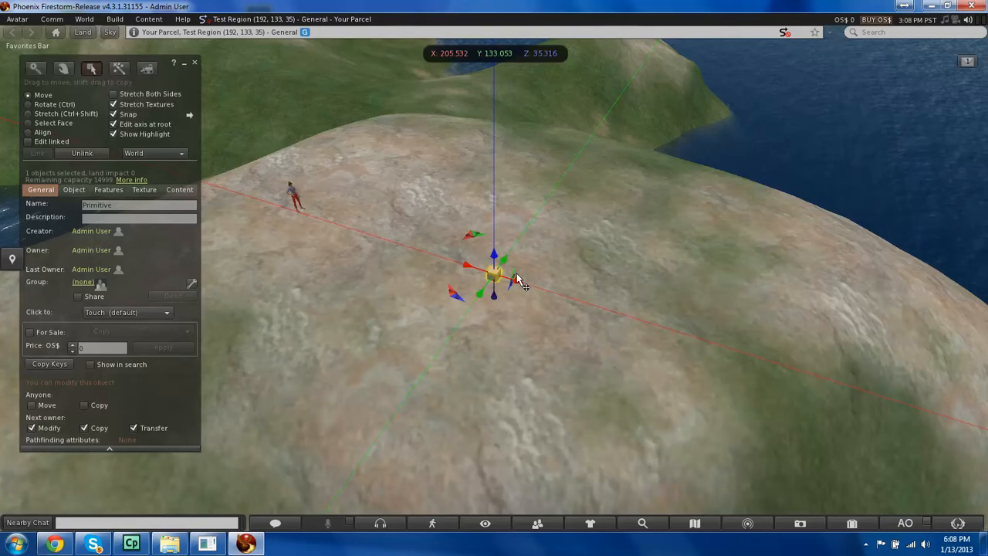
key("ctrl")
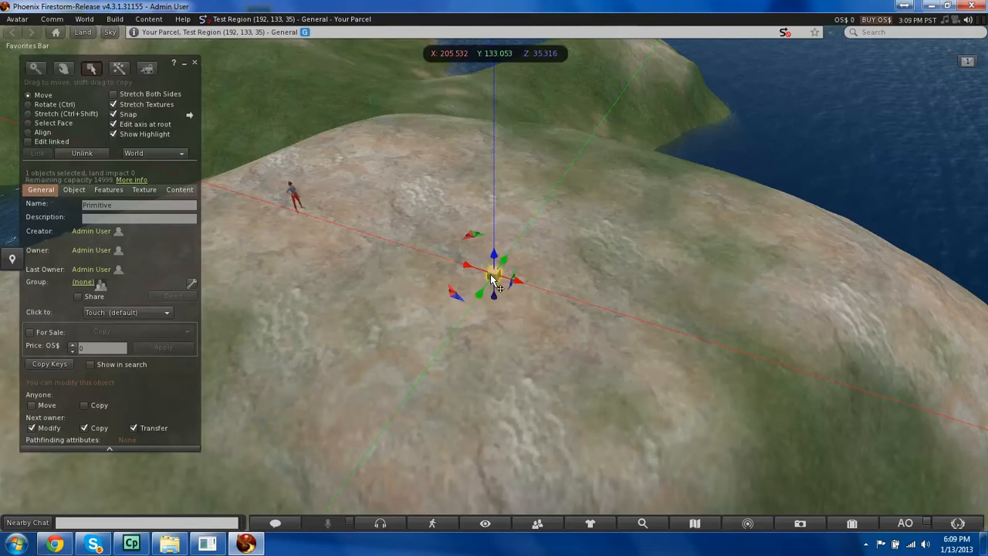
key("ctrl")
Stretch the box uniformly from its corners to 10 m in X, Y and Z
key("ctrl+shift")
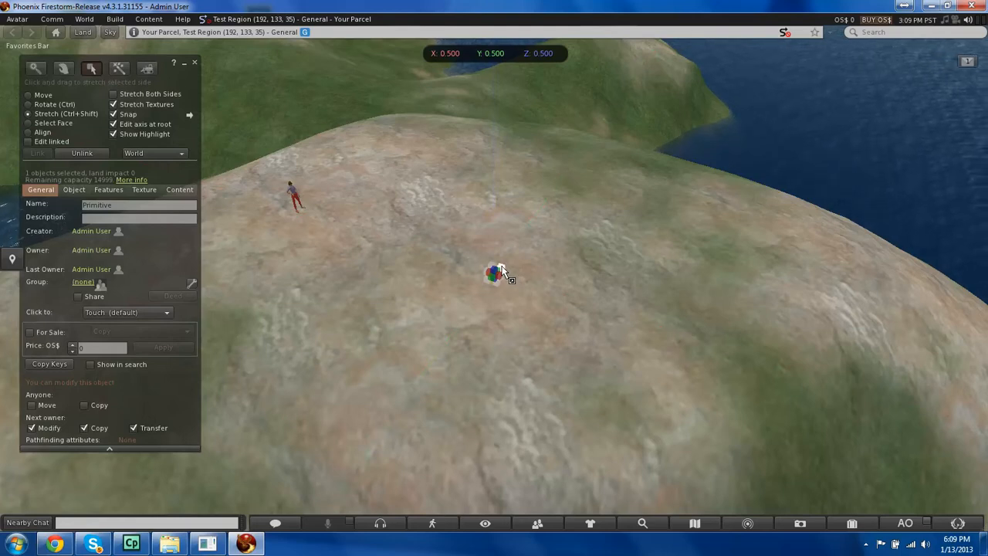
left_click(504, 264)
left_click(499, 270)
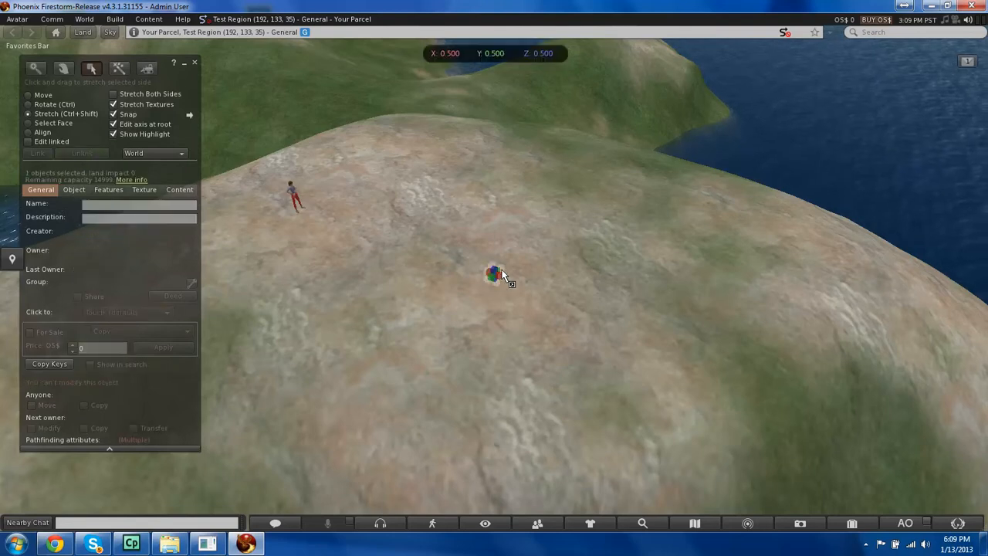
left_click_drag(504, 265, 656, 224)
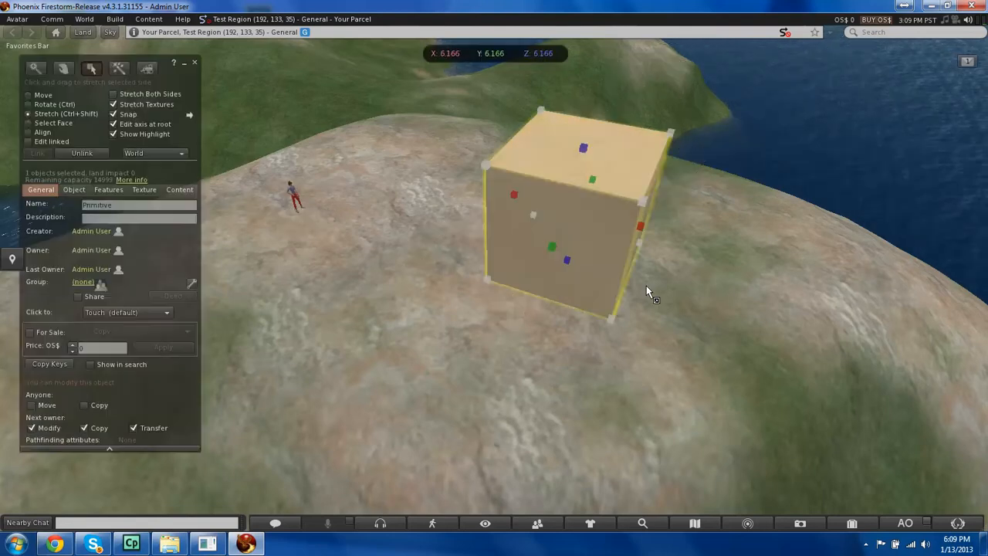
left_click_drag(484, 163, 317, 80)
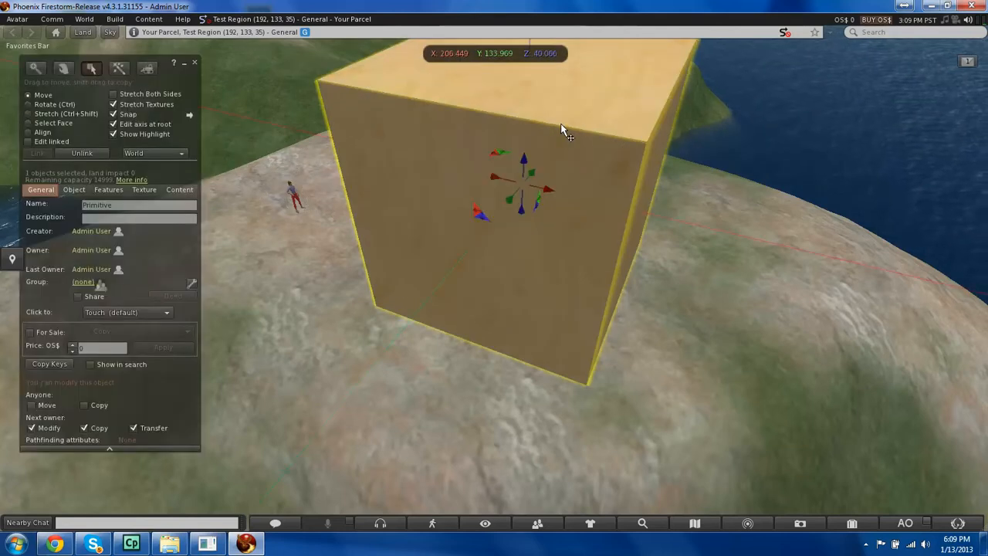
Lower the top face of the 10 m cube to flatten it into a low slab
left_click_drag(573, 108, 490, 239, "ctrl+alt")
key("ctrl+shift")
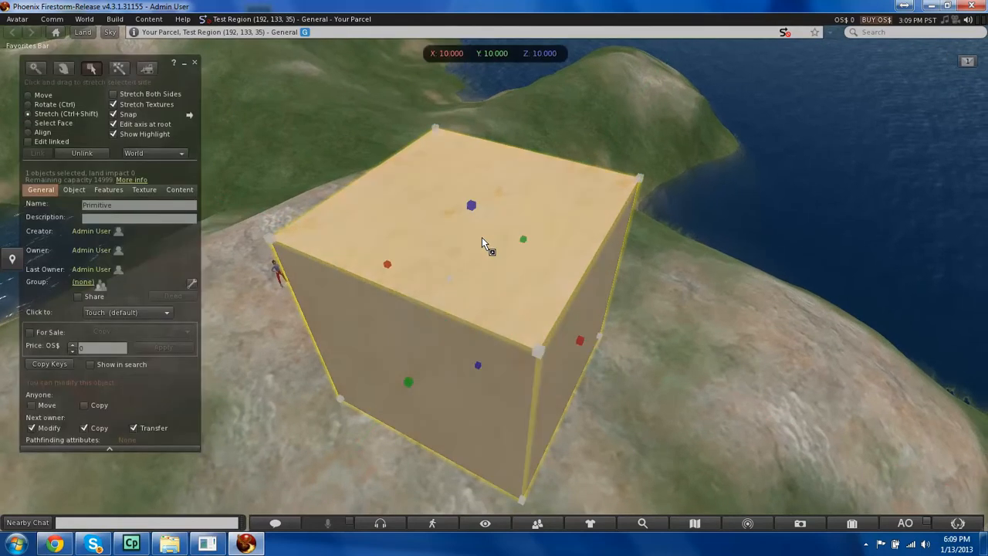
left_click_drag(471, 207, 477, 354, "ctrl+shift")
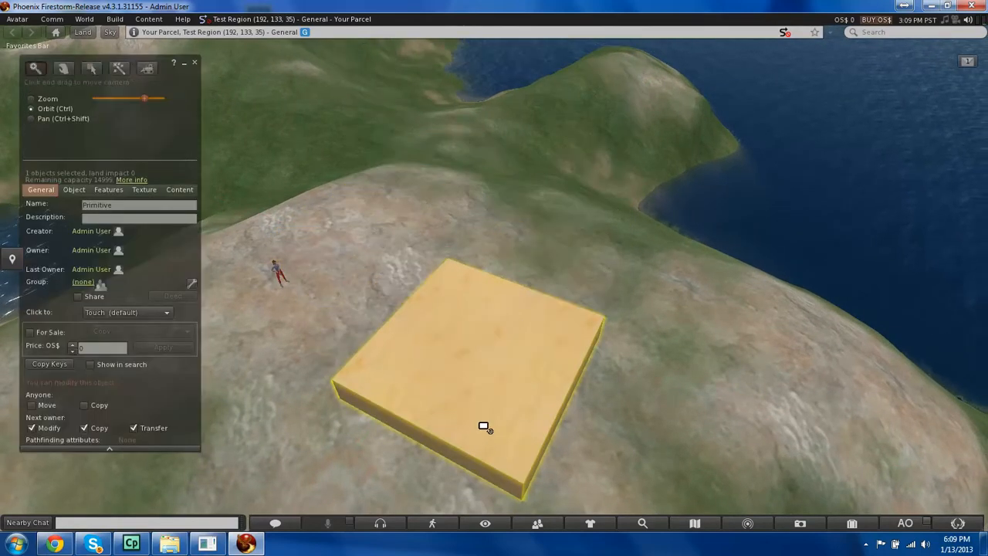
key("Escape")
Enlarge the slab to about 13.2 m square and lower its top face to a thickness of about 0.73 m
left_click_drag(470, 260, 470, 230, "ctrl+alt")
left_click_drag(347, 251, 306, 262, "ctrl+shift")
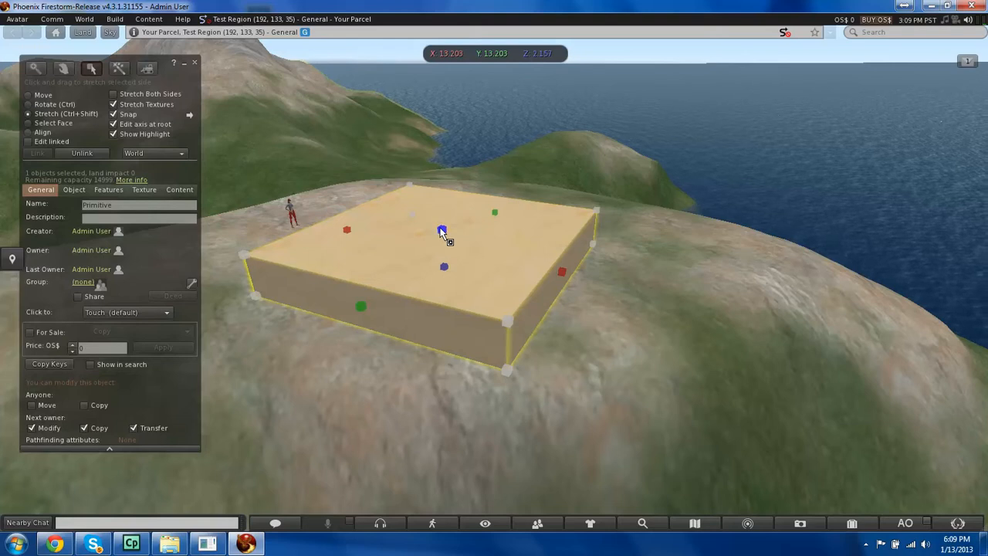
left_click_drag(441, 232, 418, 245, "ctrl+shift")
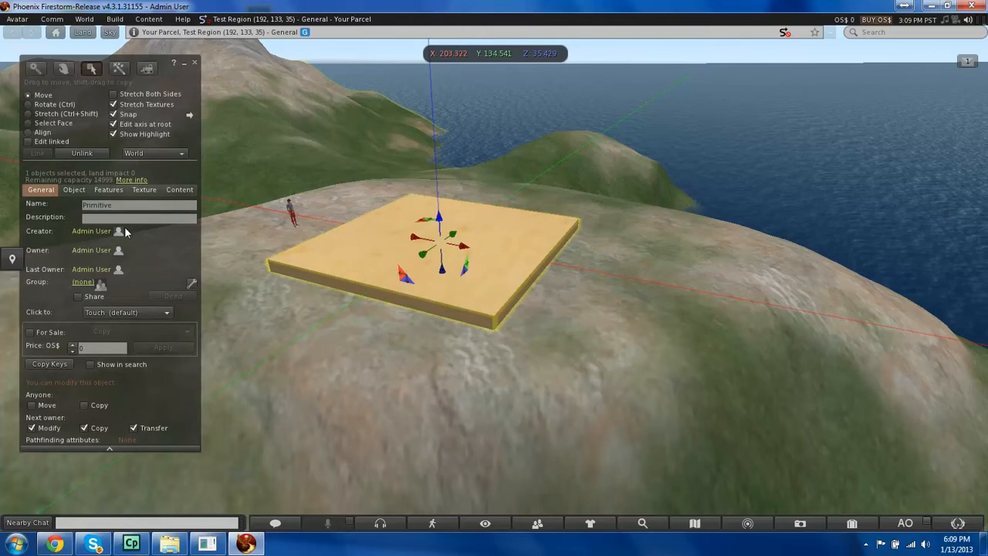
Set the slab's Z size to 0.5 m in its object parameters
left_click(69, 193)
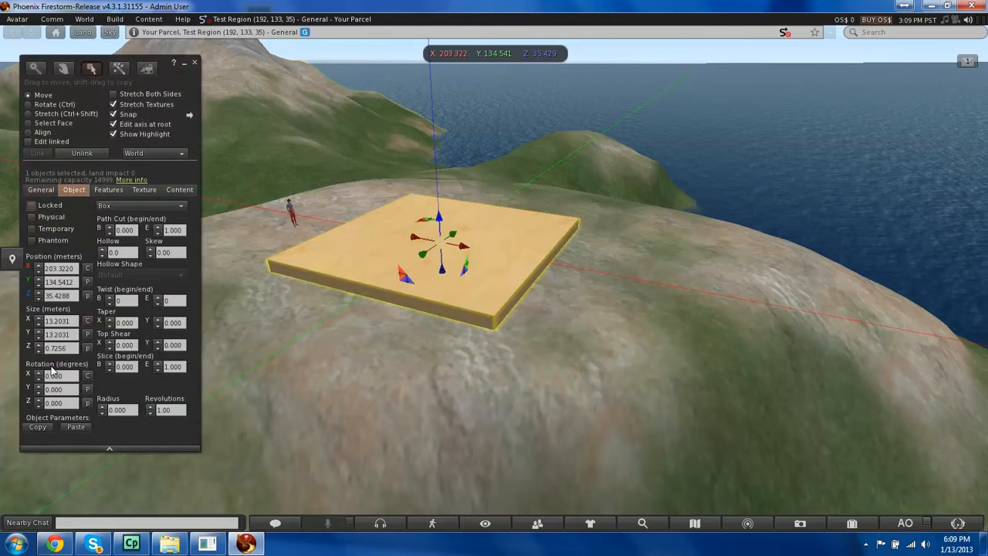
left_click_drag(70, 348, 3, 348)
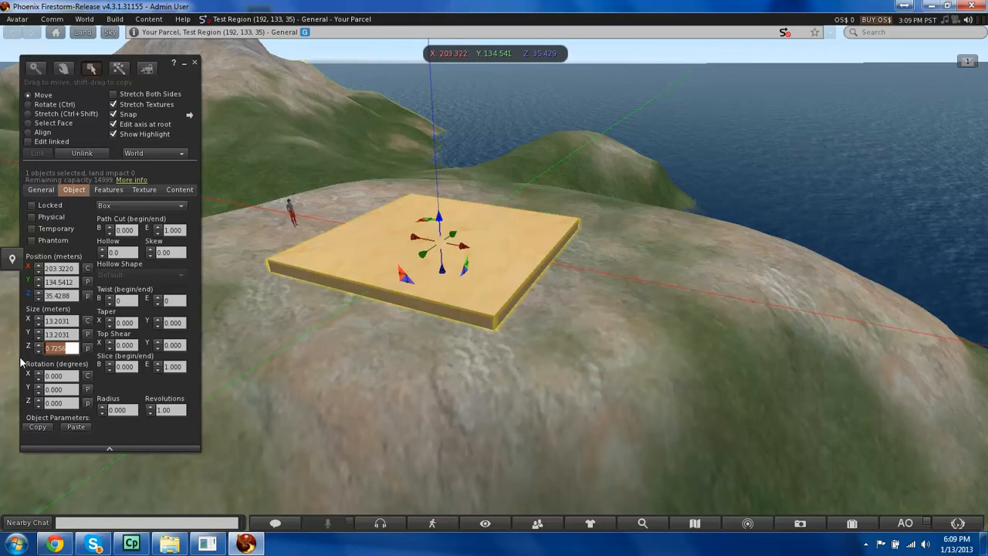
key("BackSpace")
type(".5")
key("Return")
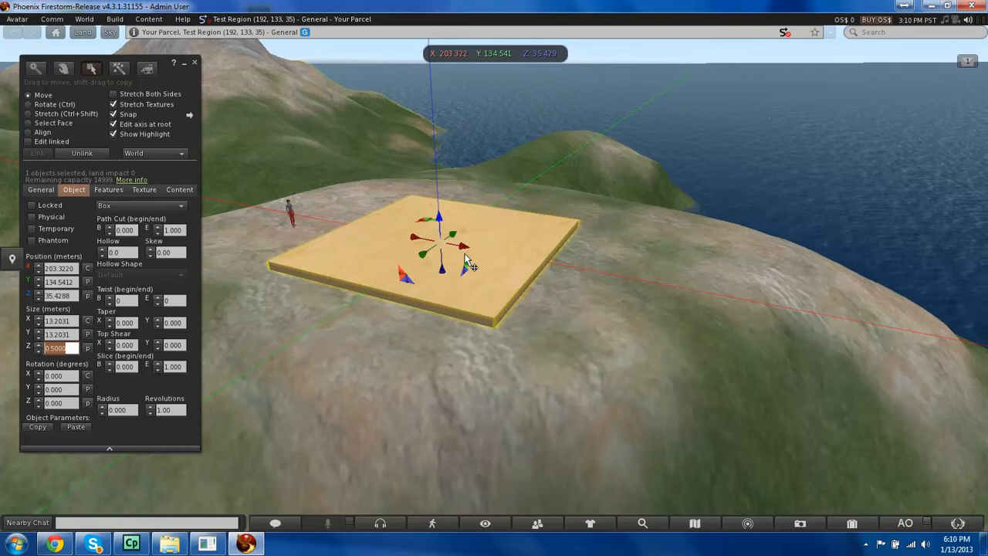
Copy the slab along the X axis to about X 217.37 m, leaving a narrow gap beside the original
left_click_drag(469, 252, 733, 301, "shift")
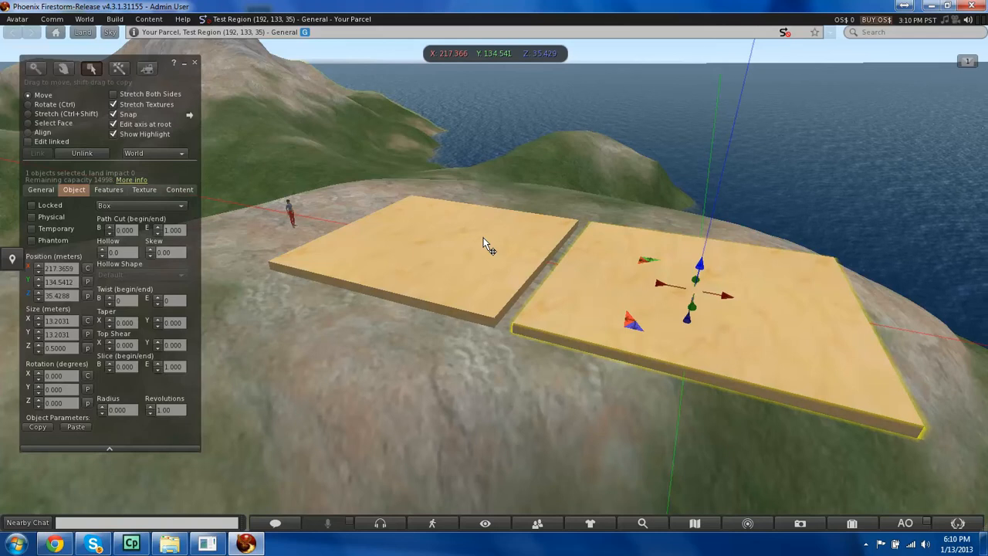
Stand the copied slab upright by rotating it about the Y axis, and set its Y rotation to 270 degrees
key("ctrl")
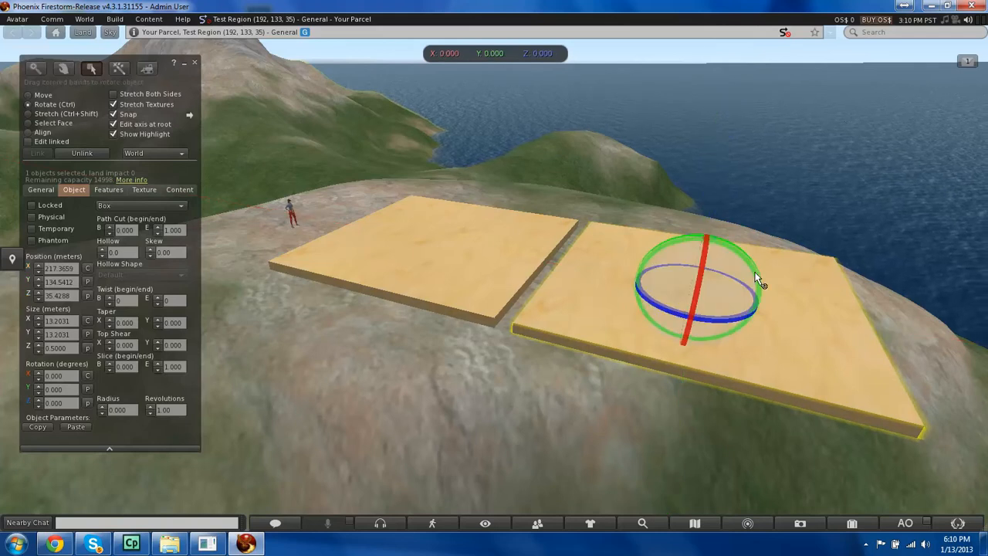
left_click_drag(755, 275, 658, 216)
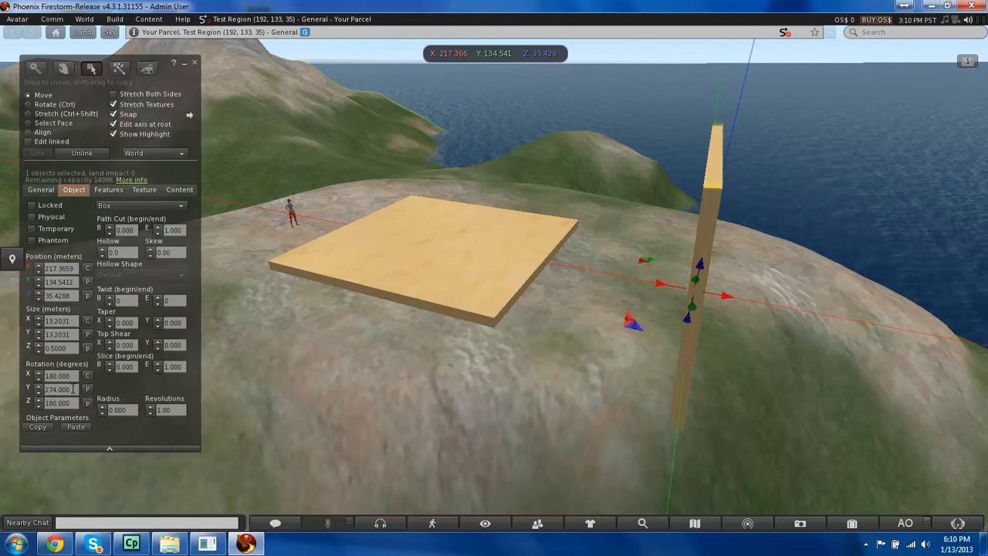
left_click_drag(22, 395, 9, 374)
type("270")
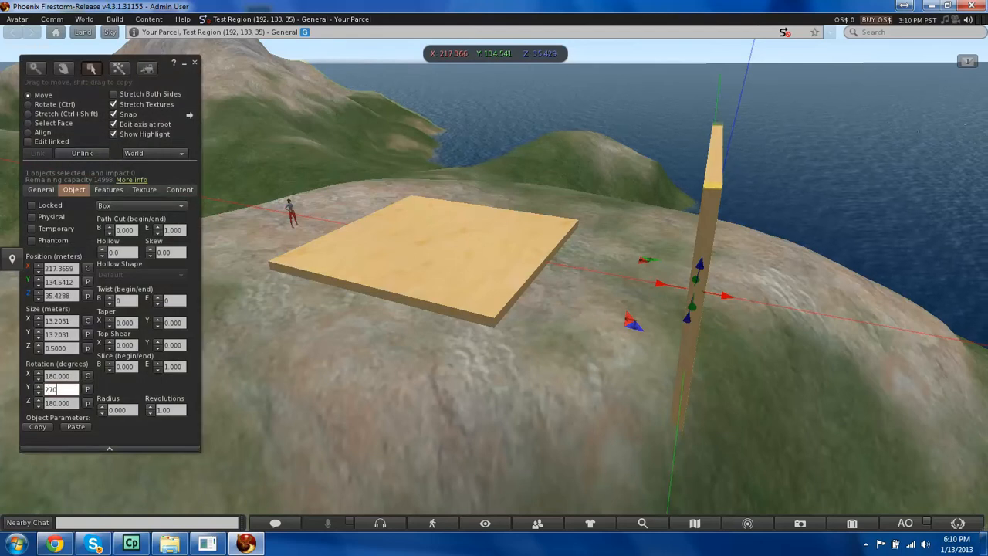
key("Return")
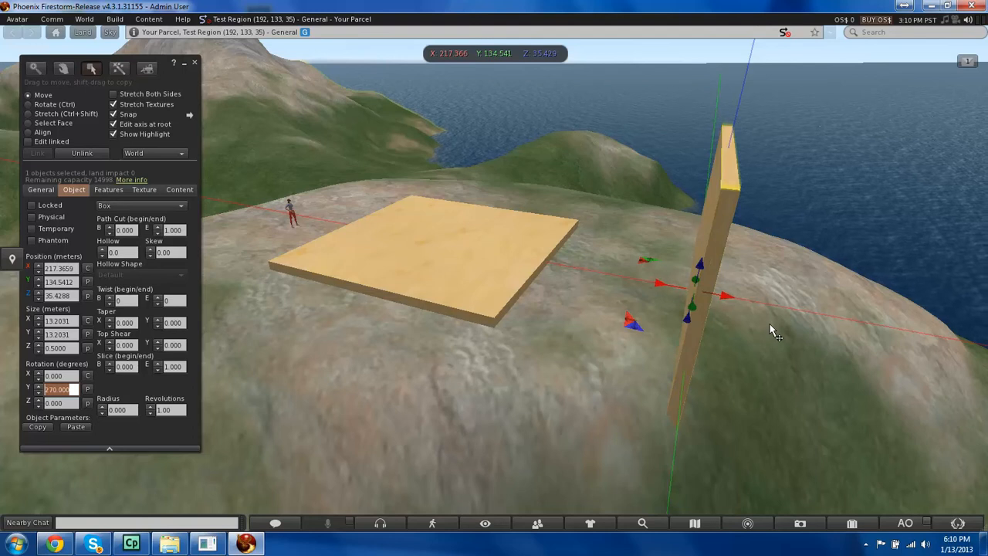
Move the upright slab against the floor slab's edge at about X 210.16 m and raise it to about Z 41.75 m
left_click_drag(655, 282, 581, 275)
left_click_drag(500, 325, 496, 216, "alt")
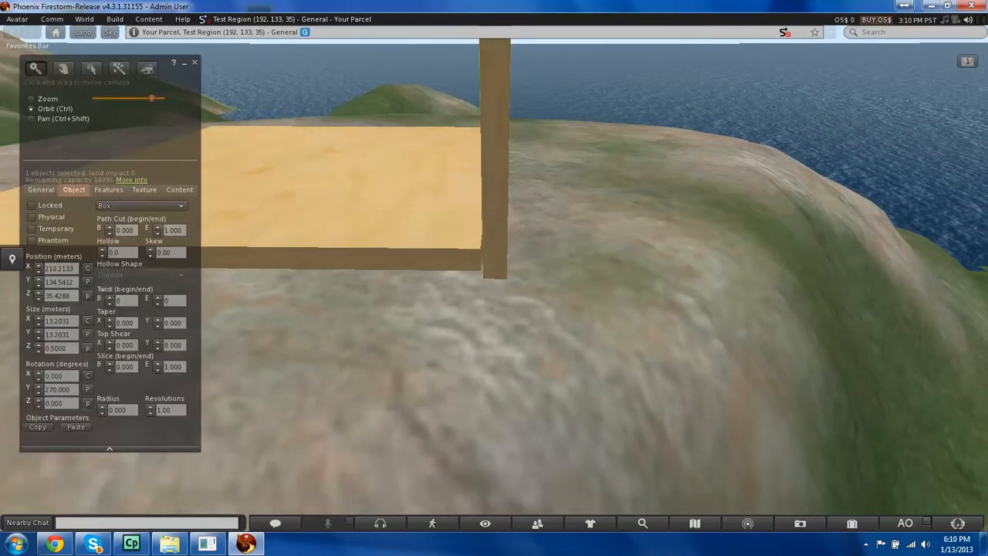
left_click_drag(498, 289, 505, 228, "alt")
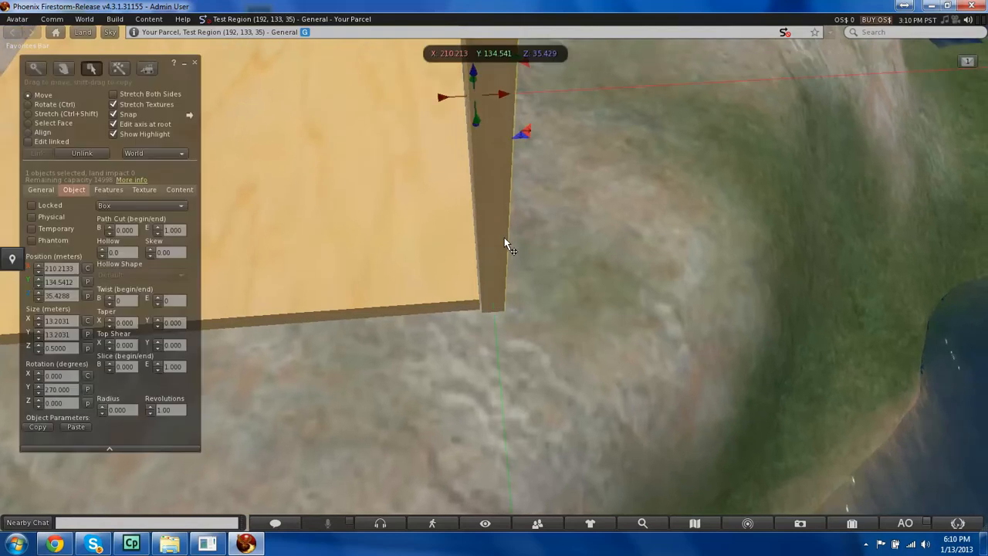
left_click_drag(448, 99, 622, 116)
key("ctrl+alt")
key("ctrl+alt")
left_click_drag(525, 258, 511, 260, "ctrl+alt")
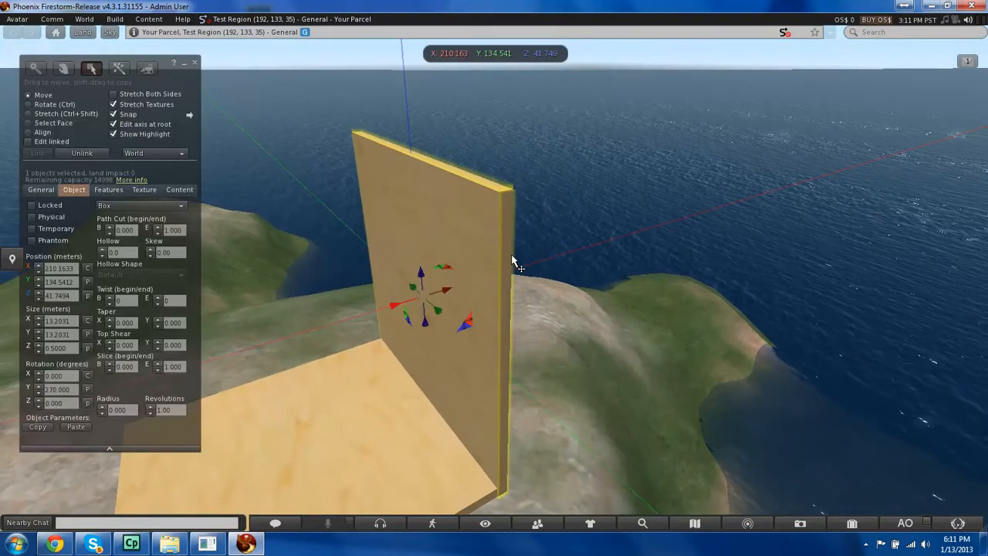
Stretch the wall's top edge downward to reduce its height to about 7.66 m, keeping the bottom edge in place
key("ctrl+shift")
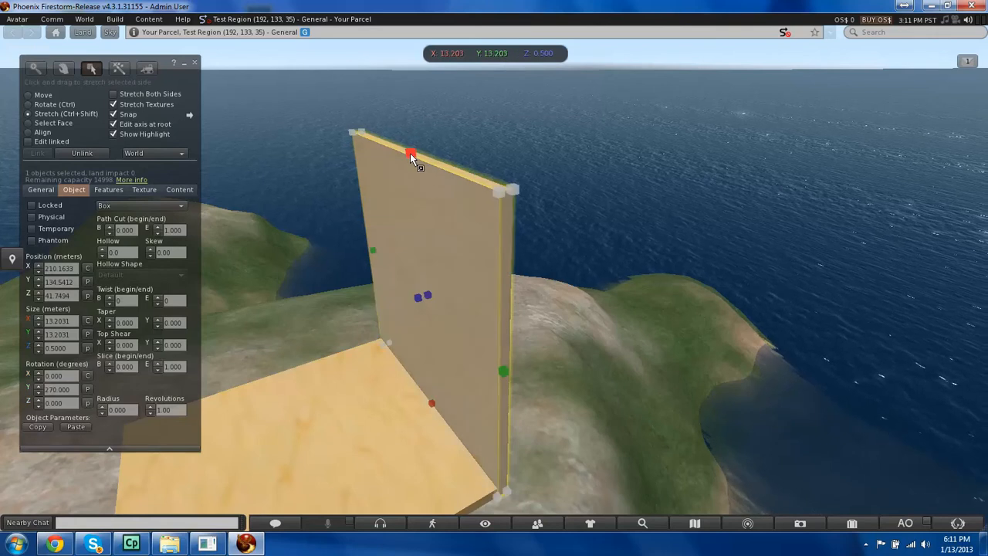
left_click_drag(416, 183, 424, 278)
left_click_drag(470, 352, 406, 307, "ctrl+alt")
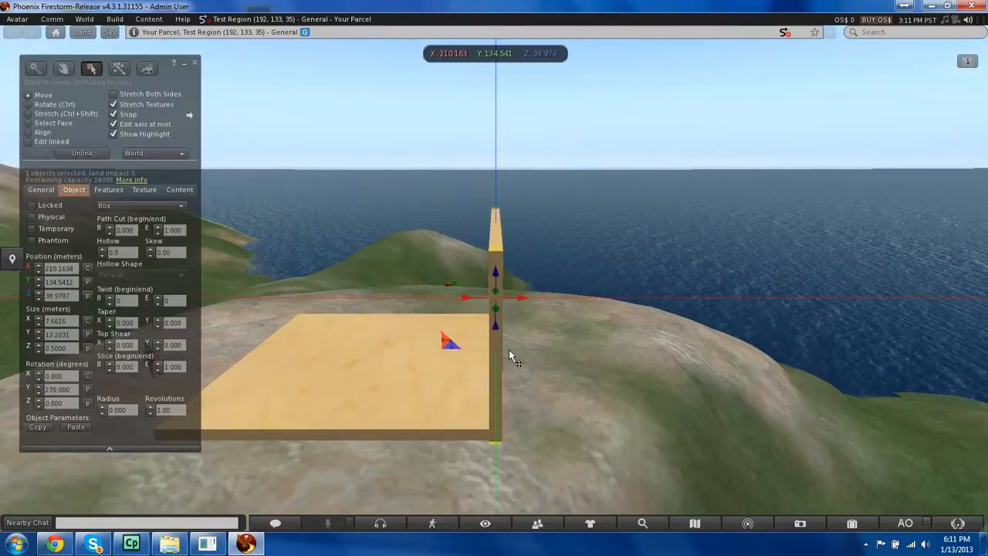
Copy the wall along the X axis to the opposite edge of the floor, at about X 196.5 m
left_click_drag(388, 384, 432, 432, "ctrl+alt")
left_click_drag(587, 212, 321, 238, "ctrl+alt")
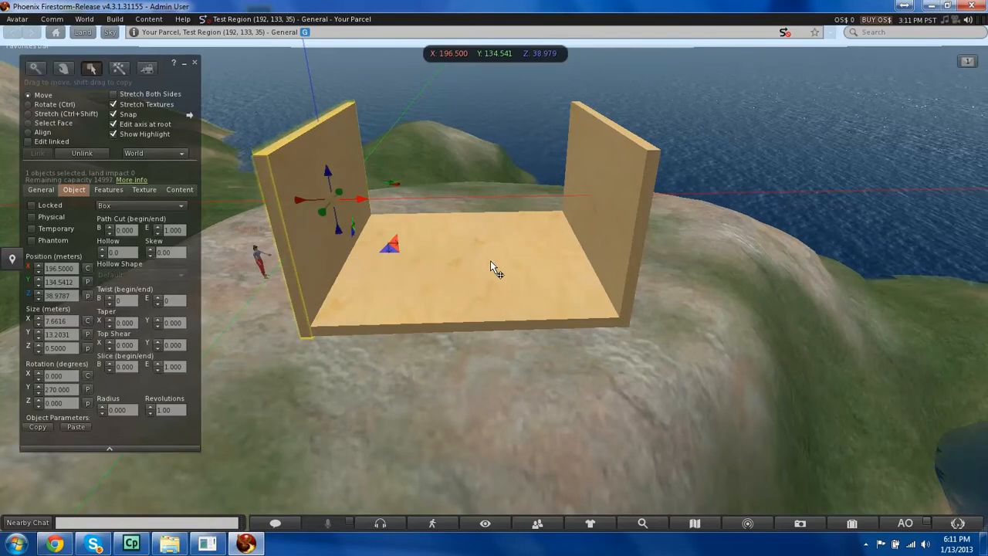
left_click_drag(479, 235, 518, 223, "ctrl+alt")
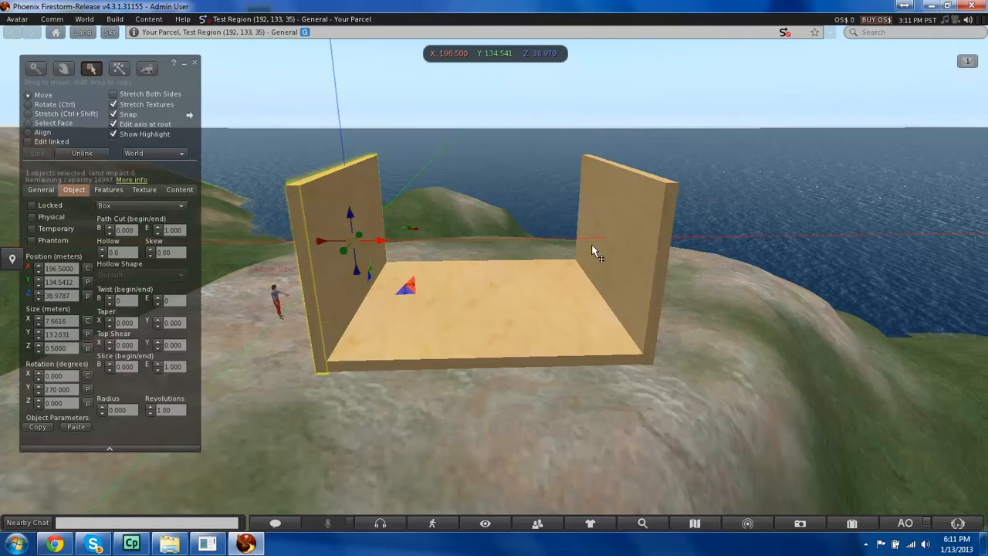
Copy both side walls together along the X axis and rotate the copies about a quarter turn around the vertical axis
left_click(636, 230, "shift")
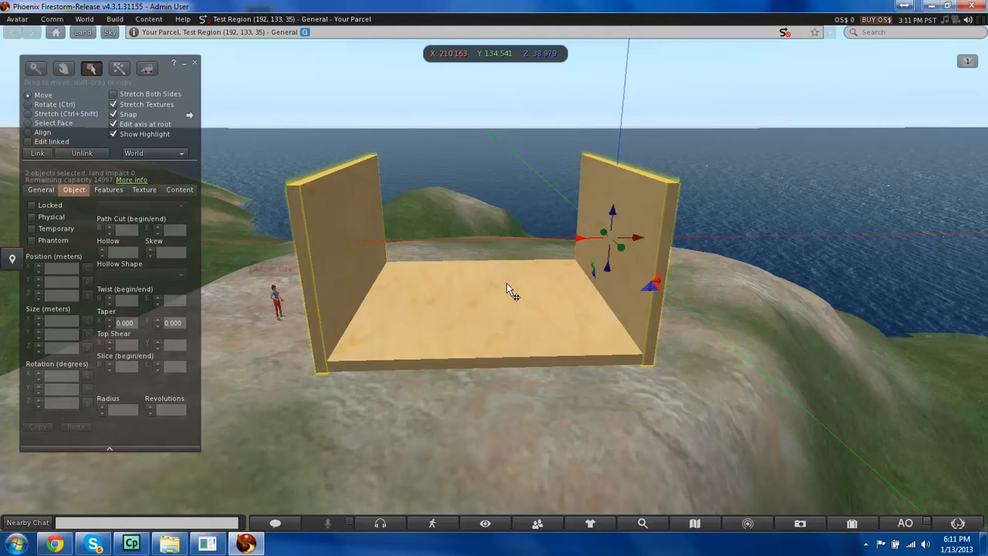
left_click_drag(638, 242, 706, 236, "shift")
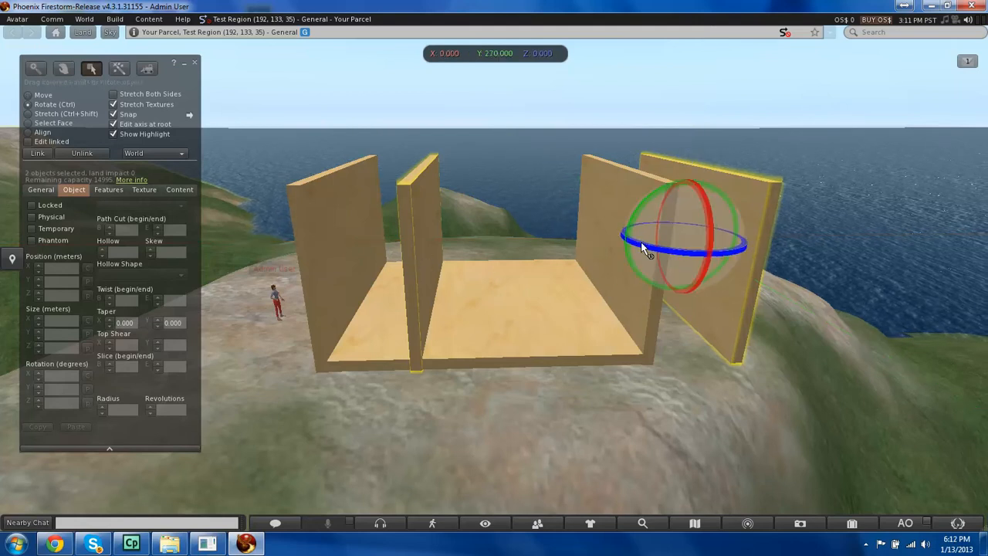
left_click_drag(638, 246, 740, 253, "ctrl")
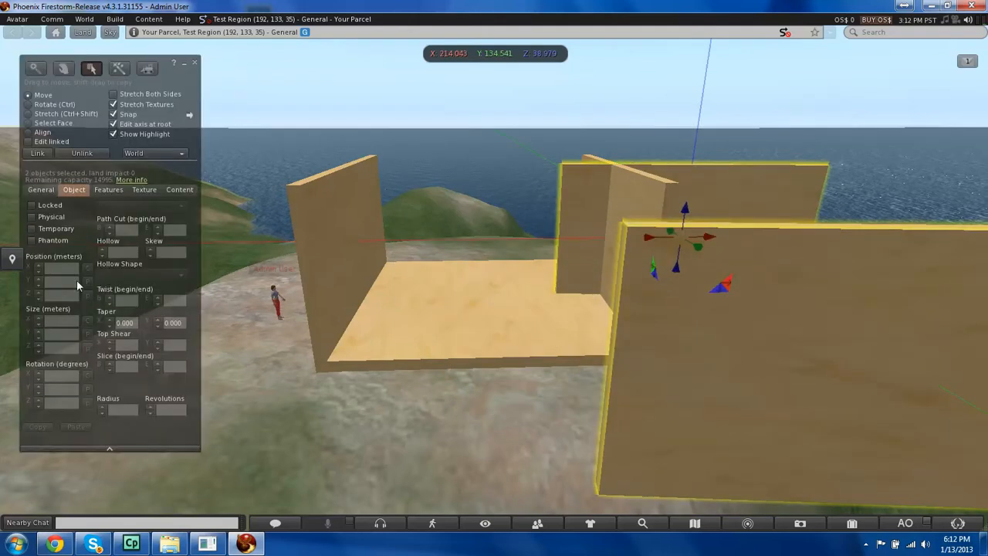
Centre the two copied walls over the floor along X and turn them square to its edges to close the open sides
left_click_drag(618, 256, 472, 287)
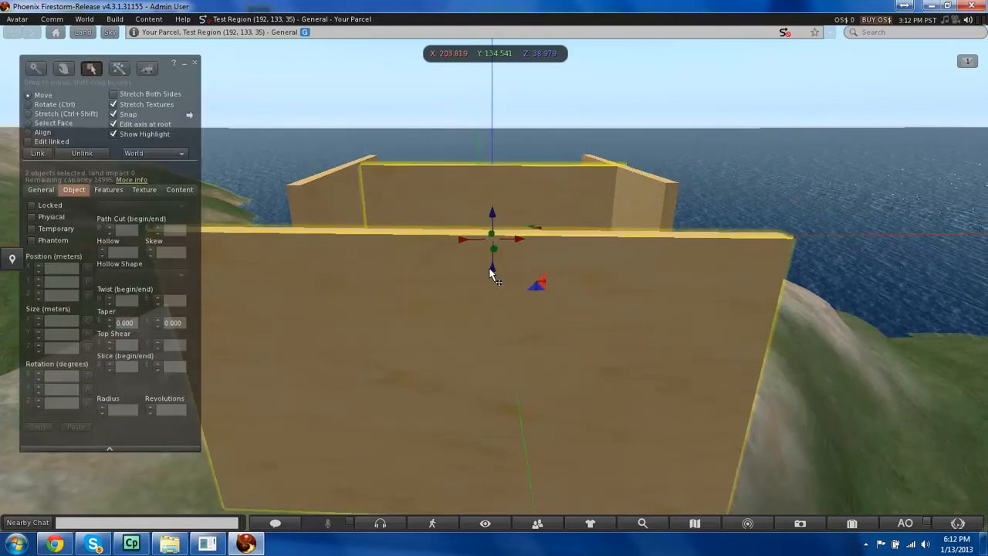
mouse_move(499, 250)
left_mouse_down("ctrl+alt")
mouse_move(494, 278)
mouse_move(490, 248)
left_mouse_up("ctrl+alt")
left_click_drag(539, 119, 538, 278, "alt")
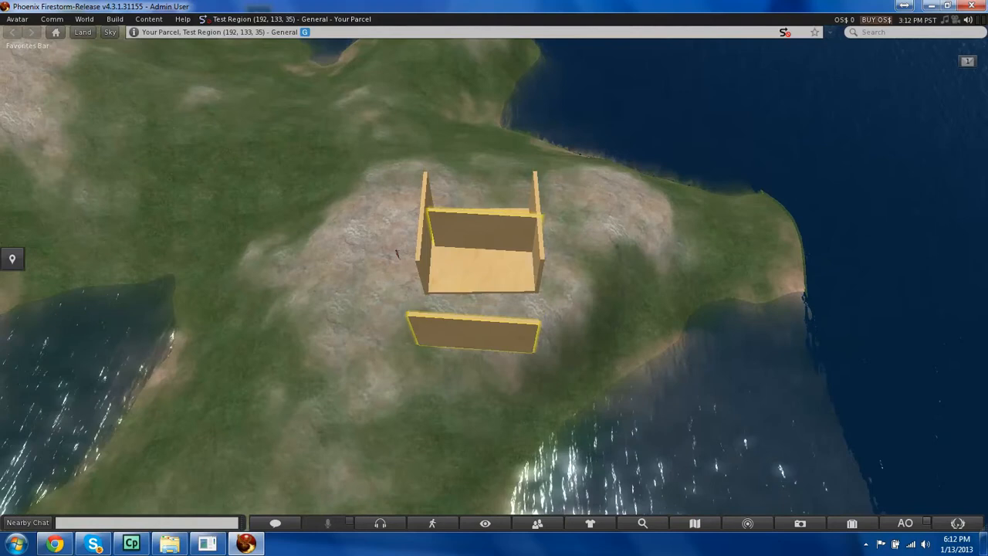
left_click_drag(488, 249, 488, 316, "ctrl+alt")
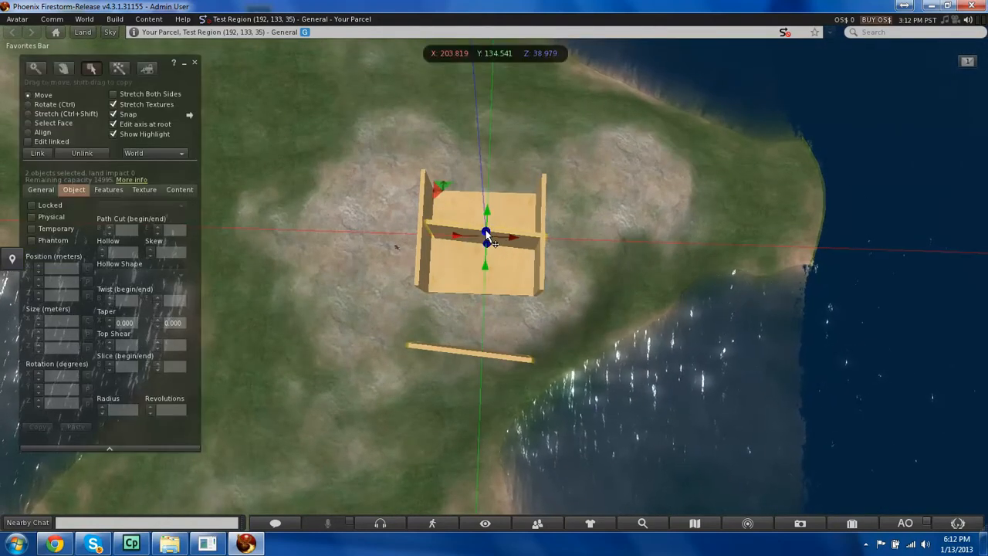
key("ctrl")
key("ctrl")
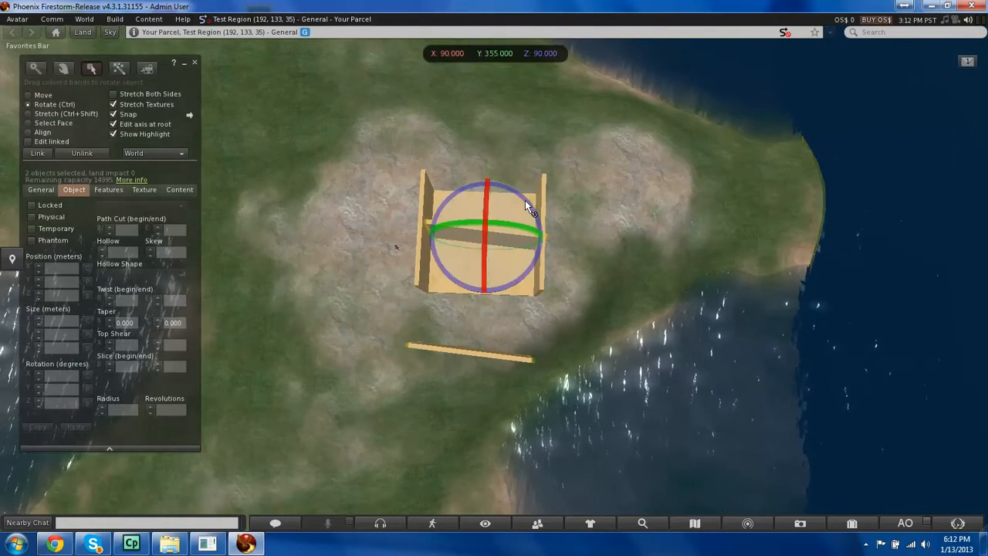
mouse_move(524, 194)
left_mouse_down("ctrl")
mouse_move(515, 198)
mouse_move(482, 165)
mouse_move(486, 147)
mouse_move(499, 183)
mouse_move(535, 161)
mouse_move(509, 181)
left_mouse_up("ctrl")
key("ctrl")
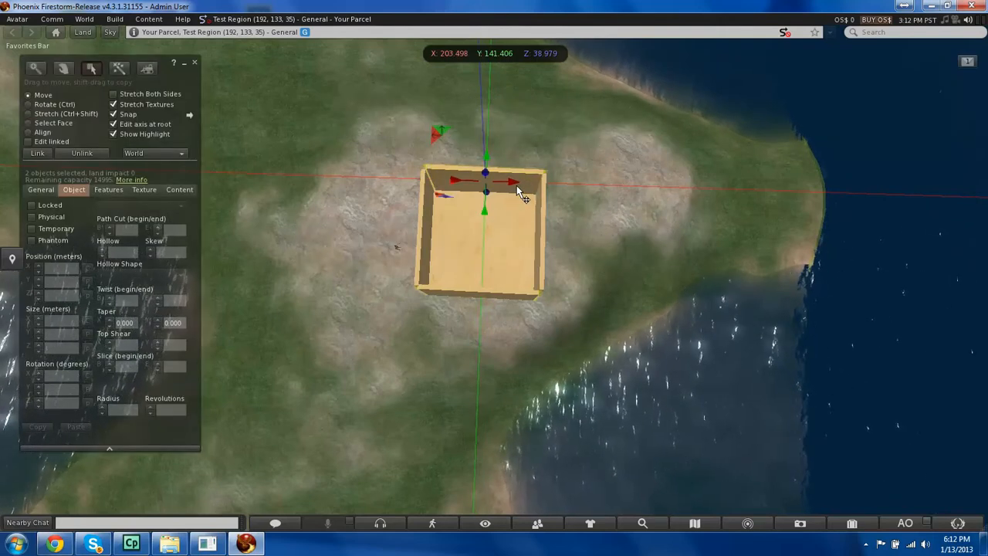
Select only the copied wall at about Y 127.75 m and set its X rotation to 90 degrees
left_click(530, 191)
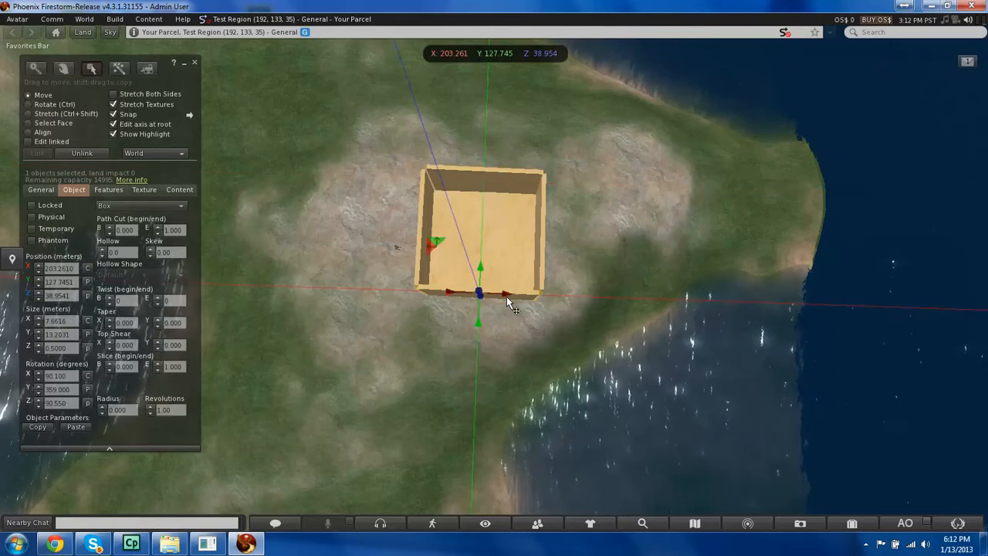
left_click_drag(499, 278, 461, 297, "ctrl+alt")
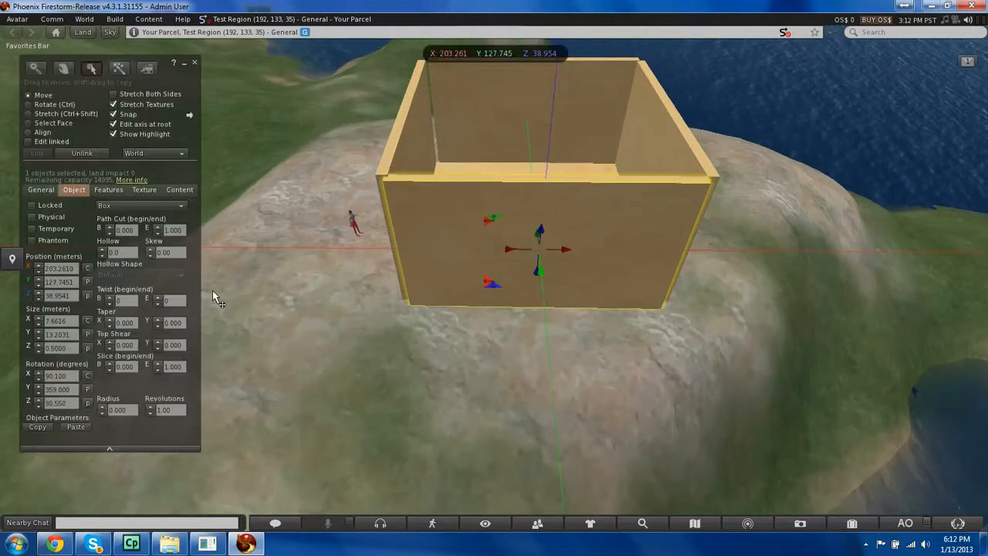
left_click(213, 291)
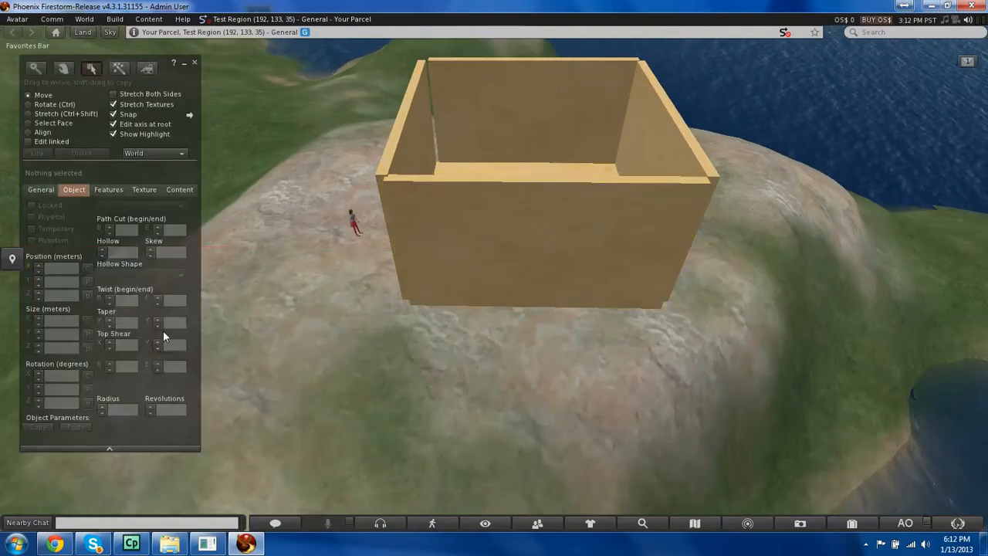
left_click(516, 233)
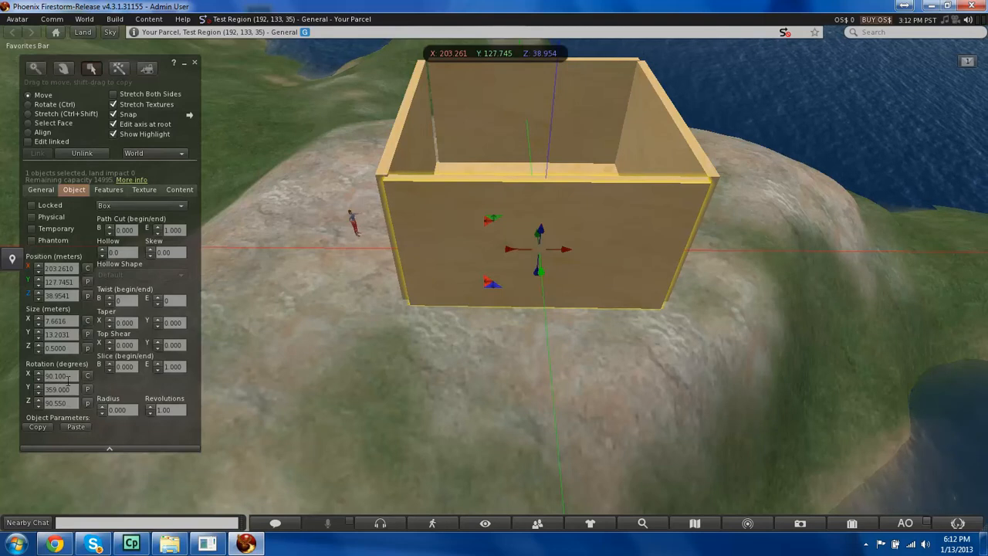
left_click_drag(75, 375, 26, 376)
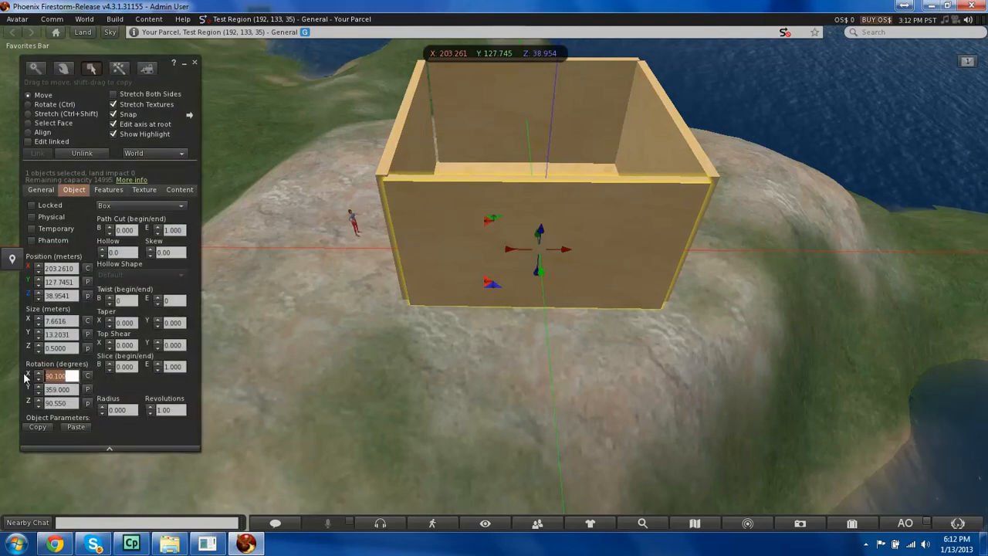
type("0")
key("Return")
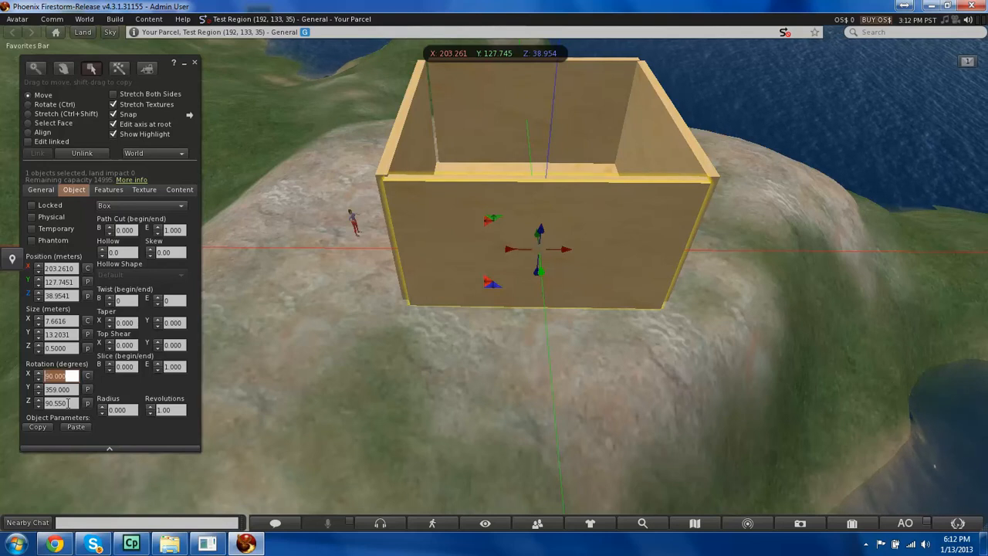
Set the same wall's Z rotation to 90 degrees and its Y rotation to 0 degrees
left_click_drag(69, 403, 21, 401)
type("90")
key("Return")
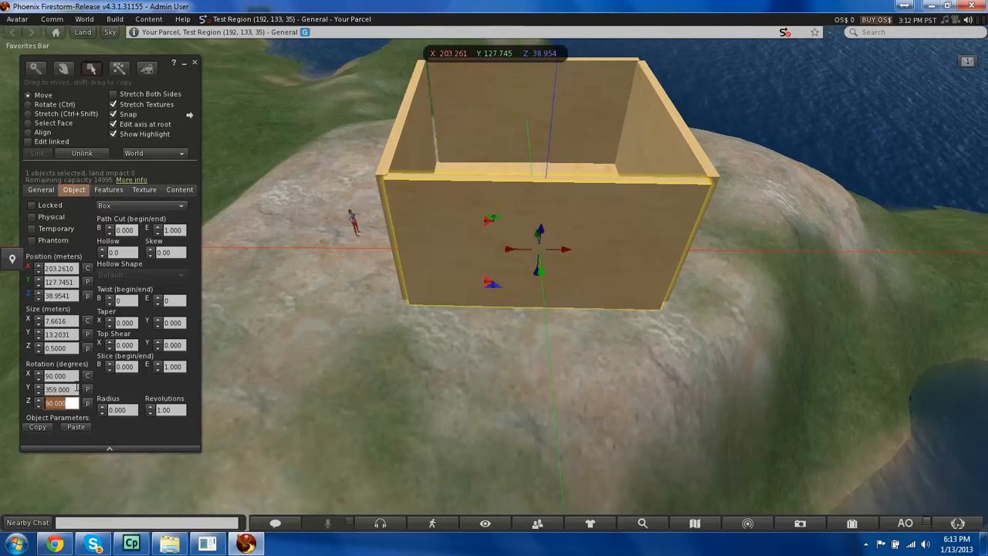
left_click(75, 388)
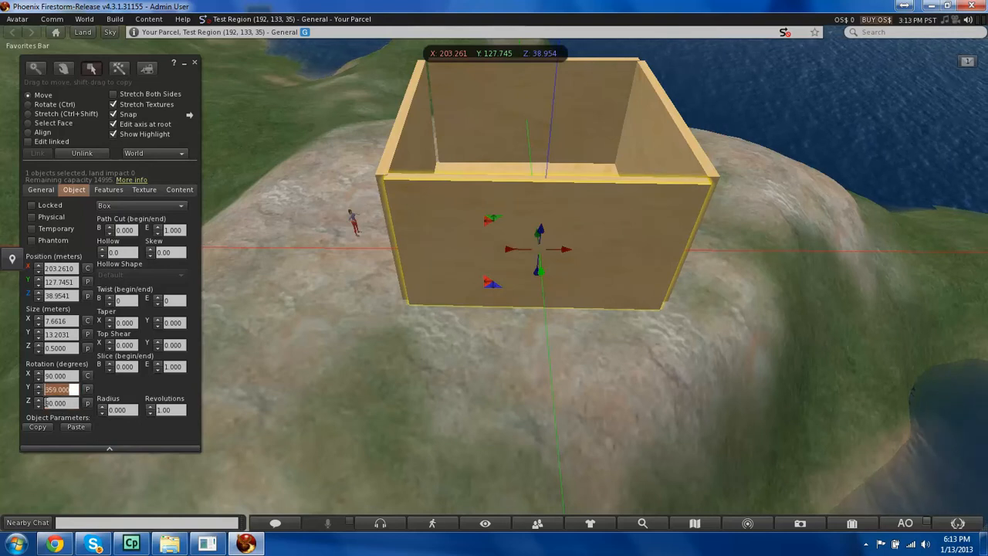
key("BackSpace")
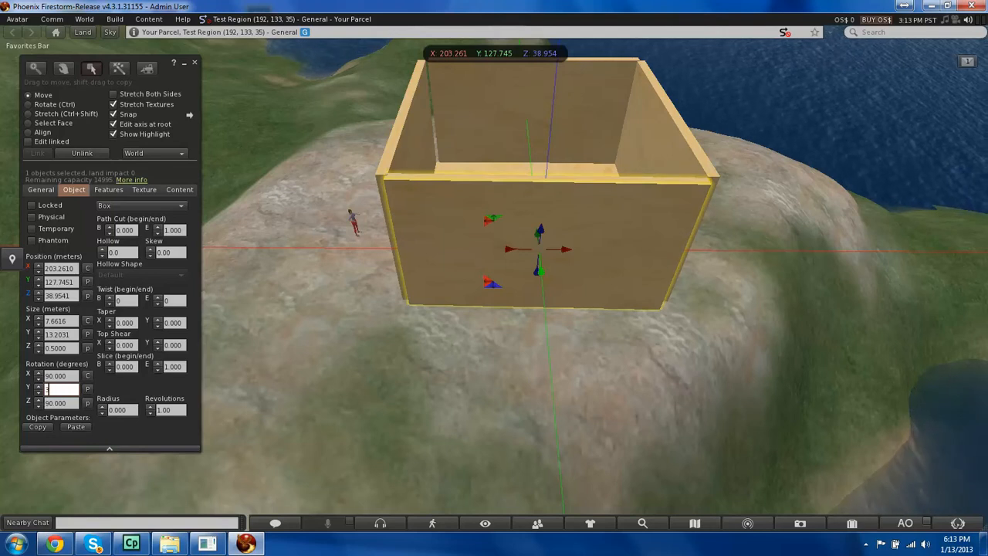
type("0")
key("Return")
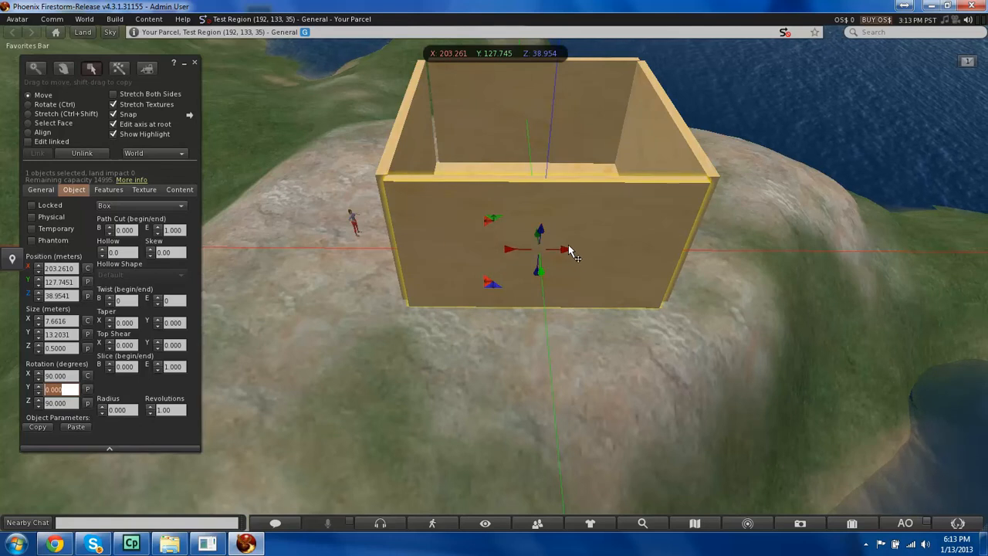
Nudge the straightened wall along the X axis to about X 203.32 m
left_click_drag(566, 255, 567, 254)
key("ctrl")
left_click_drag(553, 81, 618, 213, "ctrl+alt")
key("Escape")
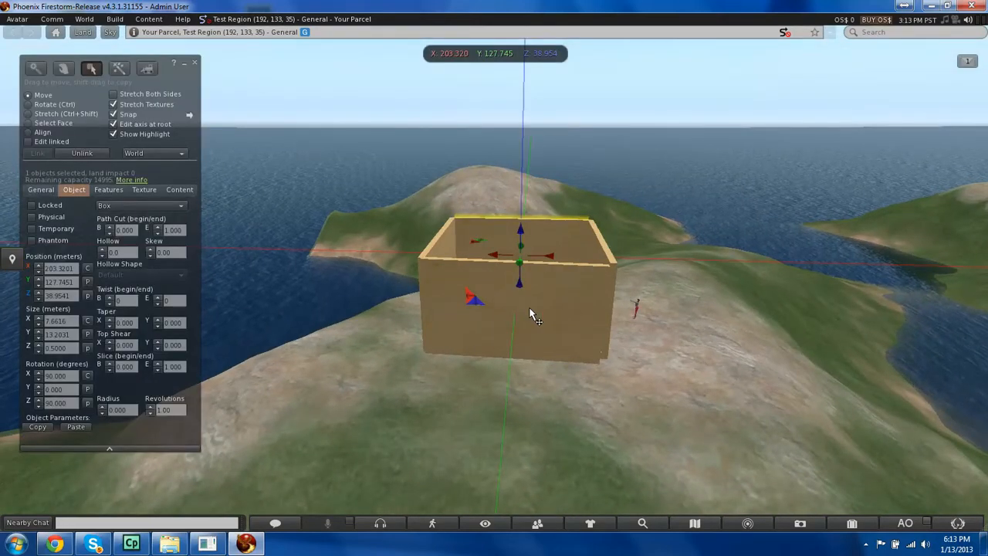
Select the opposite copied wall at about Y 141.41 m and set its X rotation to 90 degrees
right_click(513, 315)
left_click(440, 311)
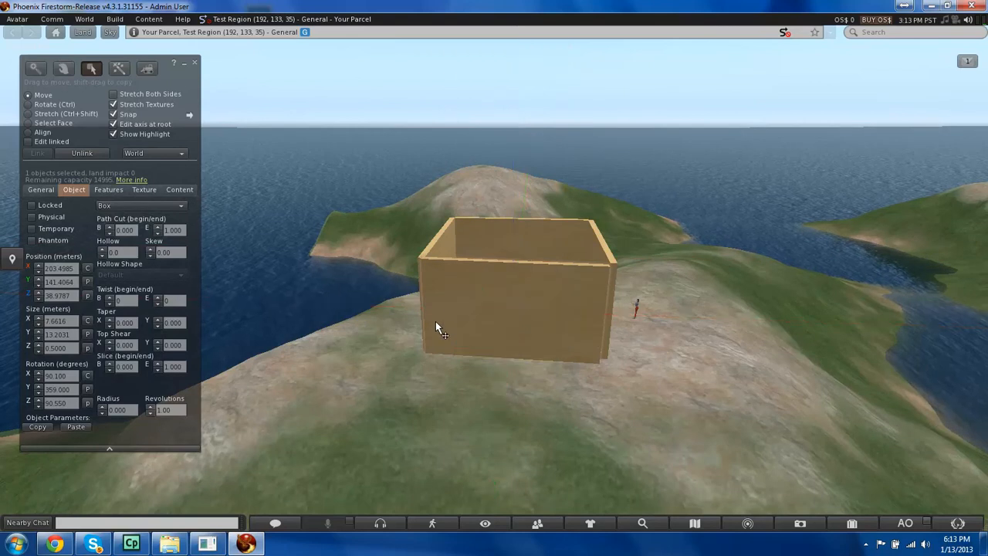
left_click(72, 375)
type("90")
key("Return")
key("Down")
key("Tab")
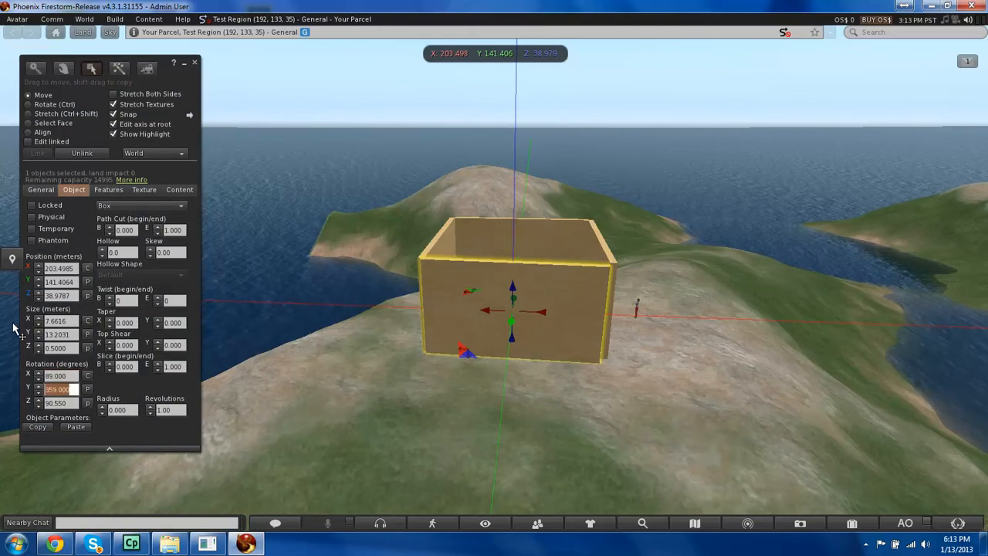
left_click(37, 376)
left_click(39, 373)
left_click(39, 372)
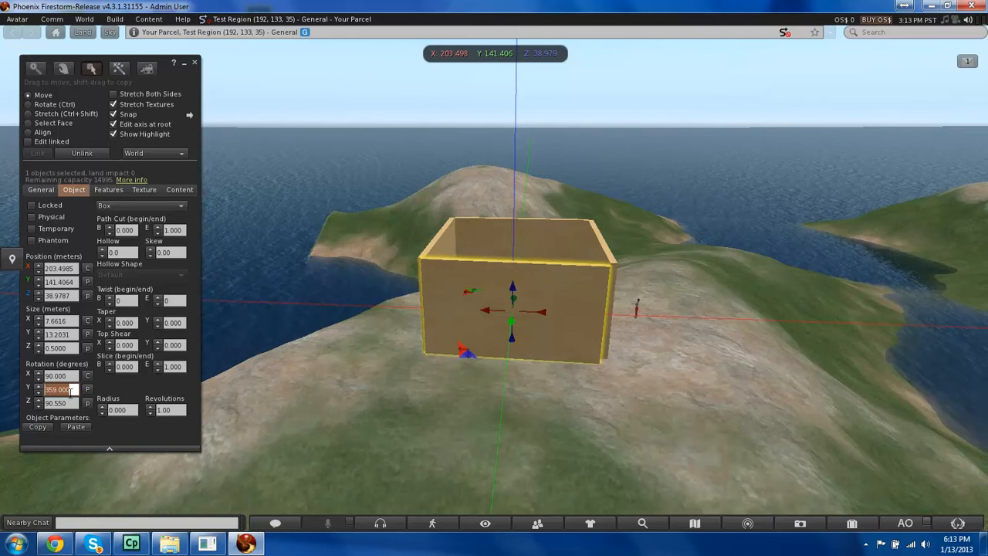
Set the opposite wall's Y rotation to 0 degrees and its Z rotation to 90 degrees
type("0")
key("Return")
key("Tab")
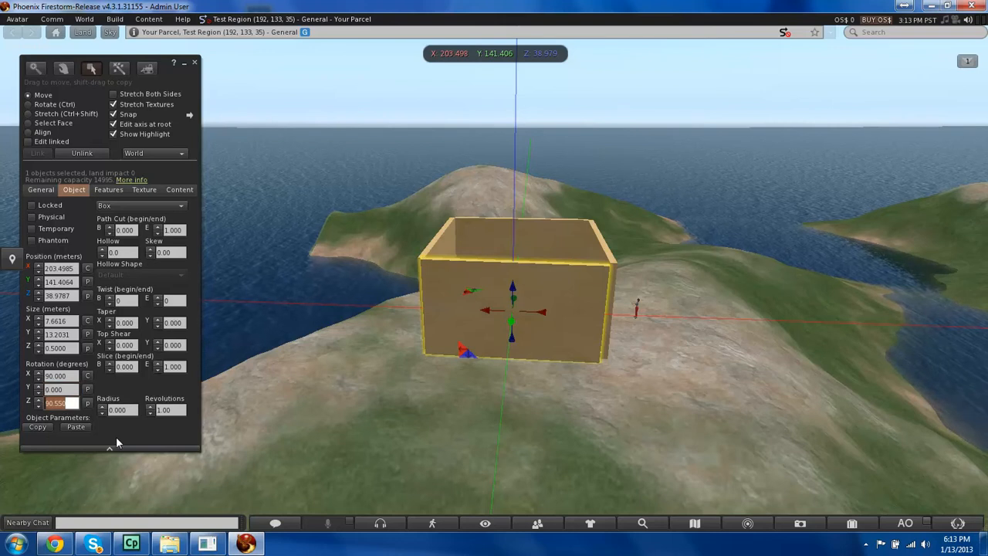
type("90")
key("Return")
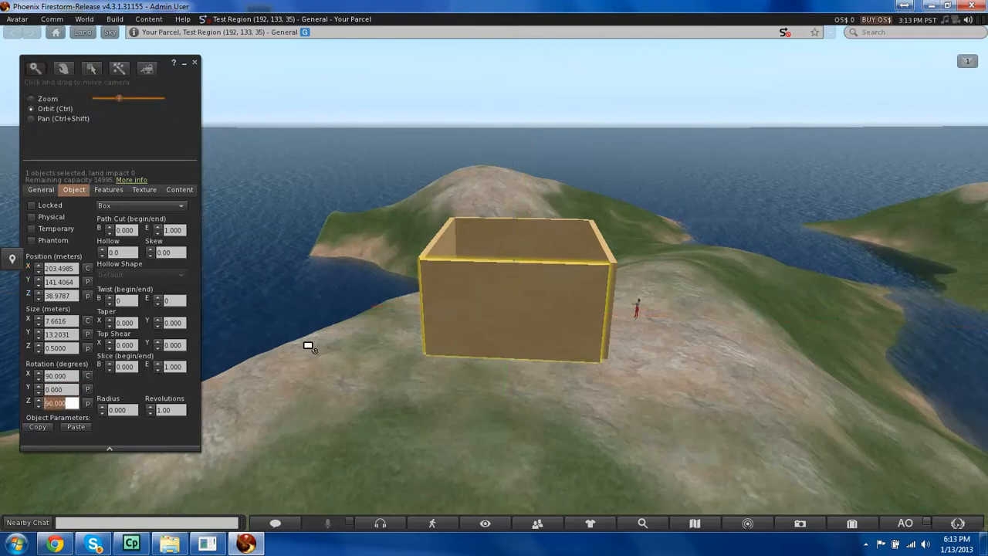
Select the front wall beside the avatar, at about X 196.5 m
left_click_drag(493, 292, 525, 224, "ctrl+alt")
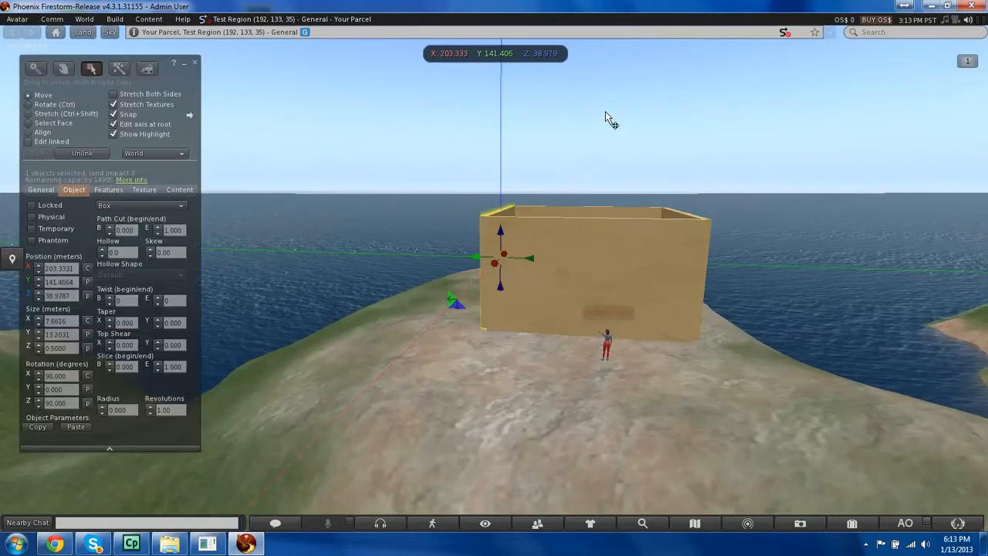
left_click(568, 262)
right_click(553, 277)
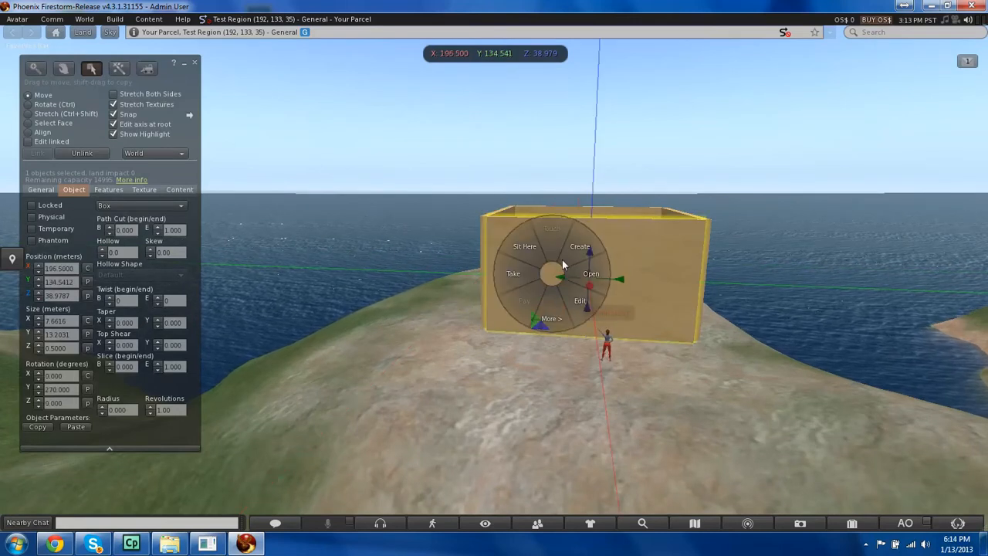
left_click(588, 275)
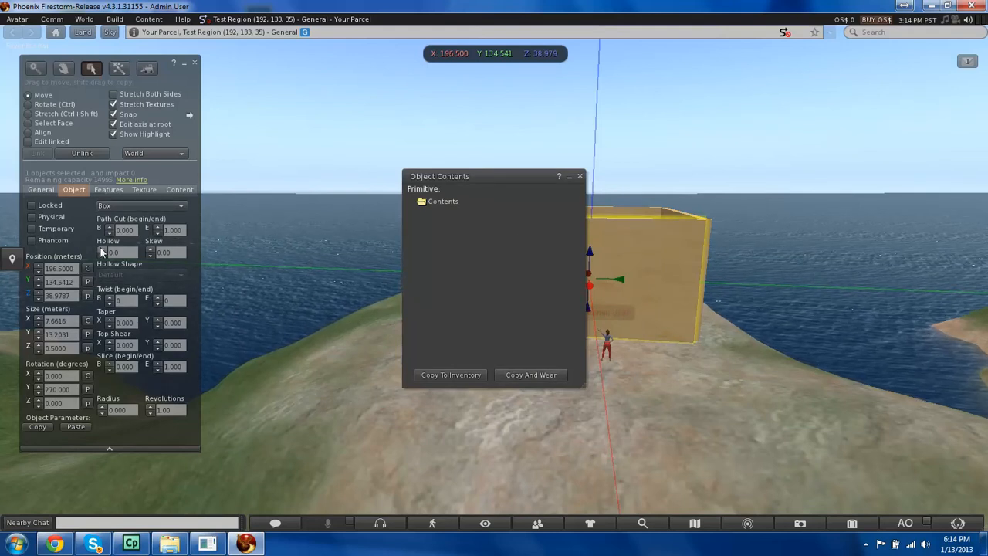
left_click(580, 178)
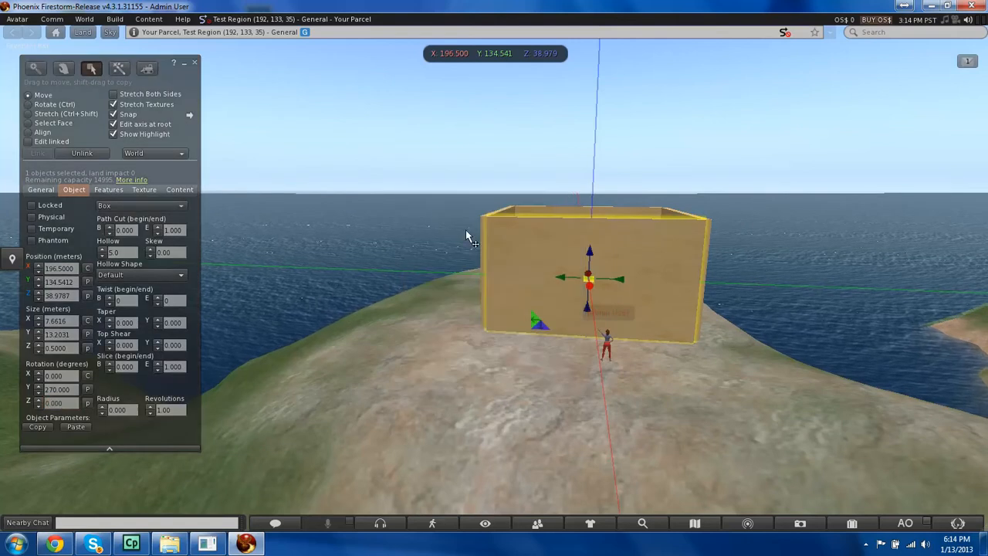
Set the front wall's Hollow value to 60 to cut a window opening through it
left_click(103, 249)
left_click(103, 249)
left_click(102, 249)
left_click(102, 249)
left_click(102, 249)
left_click(101, 251)
mouse_move(96, 240)
left_mouse_down()
mouse_move(103, 211)
mouse_move(102, 226)
left_mouse_up()
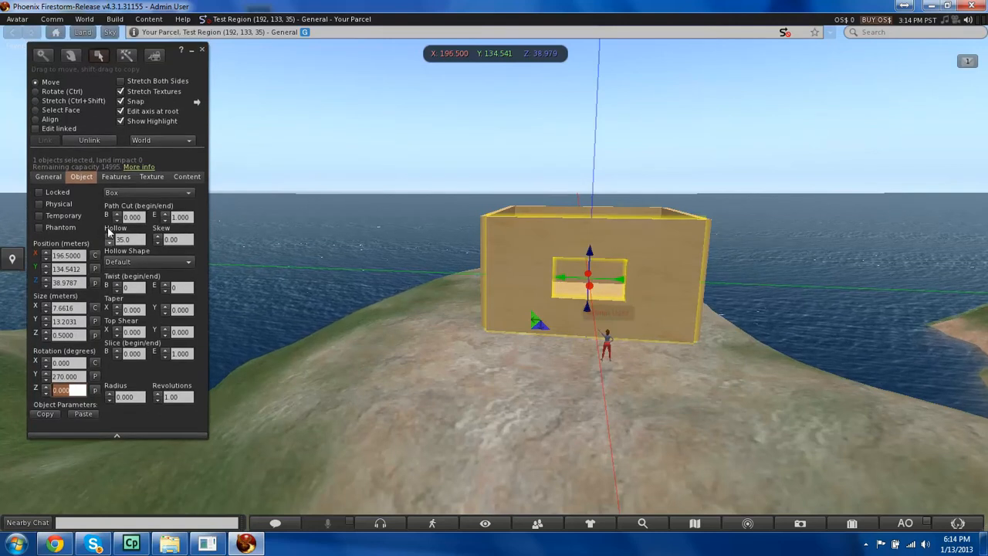
left_click(109, 243)
left_click(108, 242)
left_click(109, 243)
left_click_drag(108, 238, 110, 214)
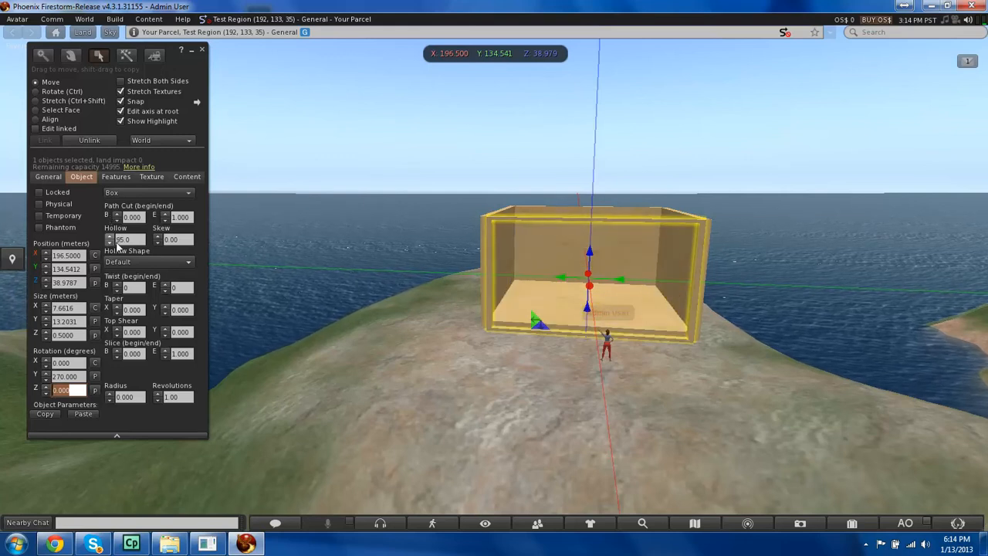
left_click(109, 243)
left_click_drag(108, 246, 109, 251)
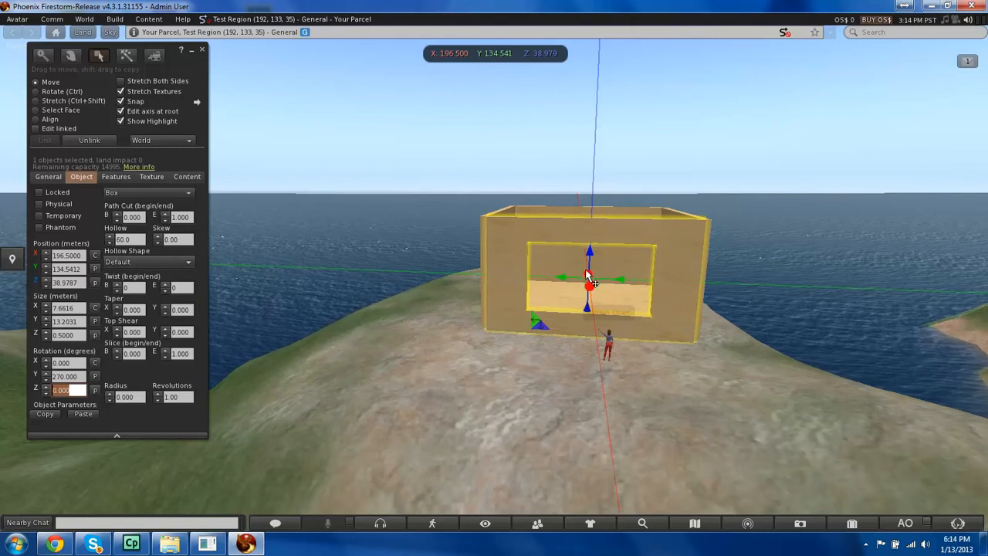
Select the adjacent side wall at about Y 127.75 m and set its Hollow value to 60 to cut a matching window
key("alt")
left_click_drag(599, 337, 478, 423, "ctrl+alt")
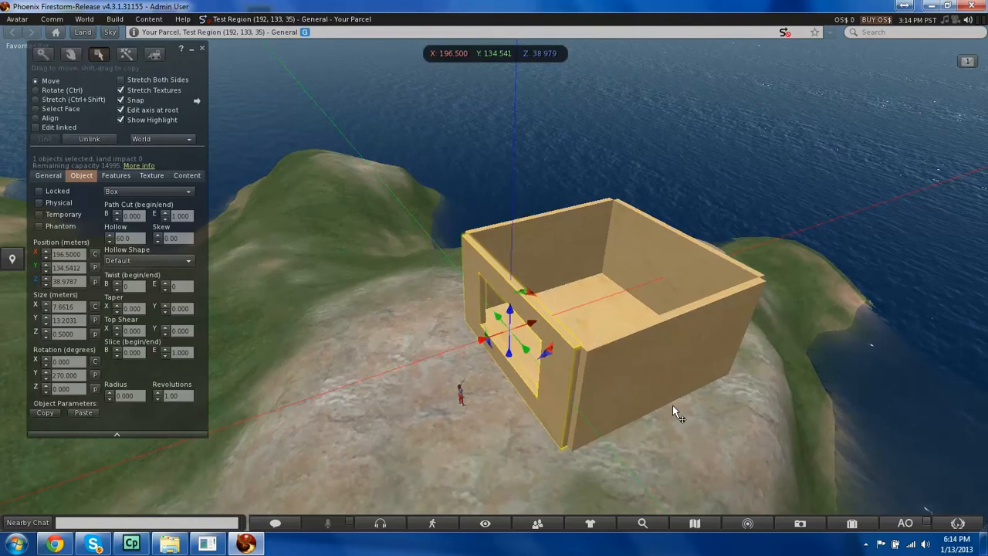
left_click(647, 370)
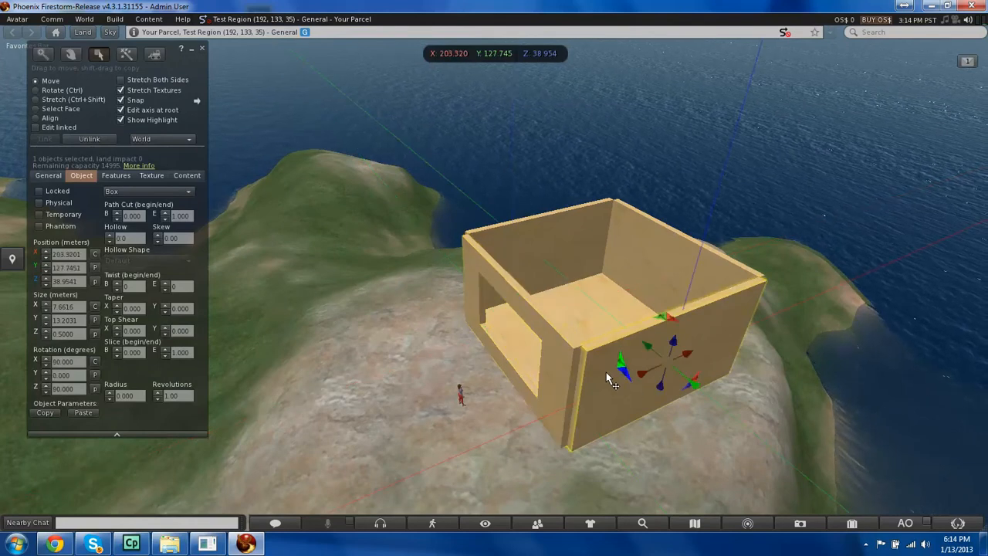
left_click(544, 355)
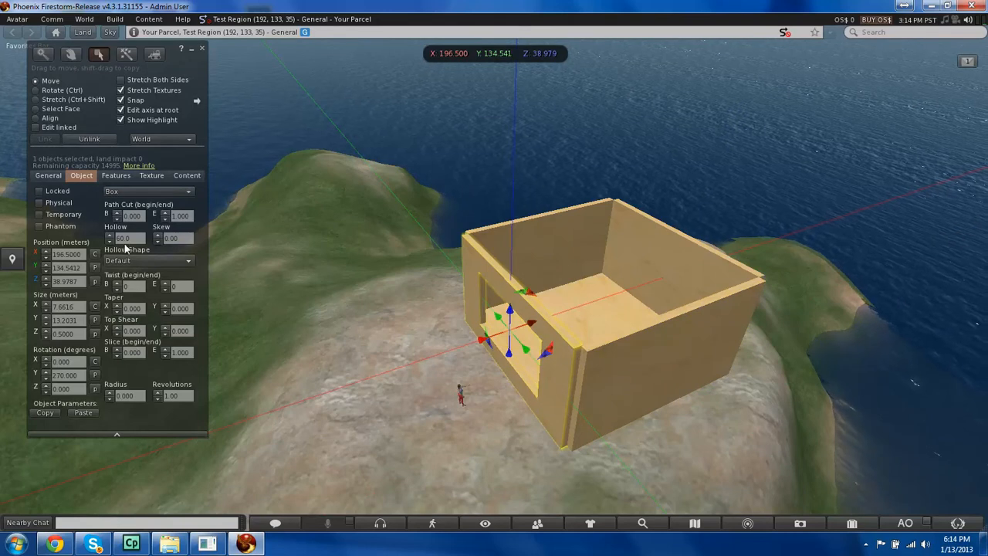
left_click(655, 367)
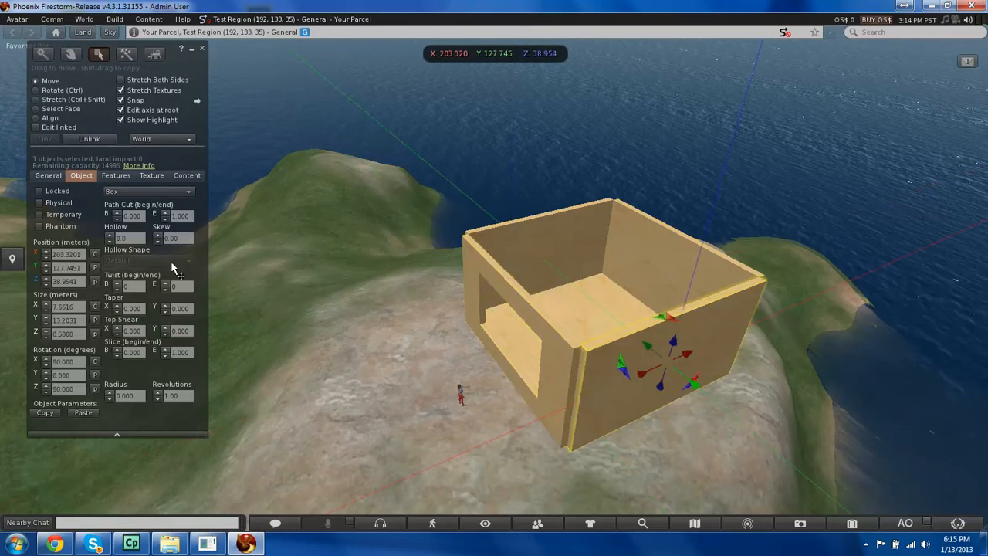
left_click(133, 238)
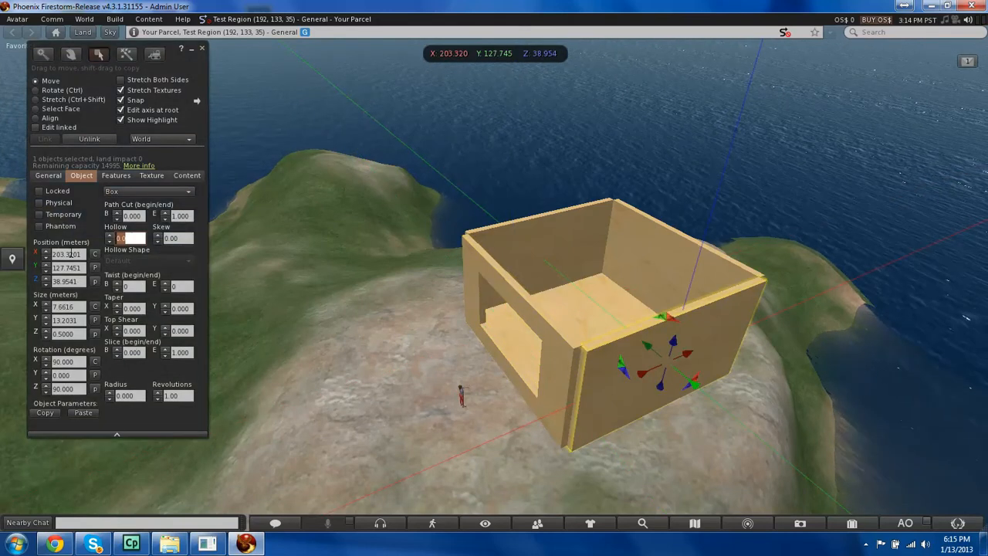
type("50")
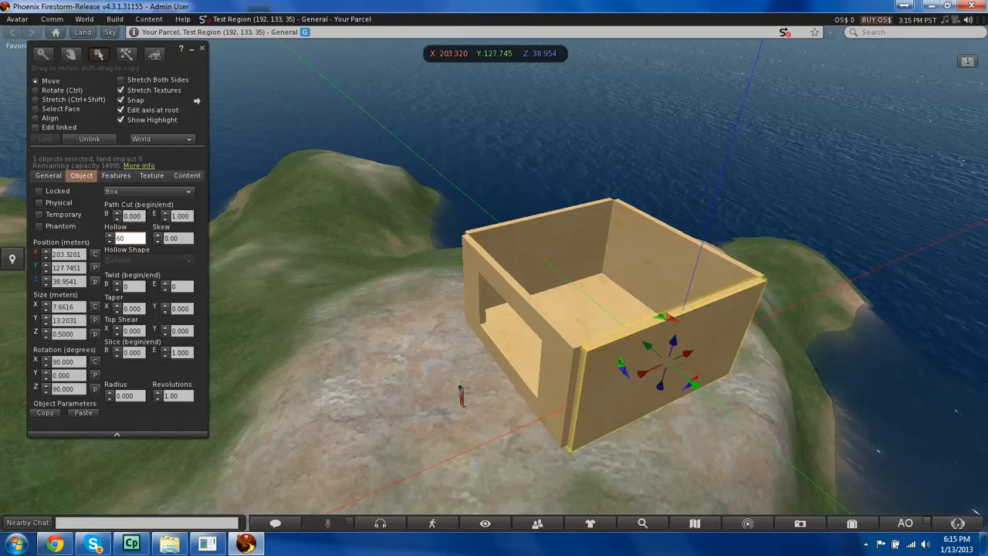
key("Return")
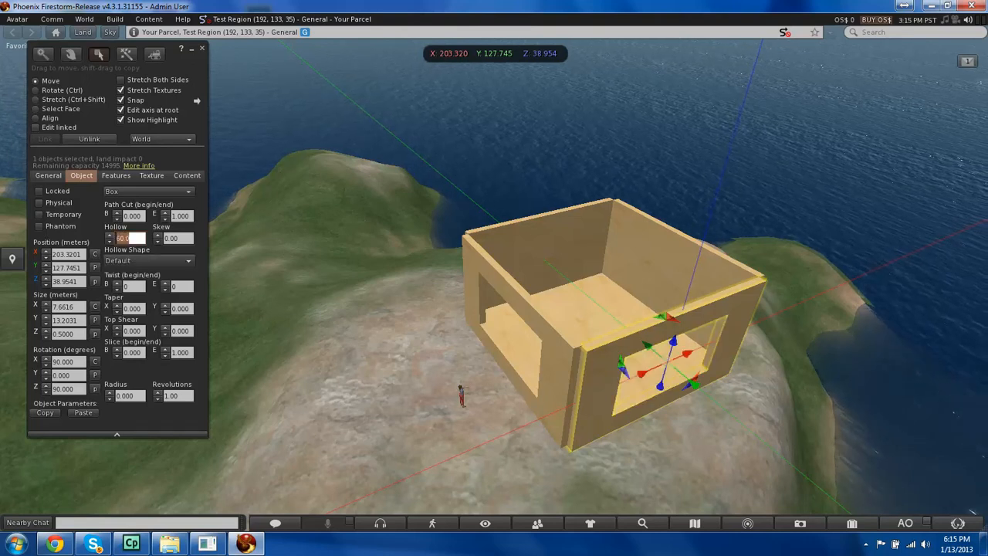
Select the back wall at about X 210.16 m and set its Hollow value to 60
left_click(662, 264)
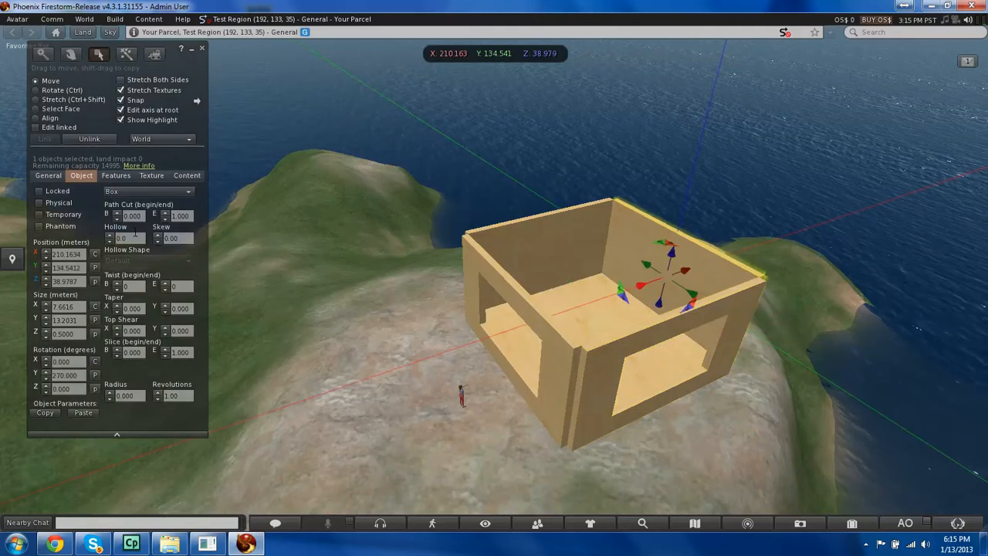
left_click_drag(130, 238, 55, 235)
type("60")
key("Return")
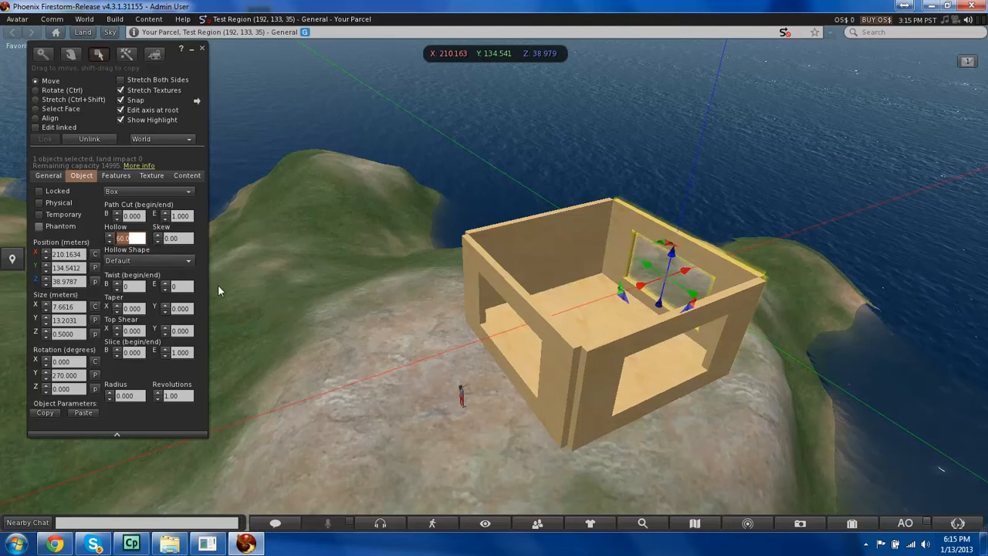
Select the remaining side wall at about Y 141.41 m and set its Hollow value to 60
left_click(528, 249)
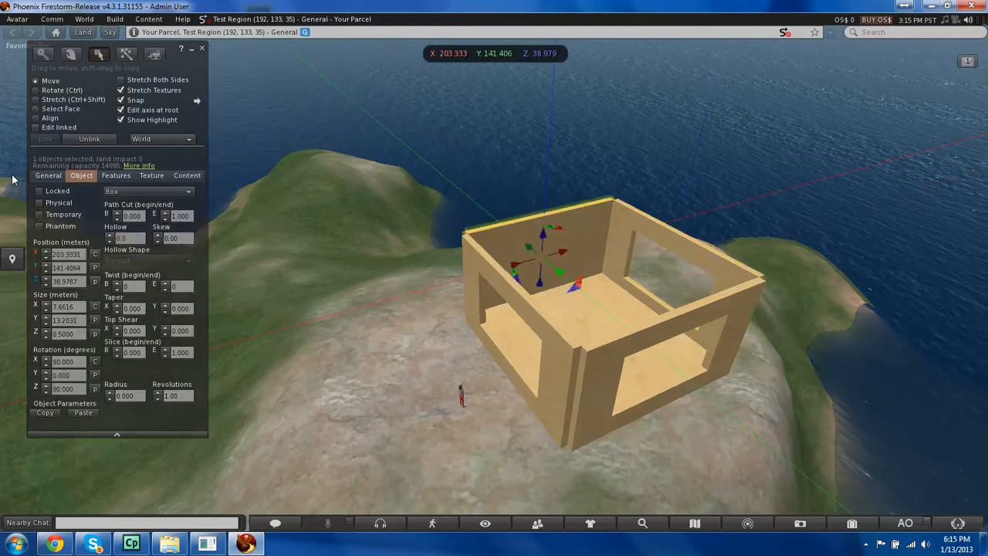
left_click(138, 238)
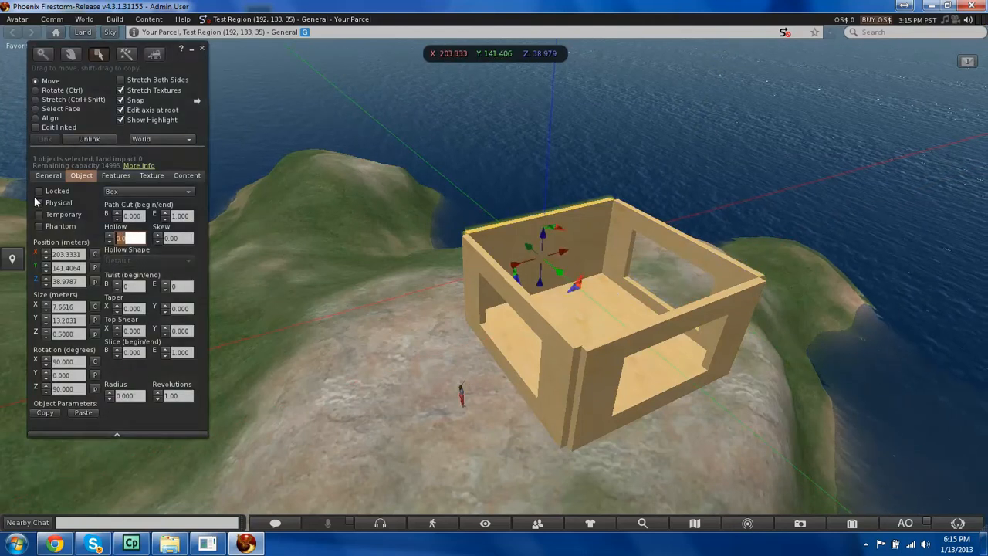
type("60")
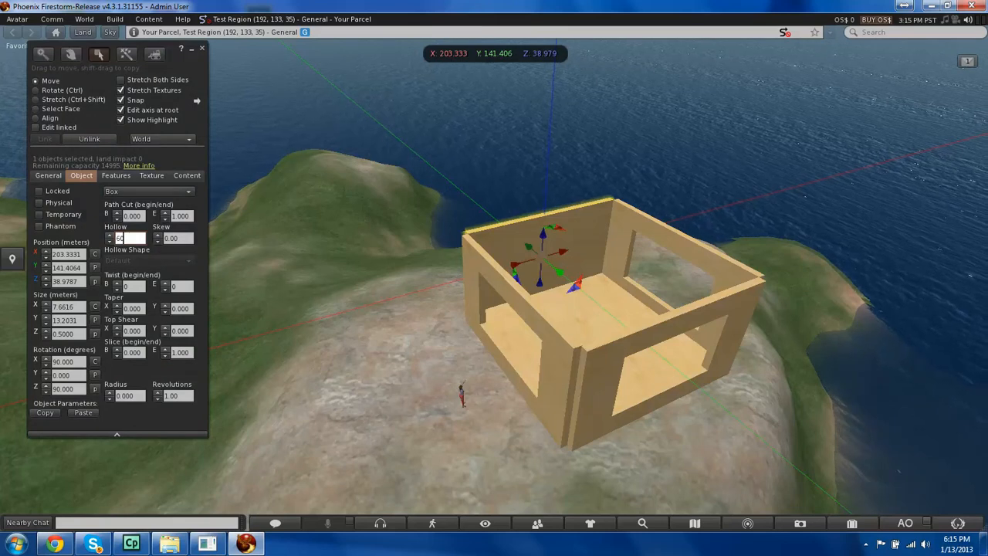
key("Return")
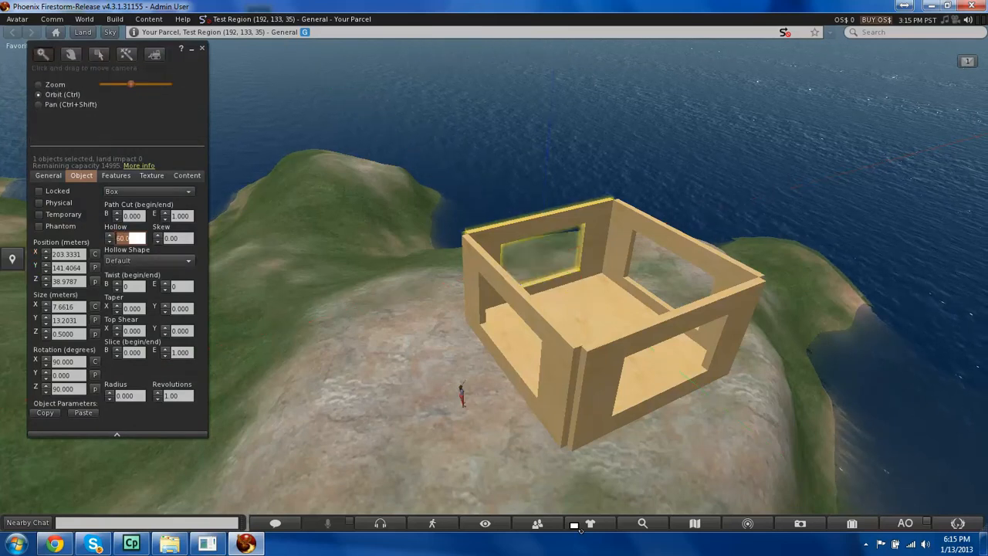
Select the floor and all four walls of the room together
left_click_drag(555, 295, 688, 386, "ctrl+alt")
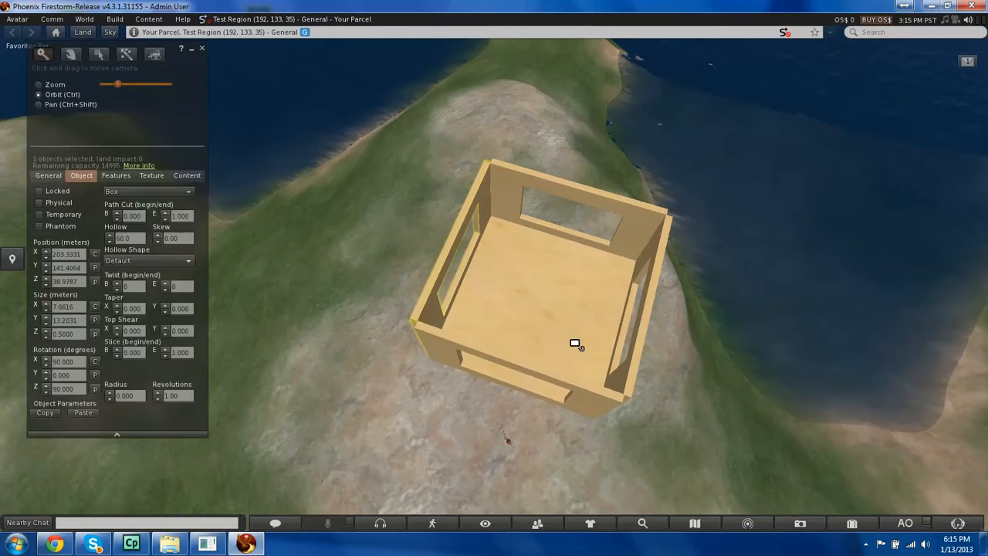
left_click(483, 279)
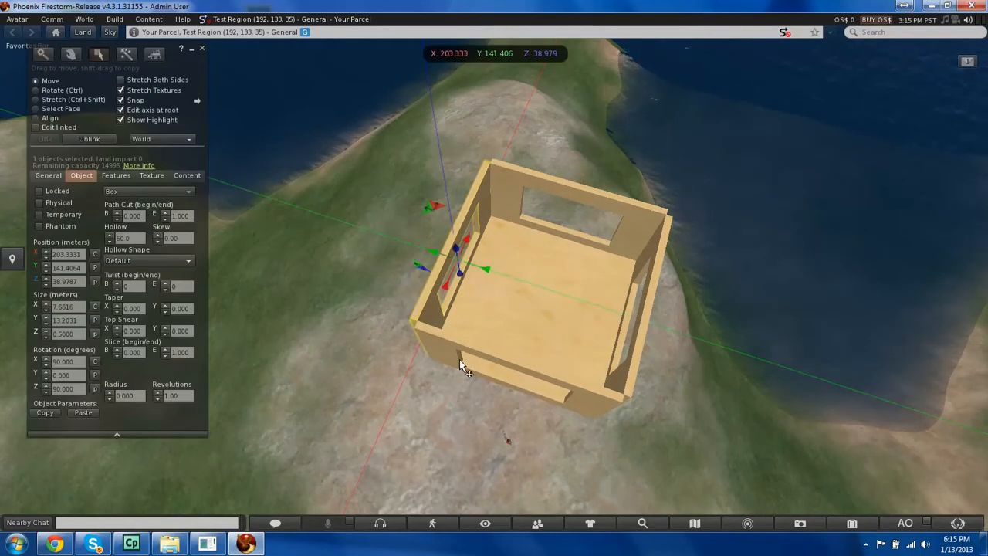
left_click(679, 467)
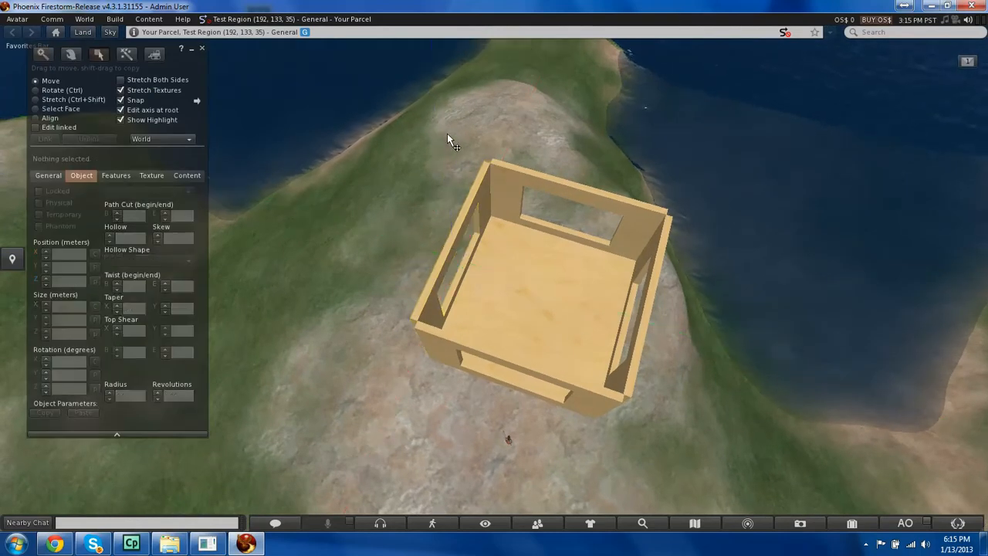
left_click_drag(448, 135, 731, 499)
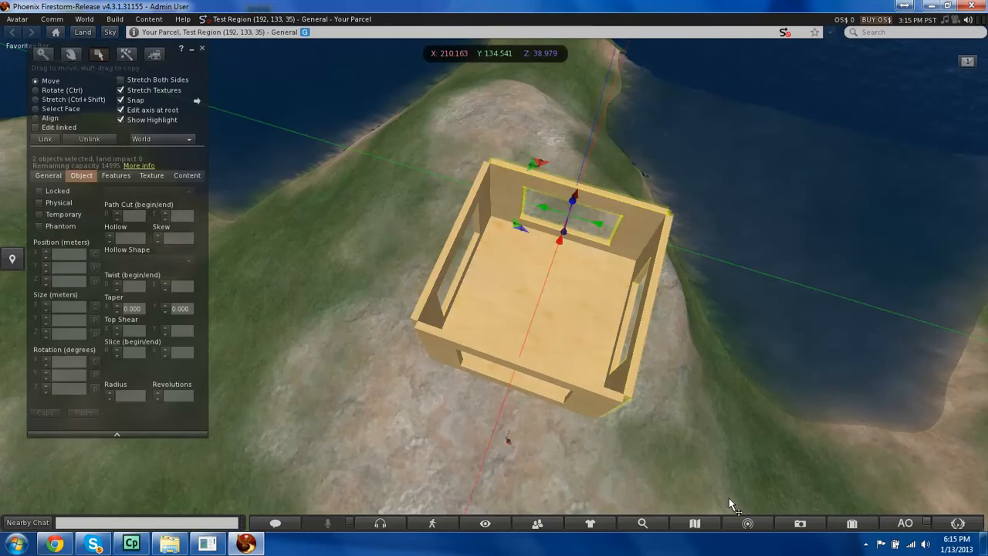
left_click(706, 488)
left_click_drag(684, 473, 211, 75)
left_click_drag(252, 125, 397, 89)
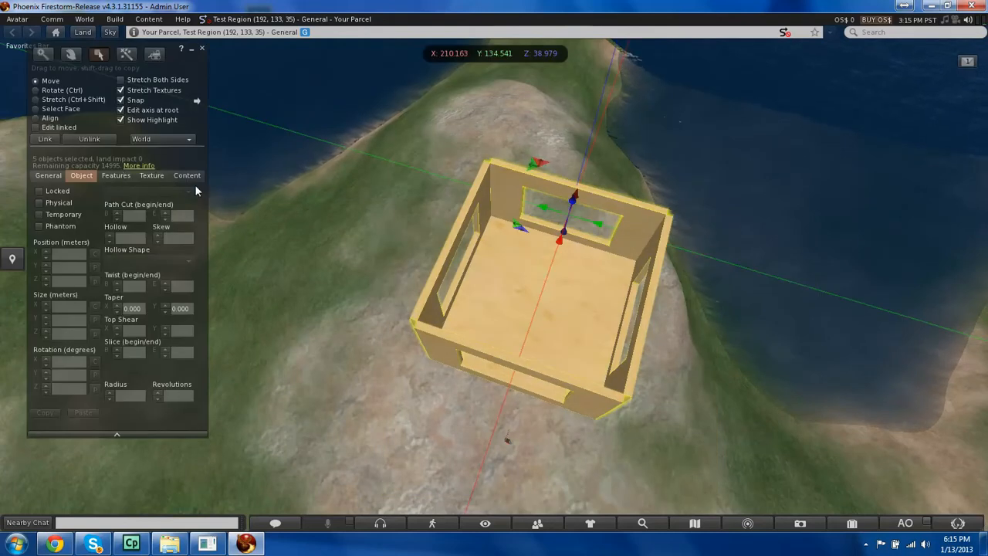
Copy the selected room straight up along the Z axis to stack a second storey on the first
left_click_drag(411, 273, 410, 193, "ctrl+alt")
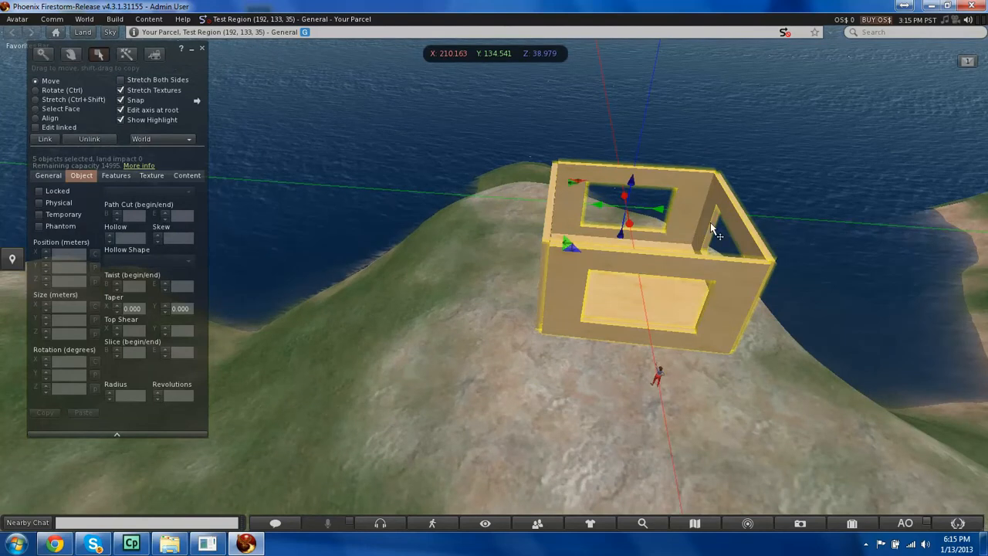
left_click_drag(634, 185, 629, 115, "shift")
key("ctrl+alt")
Select both storeys together and copy them straight up along the Z axis to make a four-storey tower
left_click_drag(774, 376, 343, 87, "ctrl+alt")
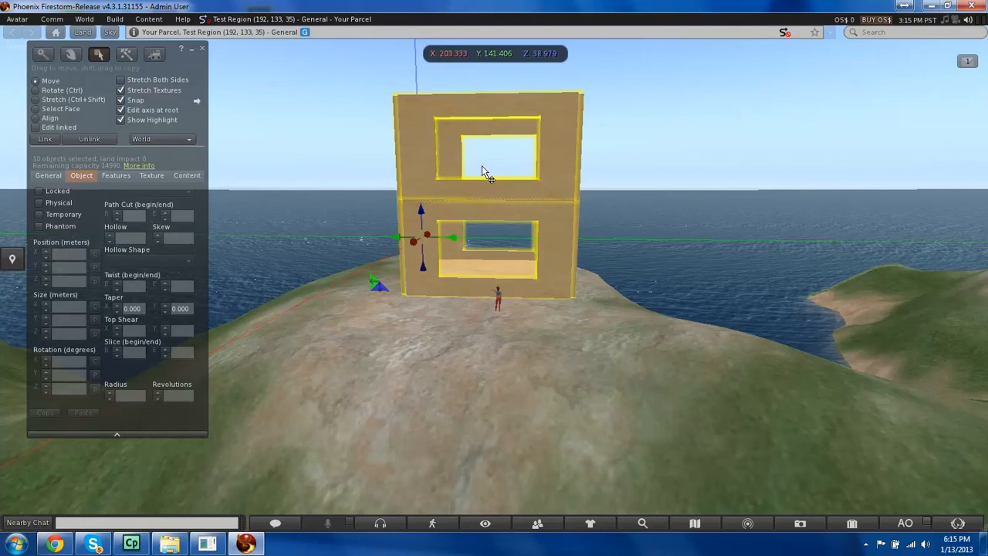
left_click_drag(484, 163, 450, 217, "alt")
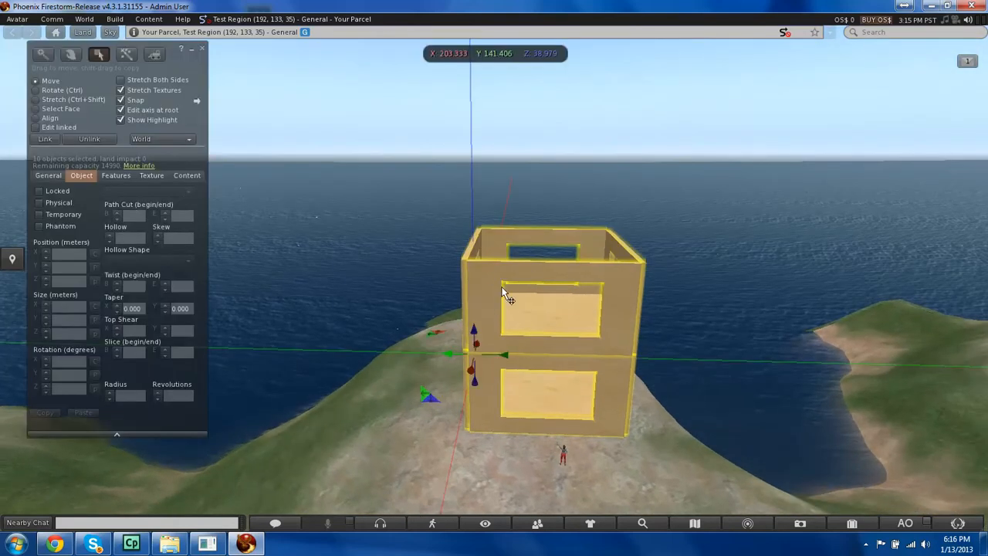
left_click_drag(478, 313, 490, 174)
key("ctrl")
left_click_drag(623, 145, 488, 204, "ctrl+alt")
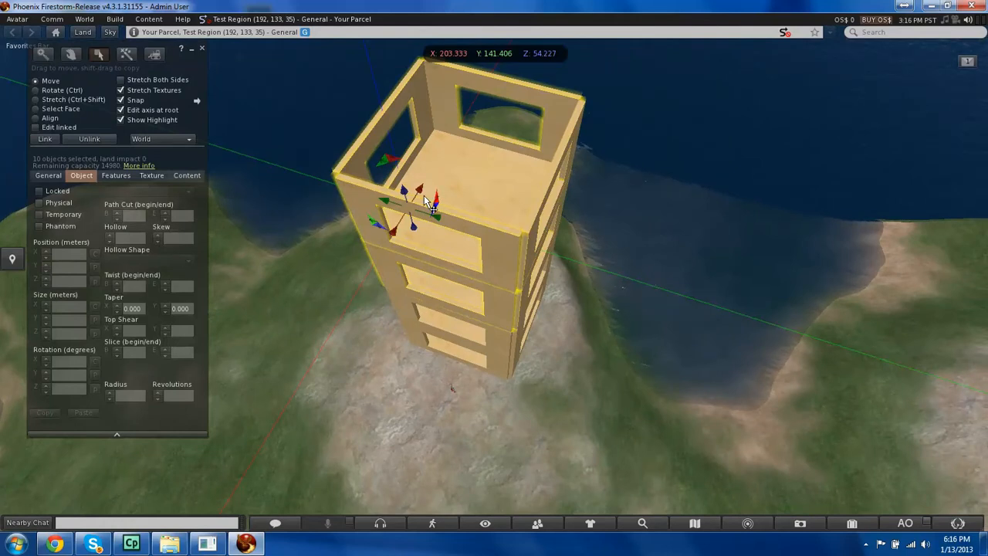
Select only the top storey's floor slab, copy it up to about Z 65.67 m as the roof, and leave editing
left_click(457, 183, "shift")
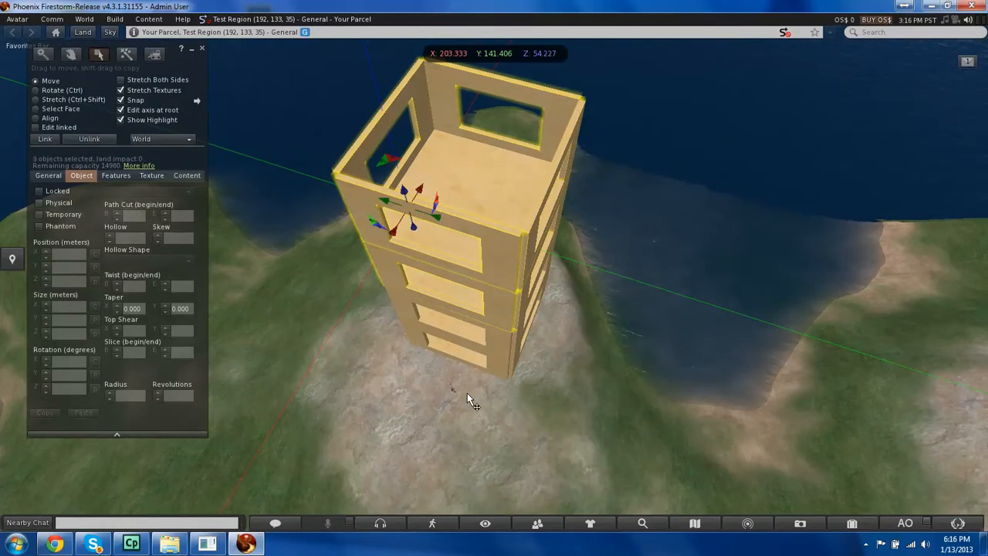
left_click(438, 393)
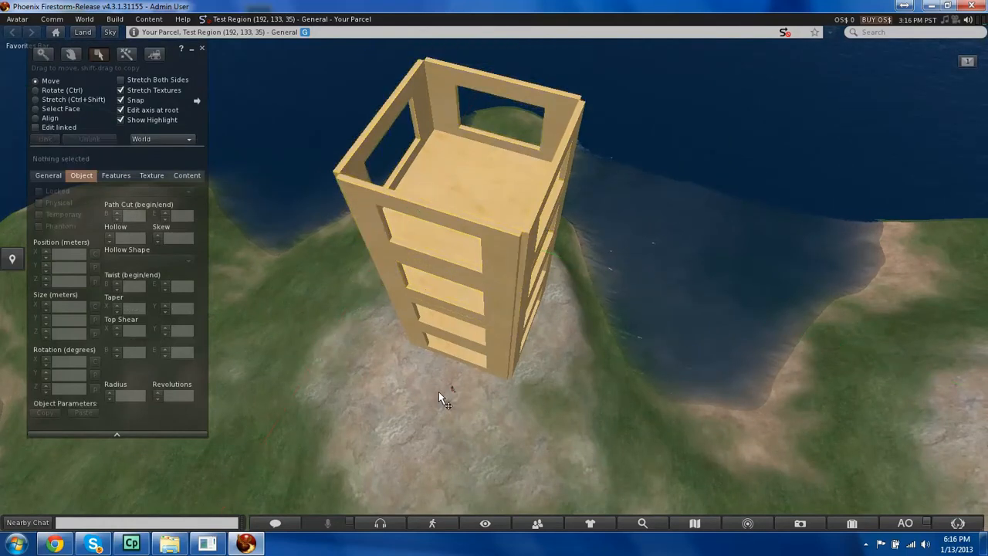
left_click(480, 202)
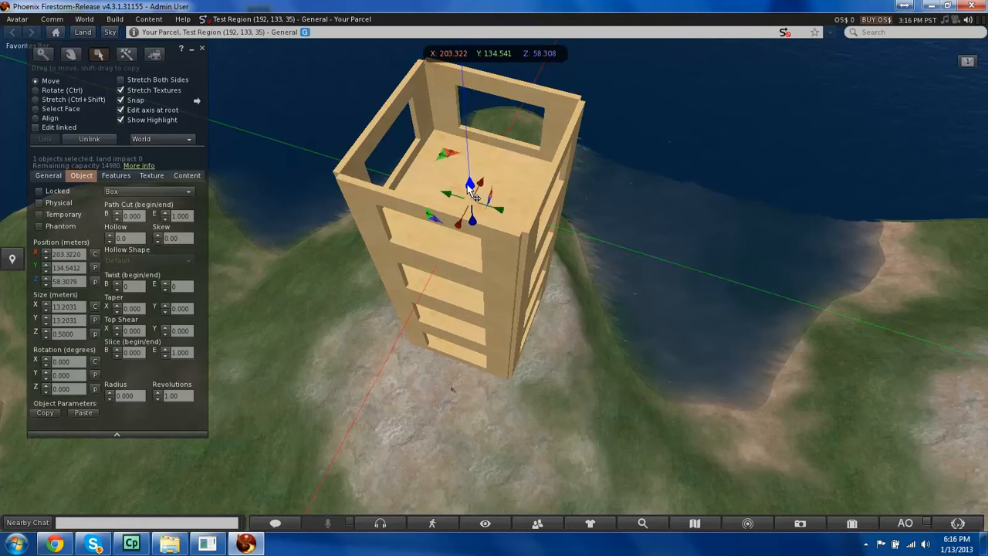
left_click_drag(472, 188, 471, 117)
key("ctrl")
key("Escape")
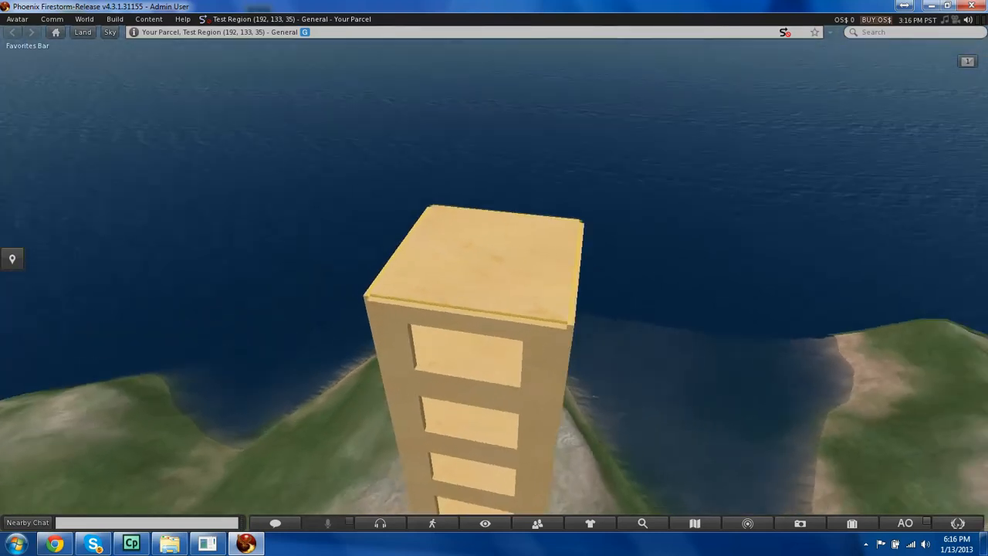
left_click_drag(486, 275, 313, 369, "ctrl+alt")
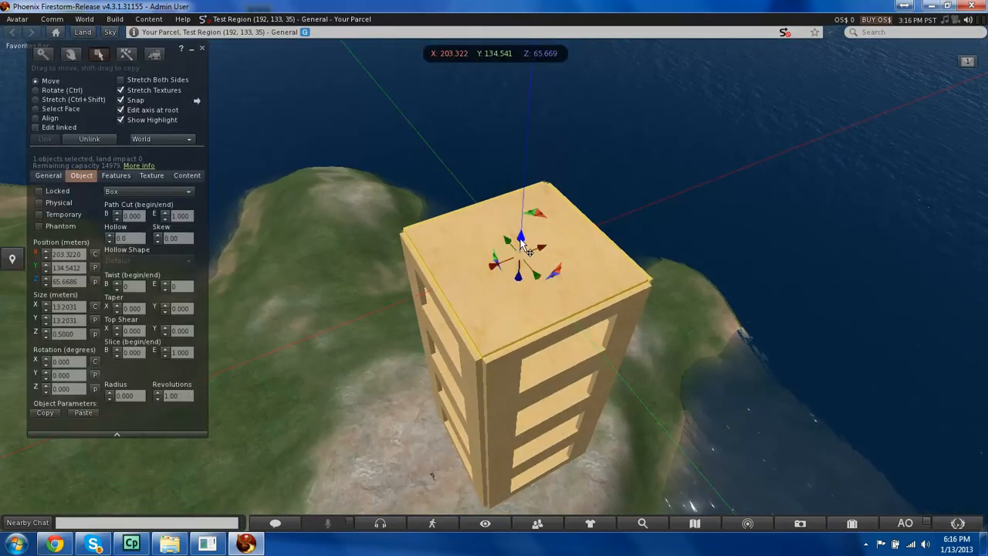
key("Escape")
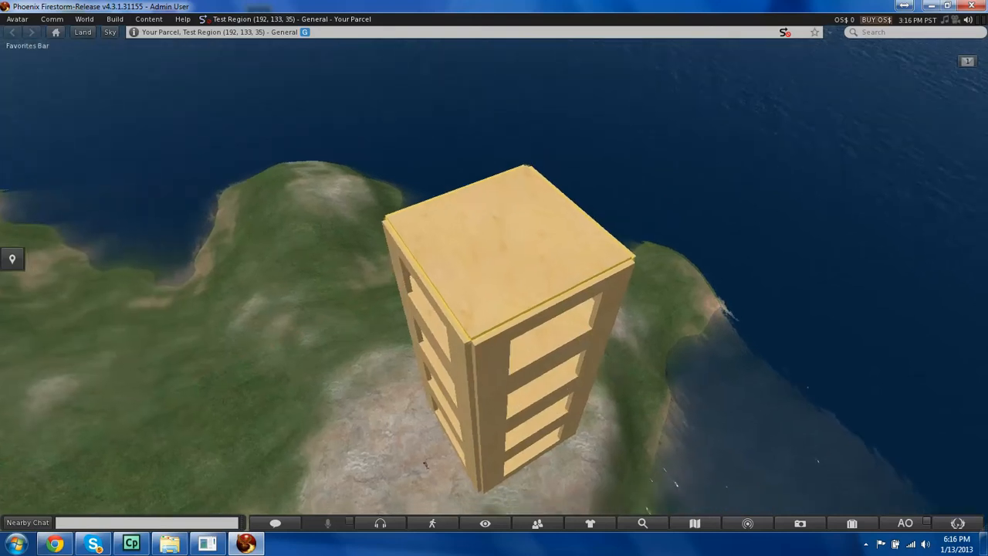
Lower the roof slab along the Z axis to about 65.34 m so it rests on the top storey's walls
left_click_drag(492, 298, 492, 250, "alt")
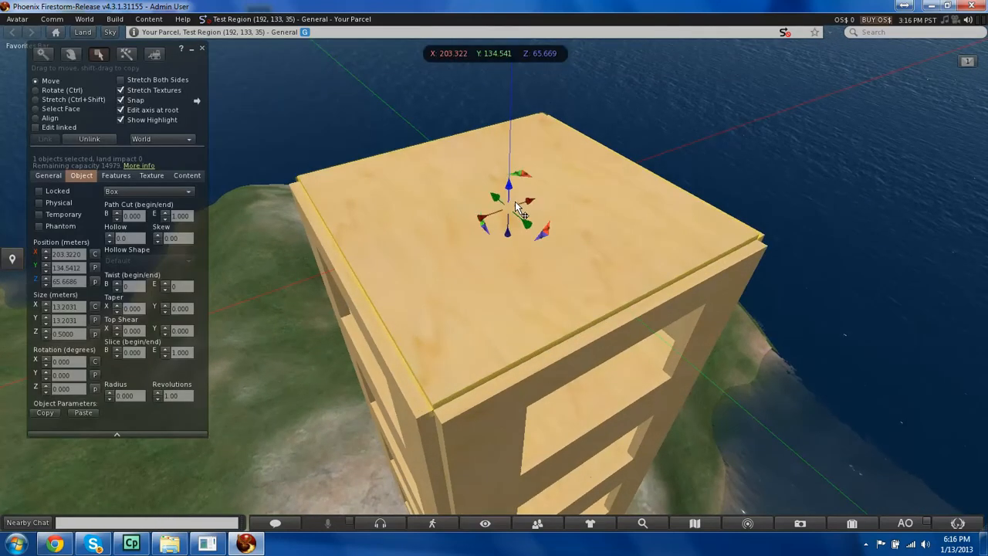
left_click_drag(510, 189, 513, 202)
left_click_drag(473, 414, 541, 332, "ctrl+alt")
left_click_drag(466, 283, 483, 394, "ctrl+alt")
left_click_drag(478, 350, 508, 332, "ctrl+alt")
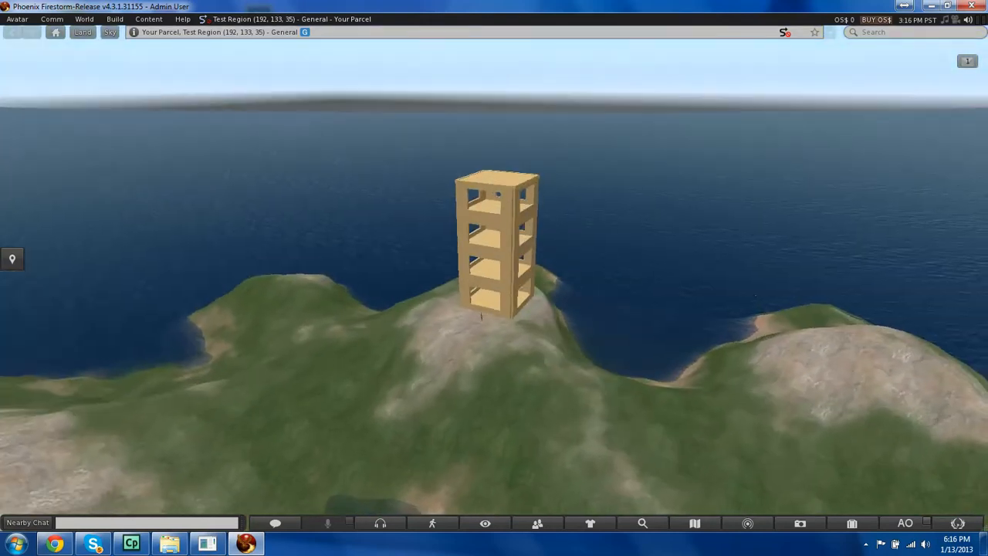
left_click_drag(494, 295, 494, 231, "alt")
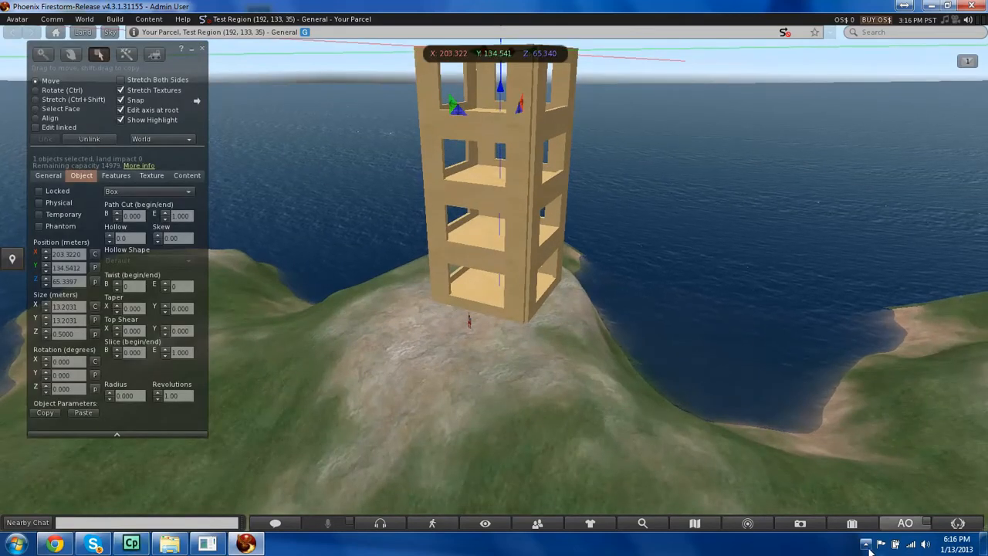
left_click(868, 544)
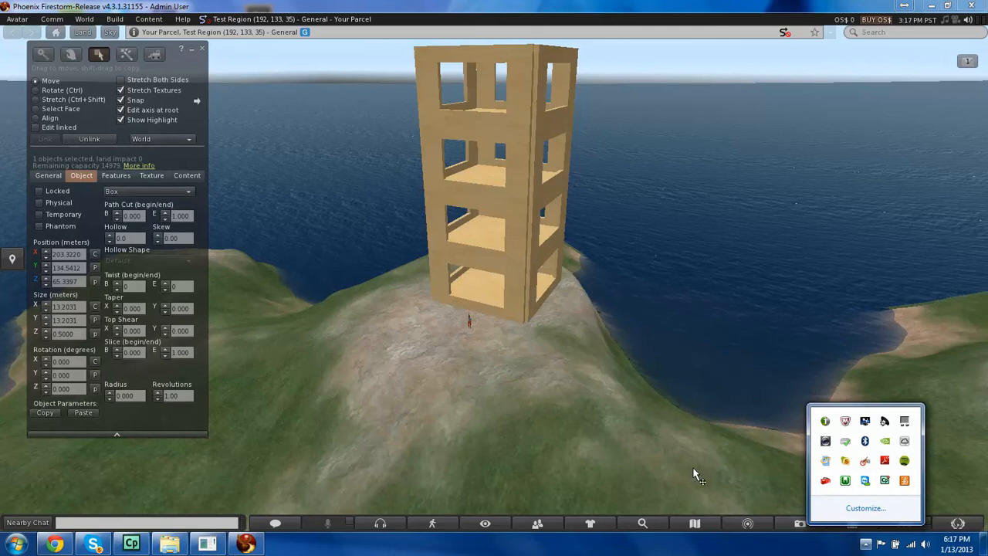
left_click(578, 538)
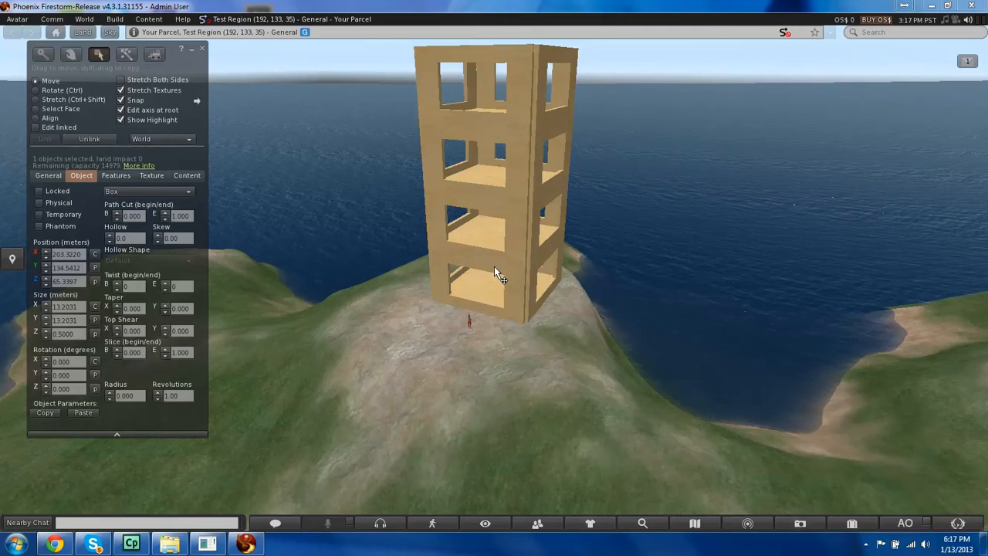
Select every part of the tower together, link them into one object, and show its texture settings
left_click(517, 173, "alt")
left_click_drag(491, 274, 474, 237, "ctrl+alt")
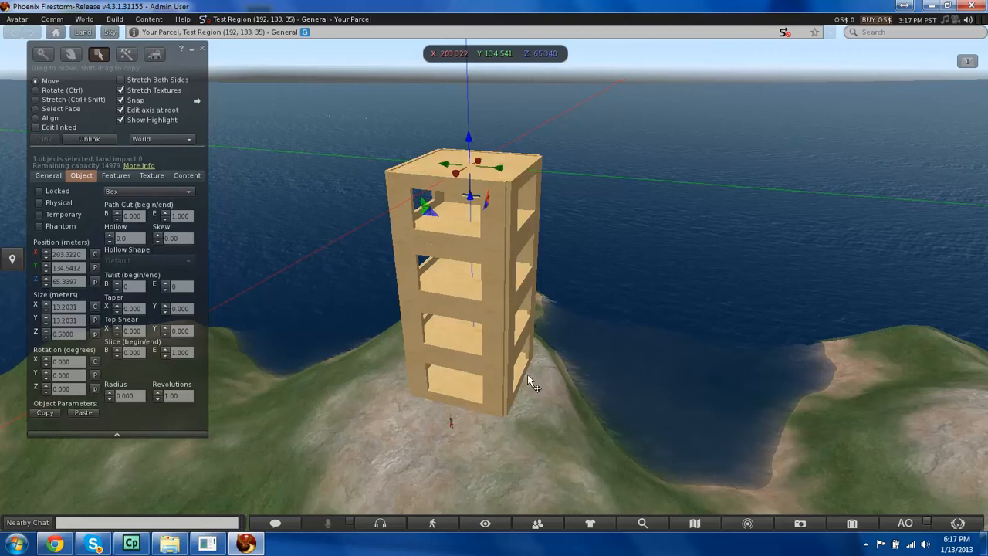
left_click_drag(559, 463, 348, 70)
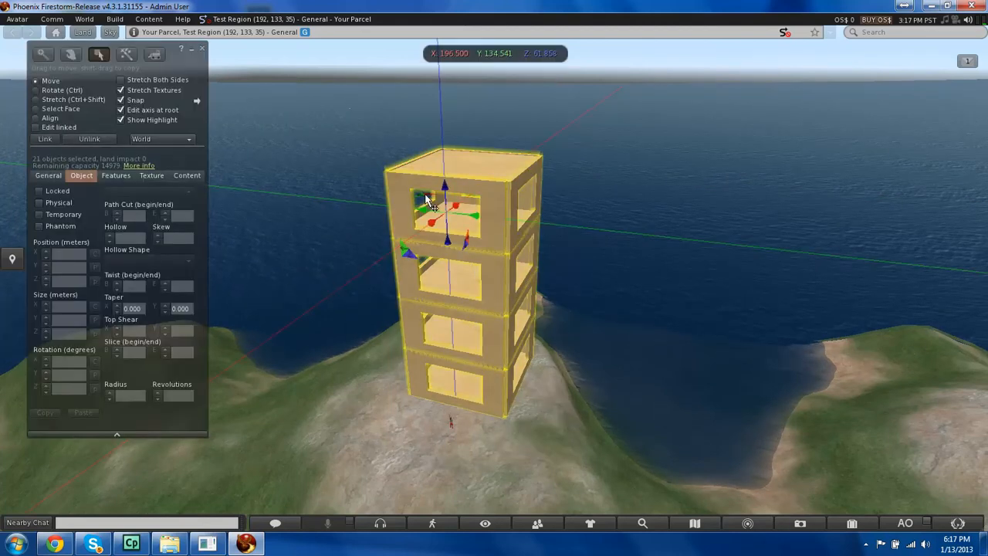
left_click(45, 139)
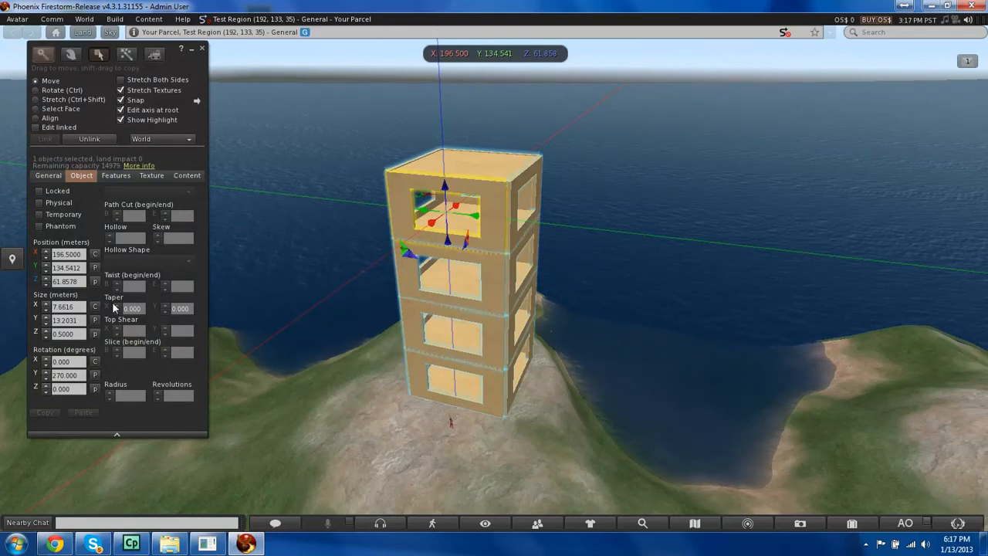
left_click(151, 176)
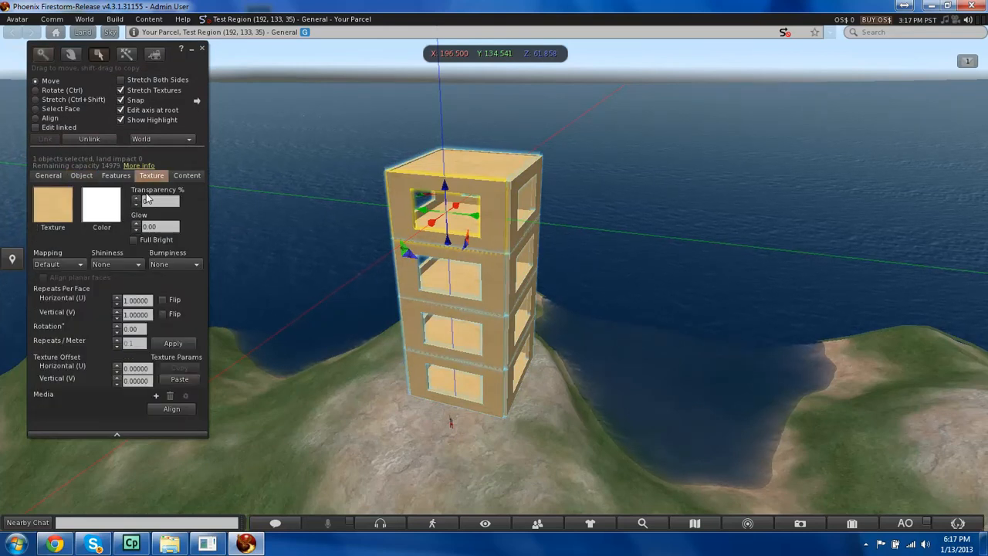
left_click(52, 212)
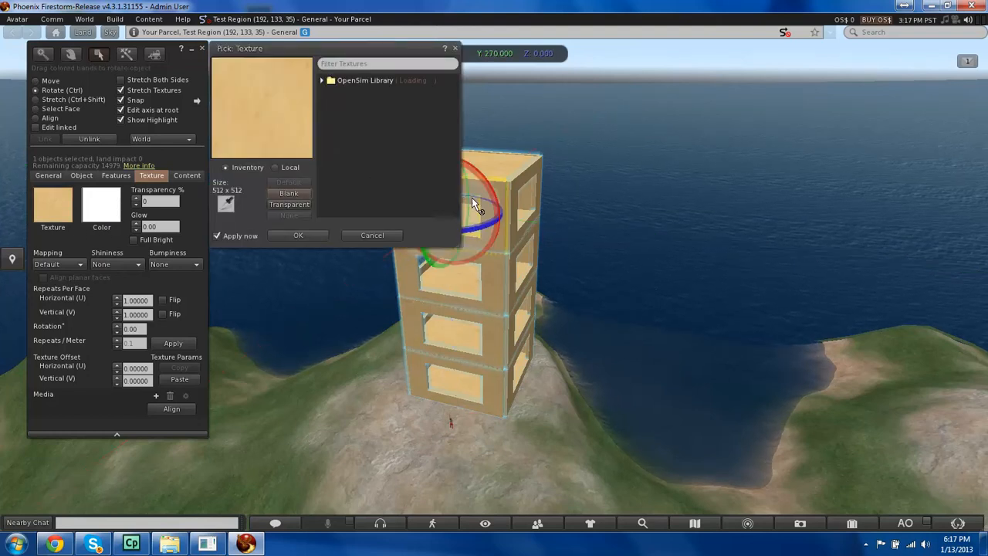
left_click(502, 212)
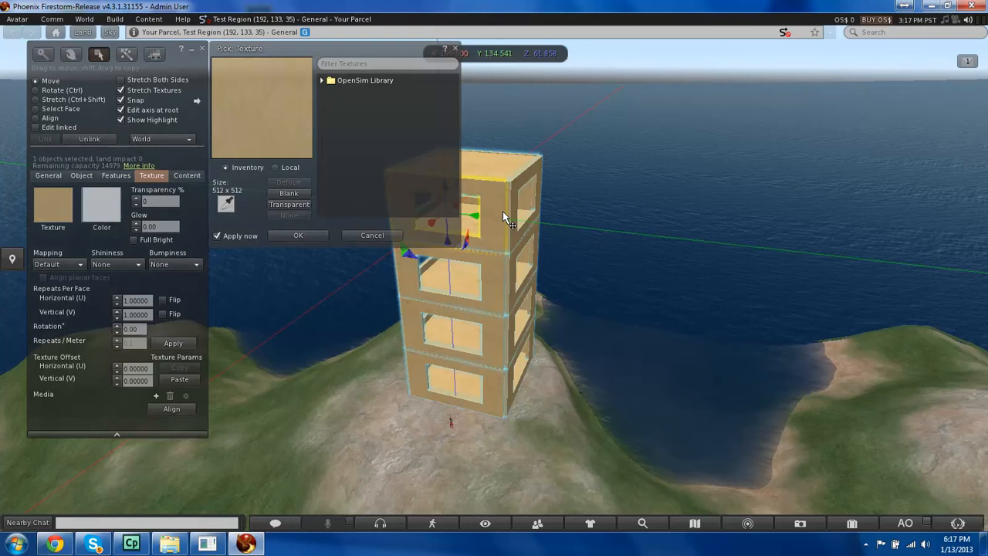
left_click(385, 234)
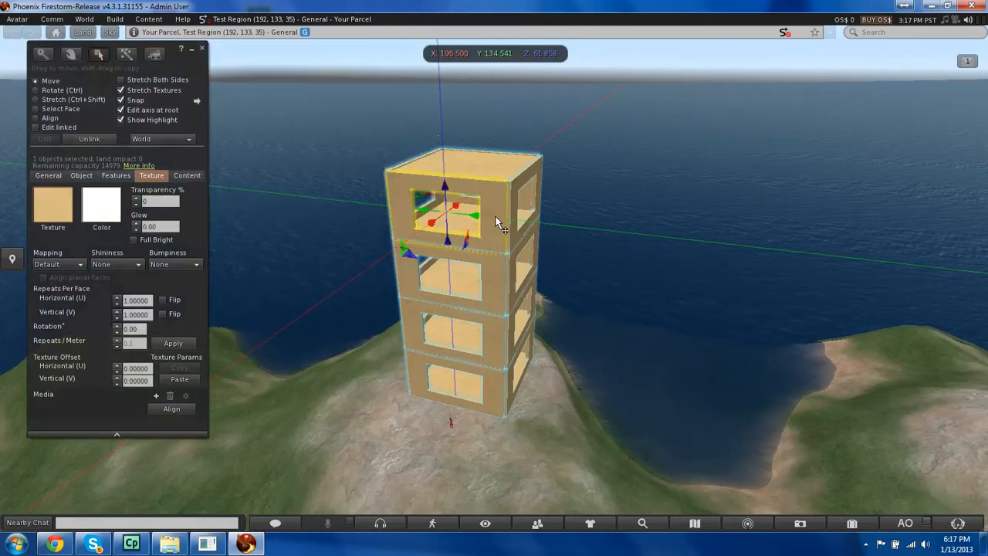
Switch to face selection and select the outer wall faces of all four storeys on the tower side facing the camera
left_click(54, 109)
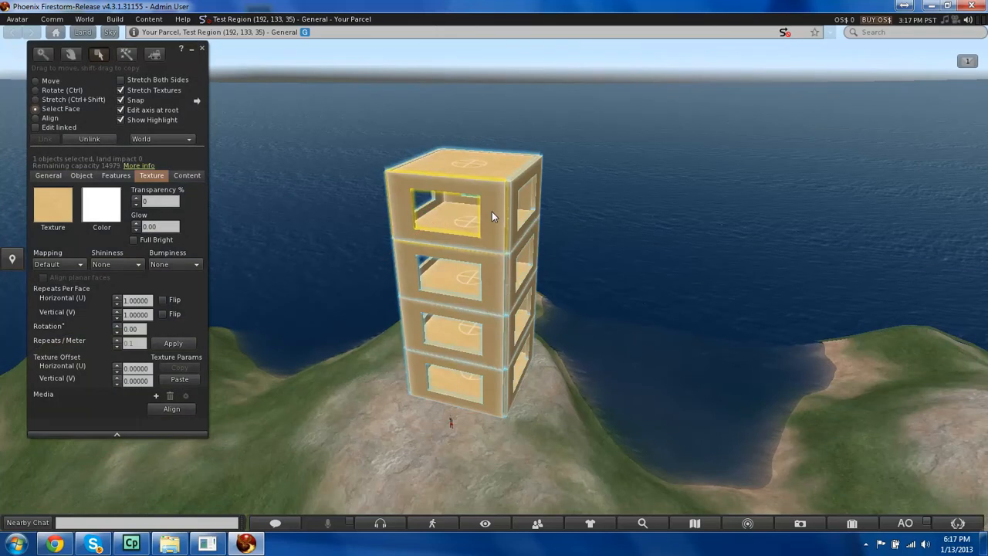
left_click(498, 233)
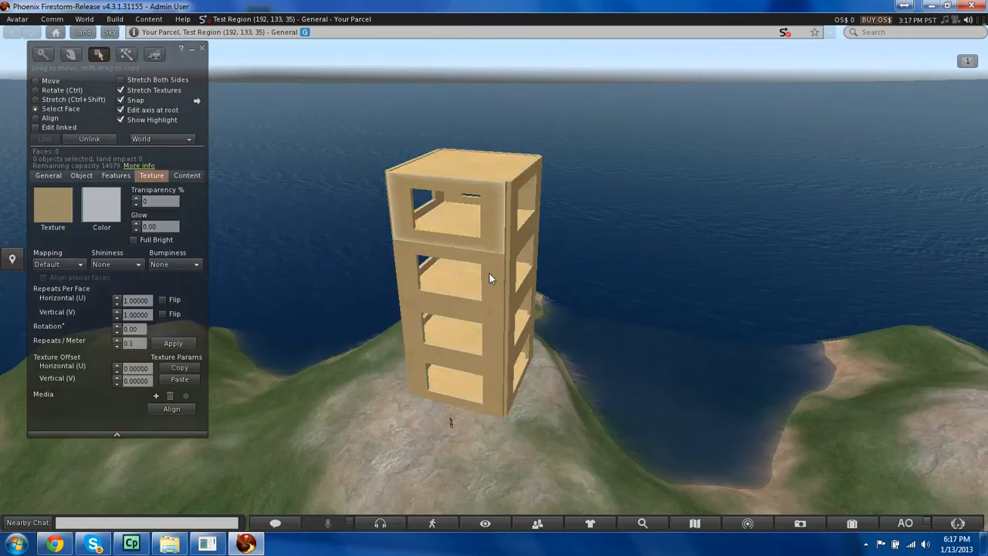
left_click(496, 391, "shift")
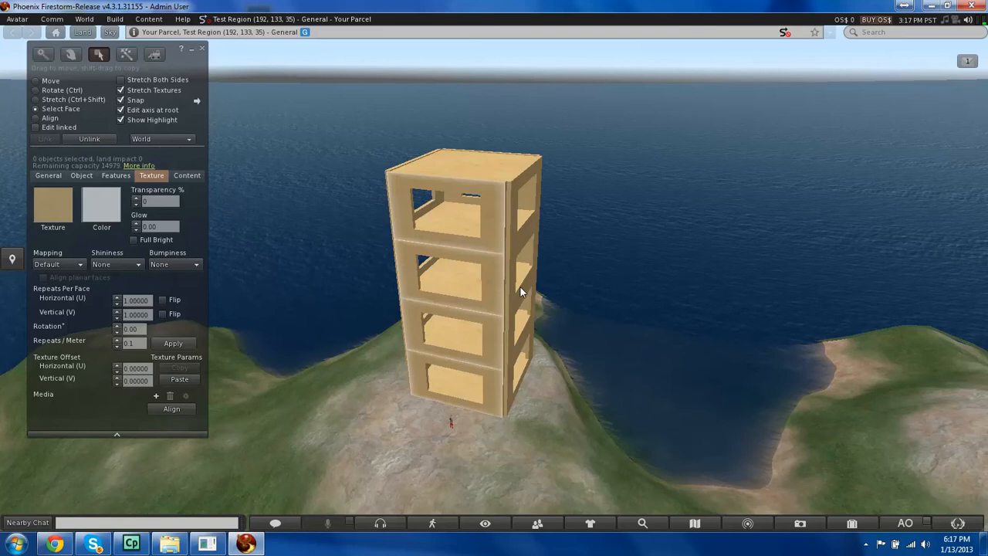
Try creambrick from the OpenSim Library's Texture Library on the selected wall faces, and settle on cobbles
left_click(53, 207)
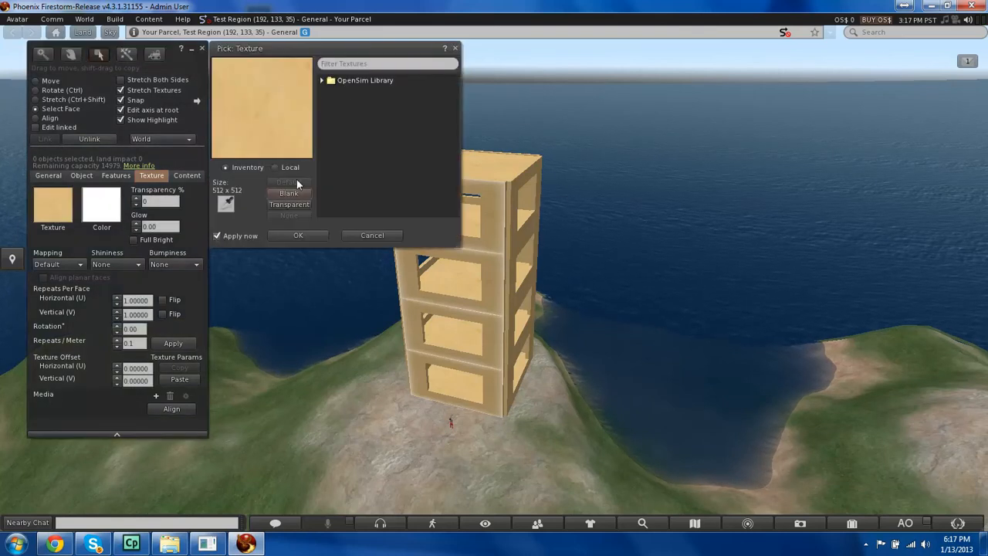
left_click(321, 81)
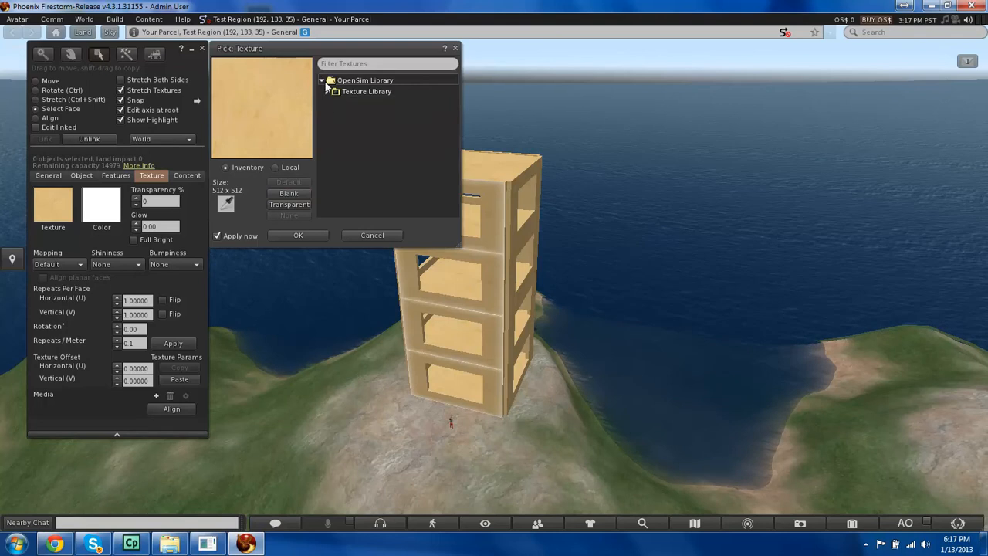
left_click(325, 91)
mouse_move(455, 103)
left_mouse_down()
mouse_move(458, 121)
mouse_move(457, 113)
left_mouse_up()
left_click(368, 137)
left_click(362, 149)
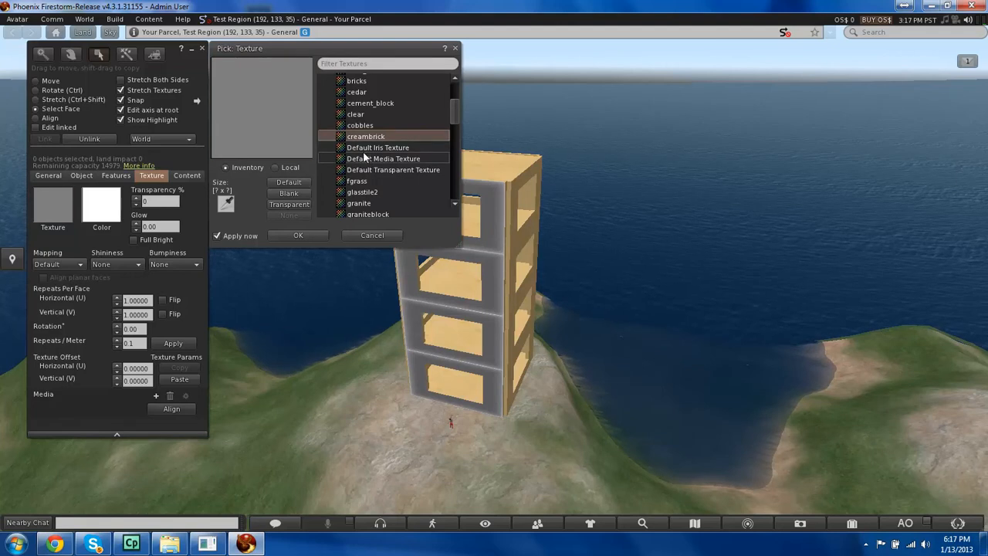
left_click(358, 136)
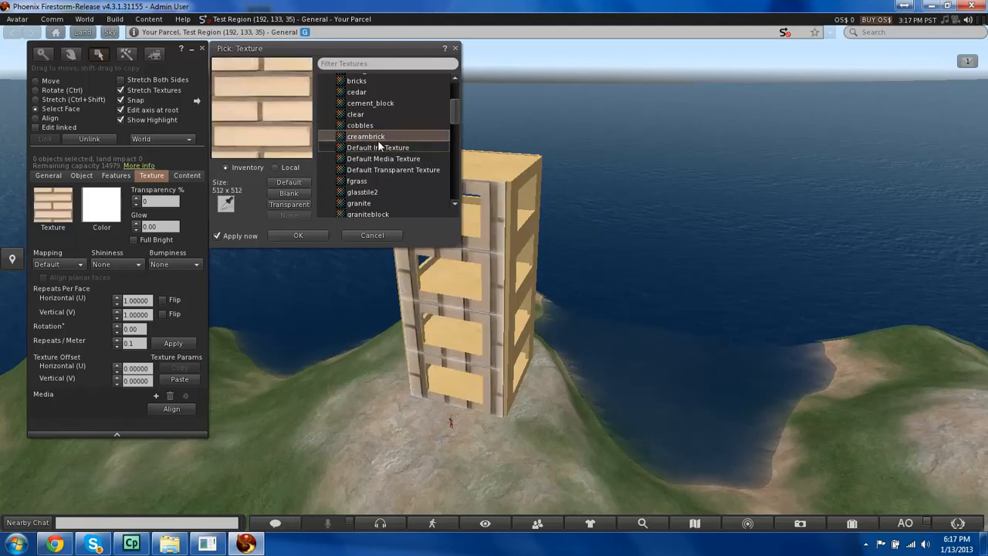
left_click(358, 126)
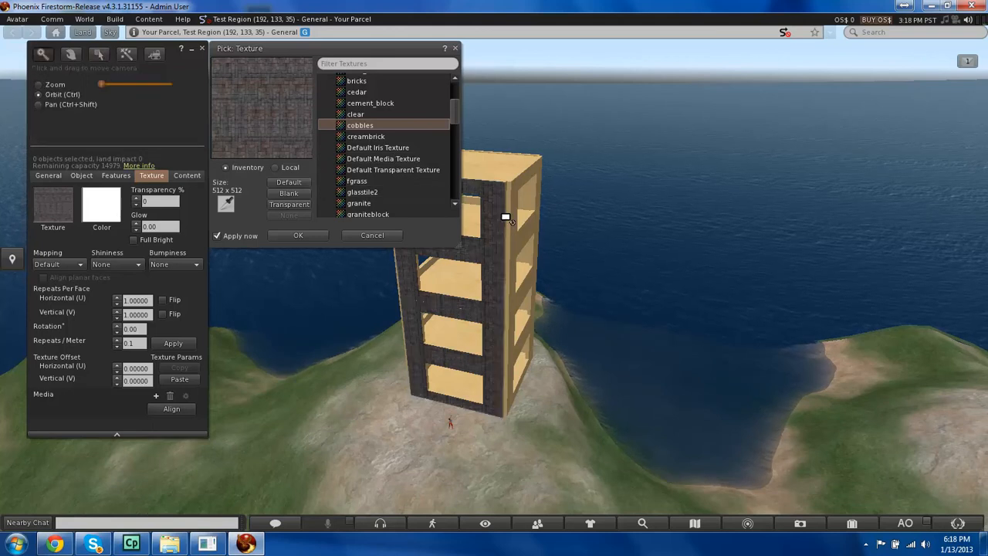
key("Escape")
Select the outer wall faces of all four storeys on another, untextured side of the tower and apply the cobbles texture
left_click_drag(487, 324, 413, 324, "ctrl+alt")
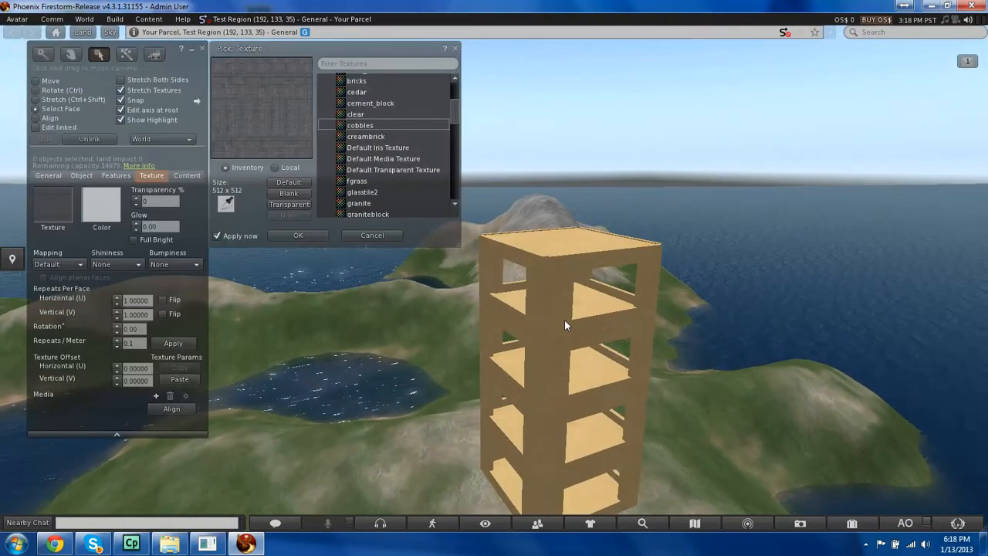
left_click(564, 318)
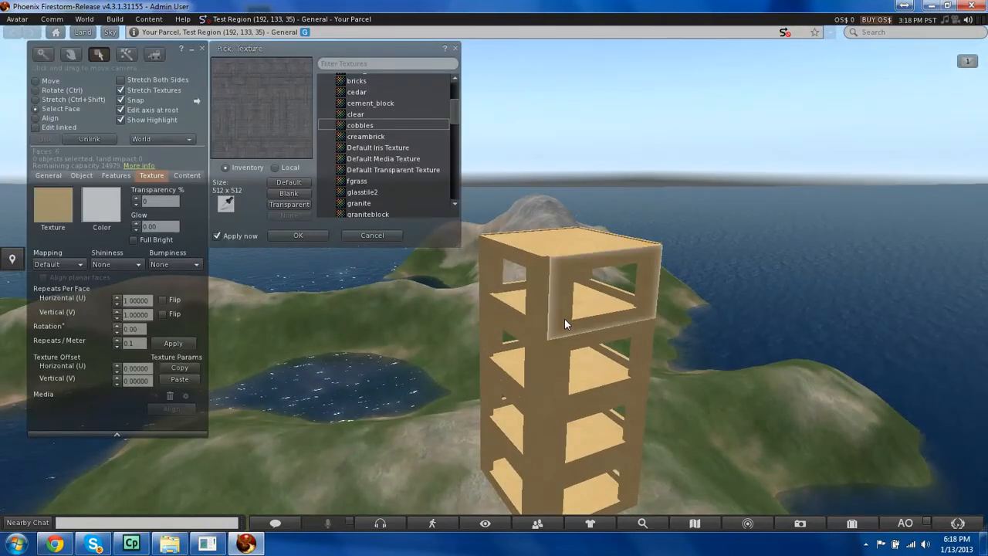
left_click(560, 392, "shift")
left_click(551, 462, "shift")
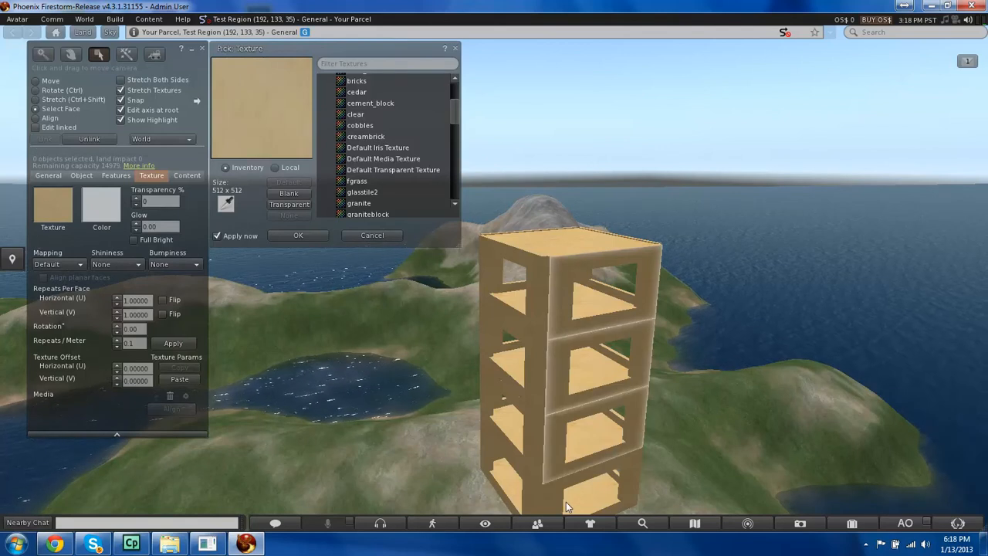
left_click(554, 500, "shift")
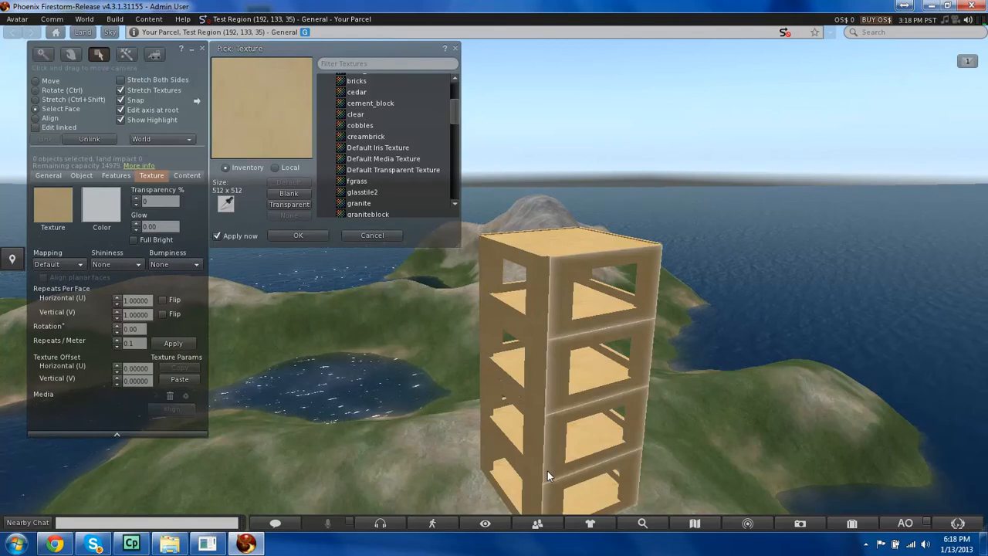
left_click(361, 125)
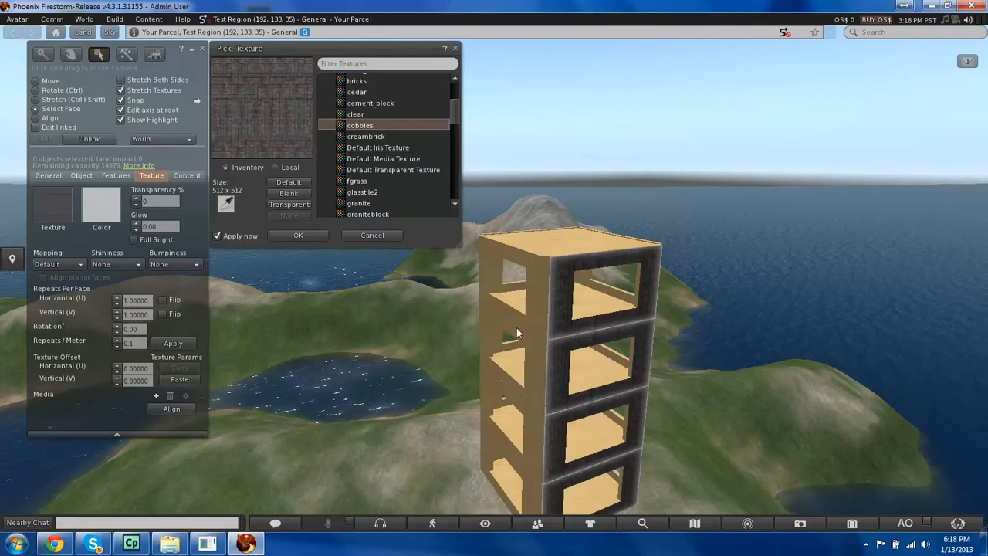
left_click_drag(542, 293, 489, 267, "ctrl+alt")
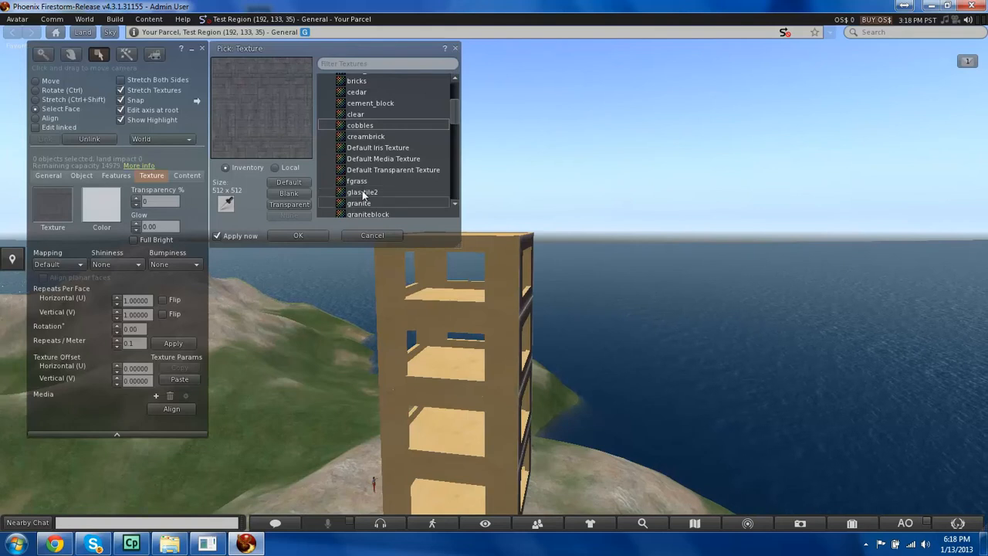
left_click(393, 214)
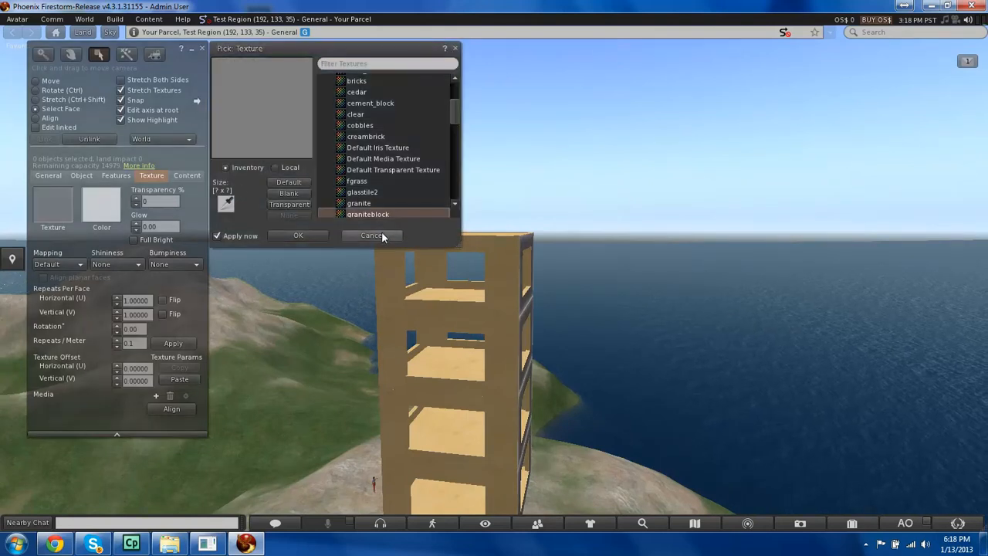
left_click(367, 125)
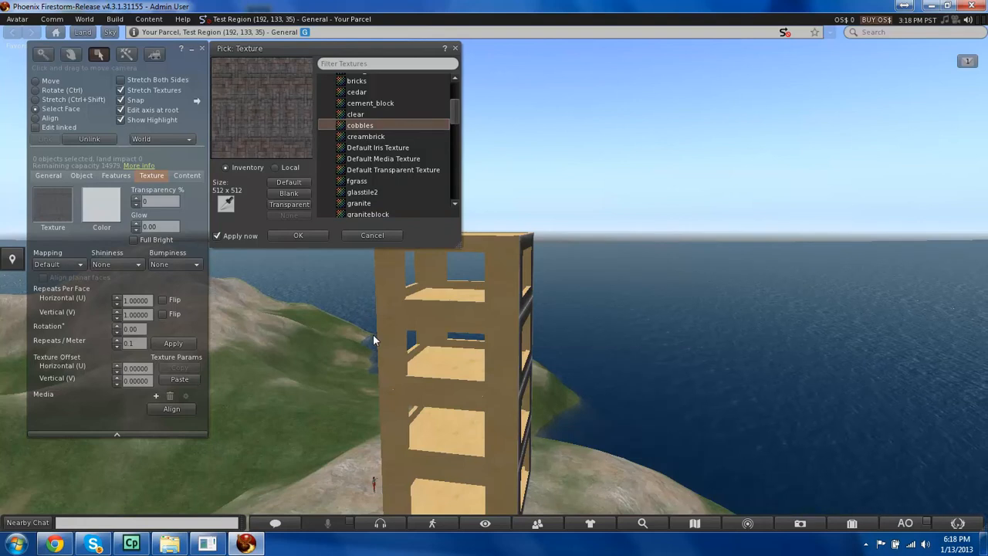
Select the four storeys' outer wall faces on the next side of the tower that still has the default wood texture
key("ctrl+alt")
left_click_drag(405, 321, 490, 240, "ctrl+alt")
left_click(488, 240)
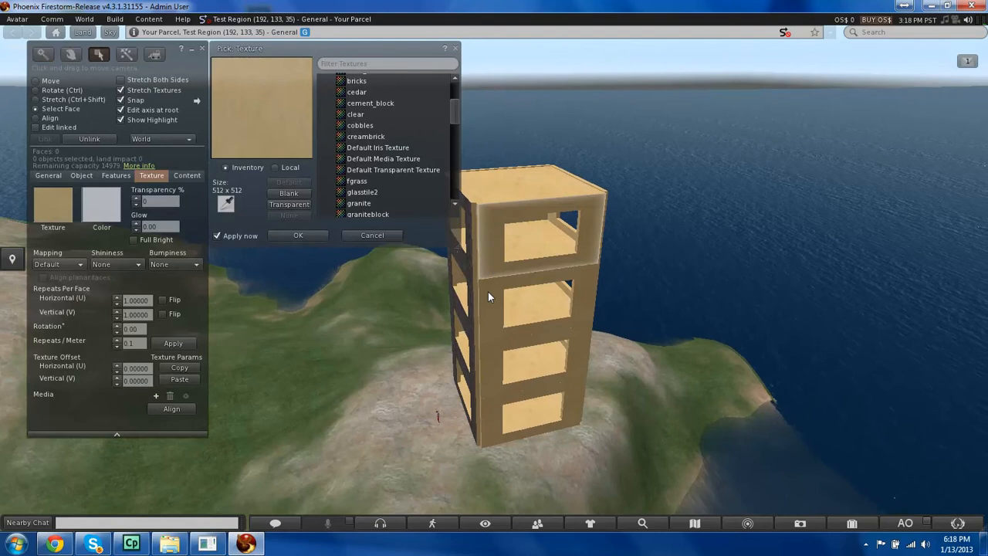
left_click(488, 297, "shift")
left_click(494, 366, "shift")
left_click(502, 401, "shift")
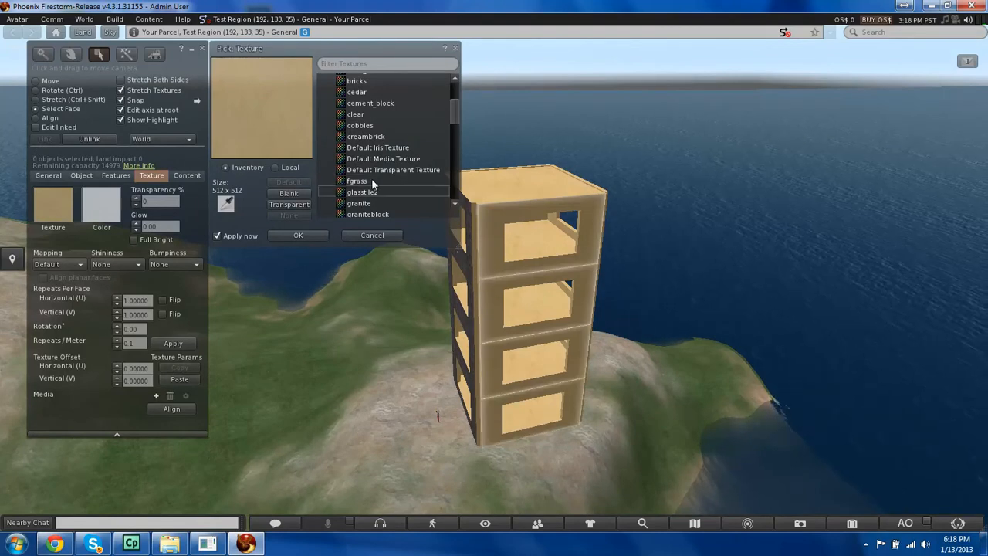
Try the cement_block texture on the selected wall faces, and replace it with bricks
left_click(386, 105)
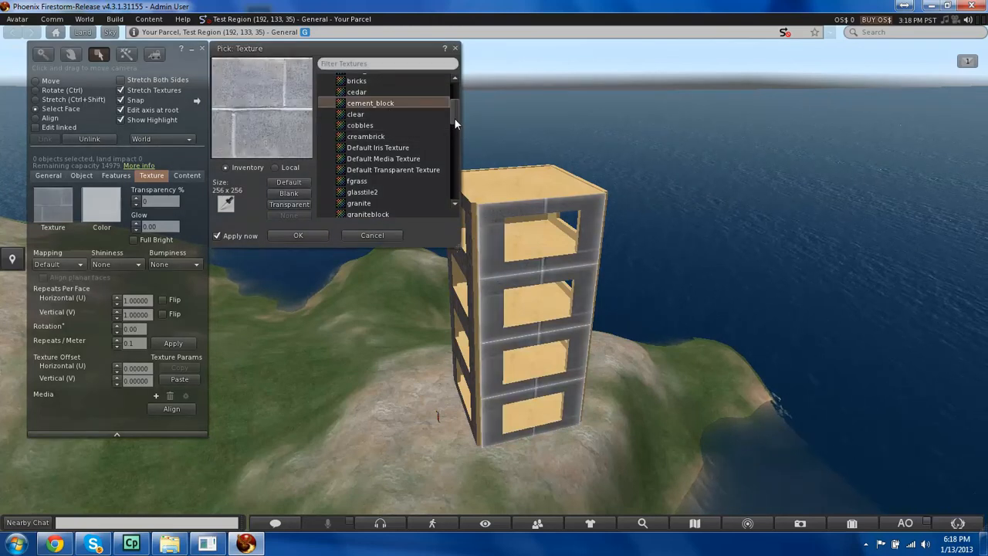
scroll(451, 100, "up", 3)
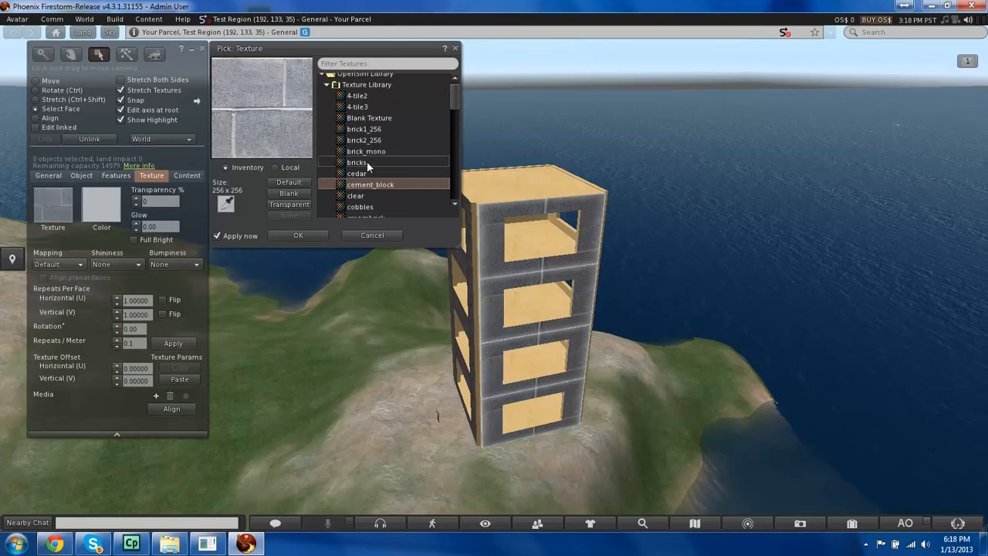
left_click(367, 160)
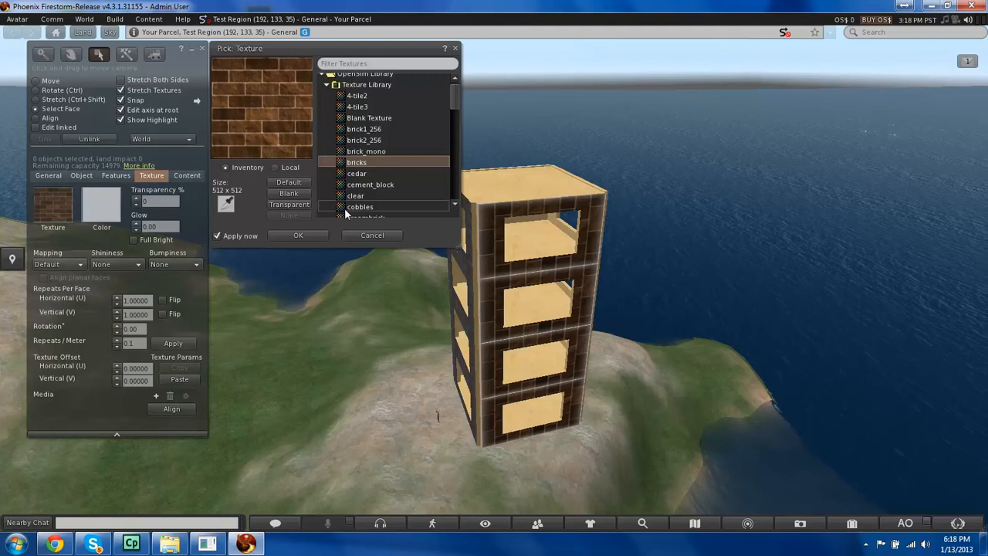
Set the texture rotation of the selected brick wall faces to 90 degrees
left_click(133, 329)
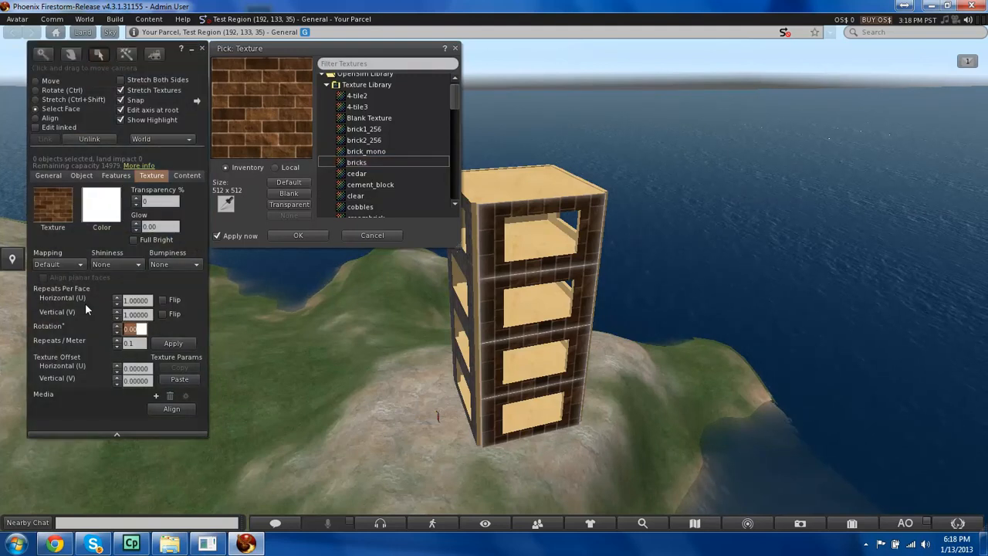
type("90")
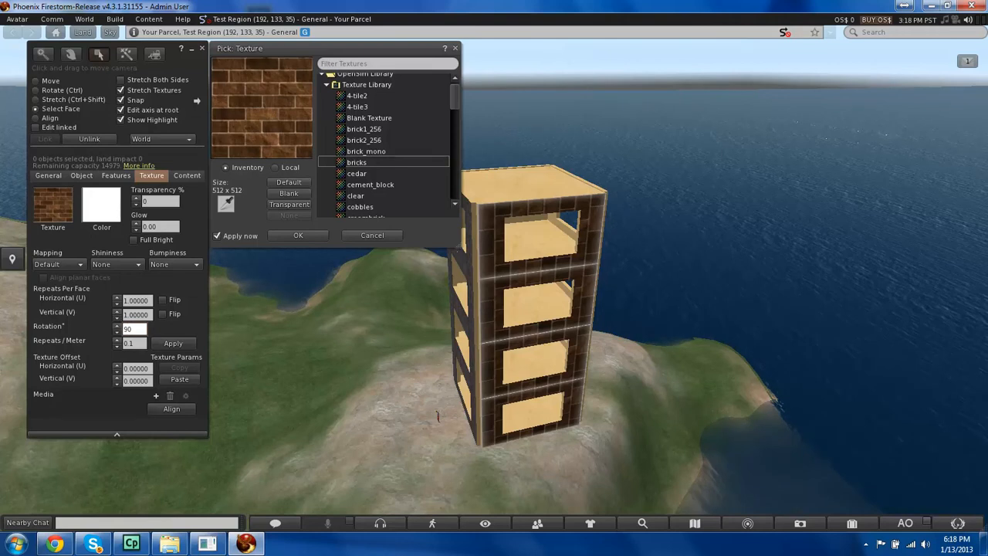
key("Return")
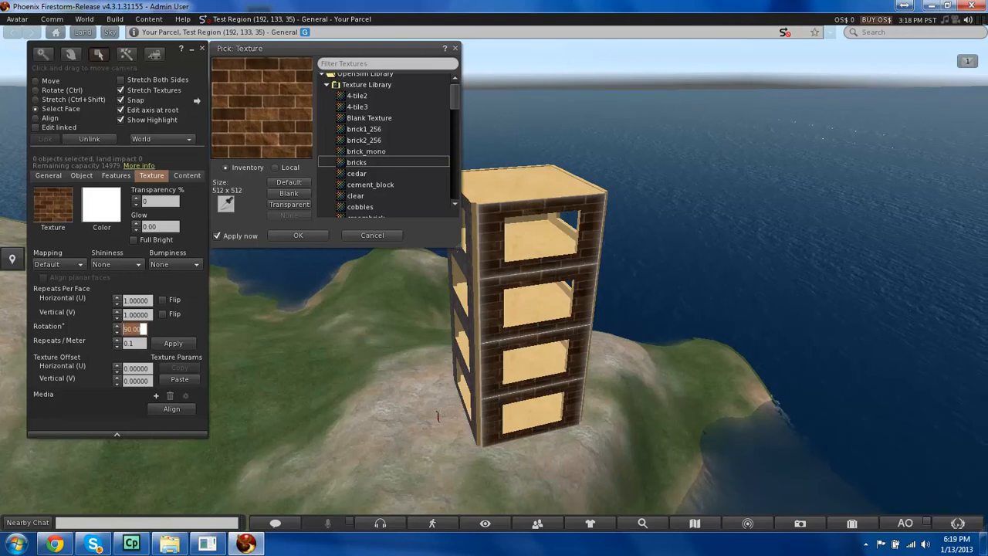
Try texture densities of 1.0 and 0.5 repeats per meter on the selected brick faces
left_click(139, 343)
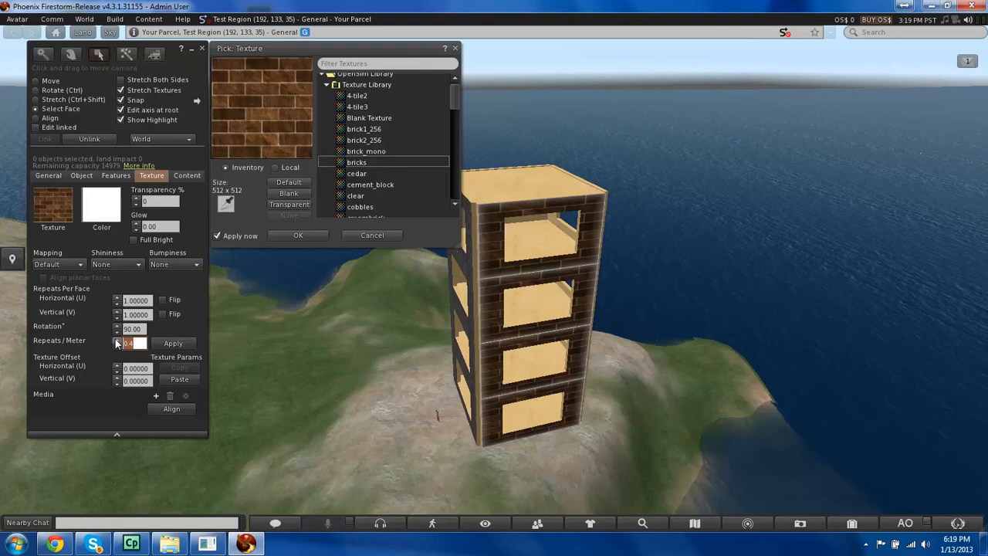
left_click(115, 341)
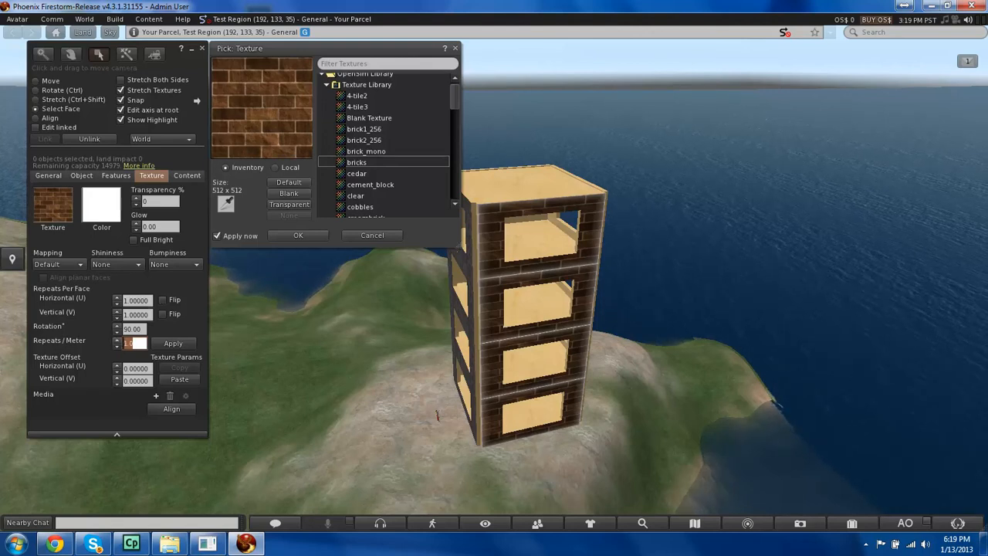
left_click(176, 344)
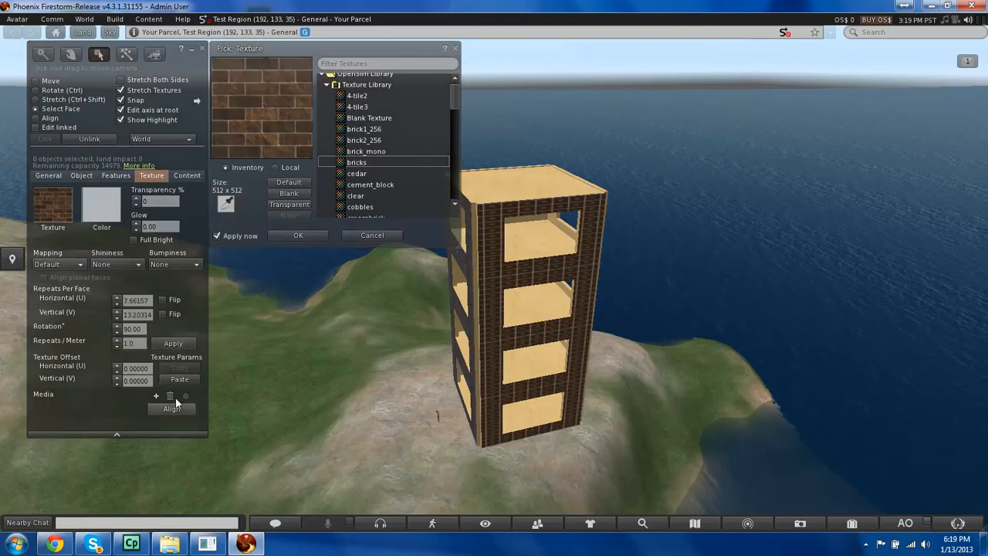
left_click_drag(144, 342, 91, 343)
key("BackSpace")
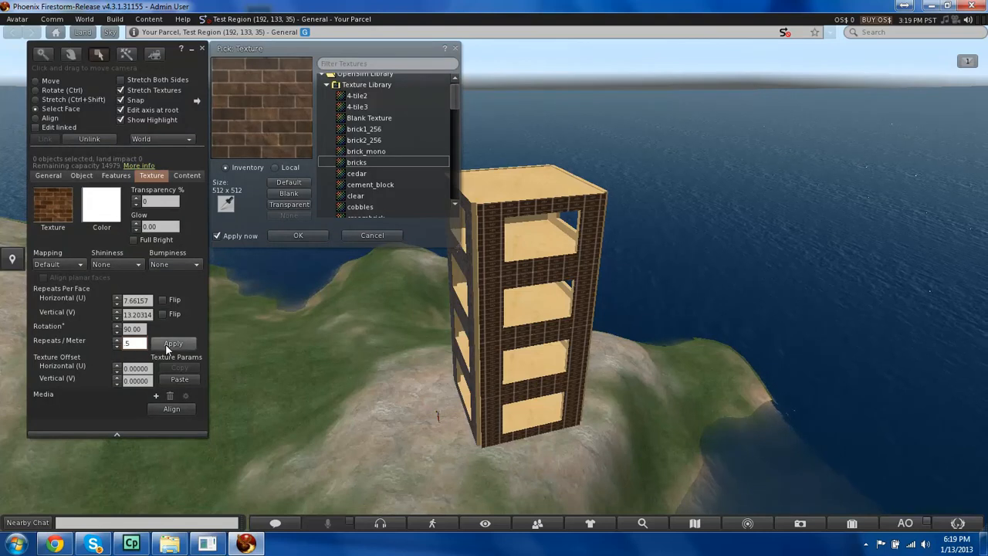
left_click(165, 343)
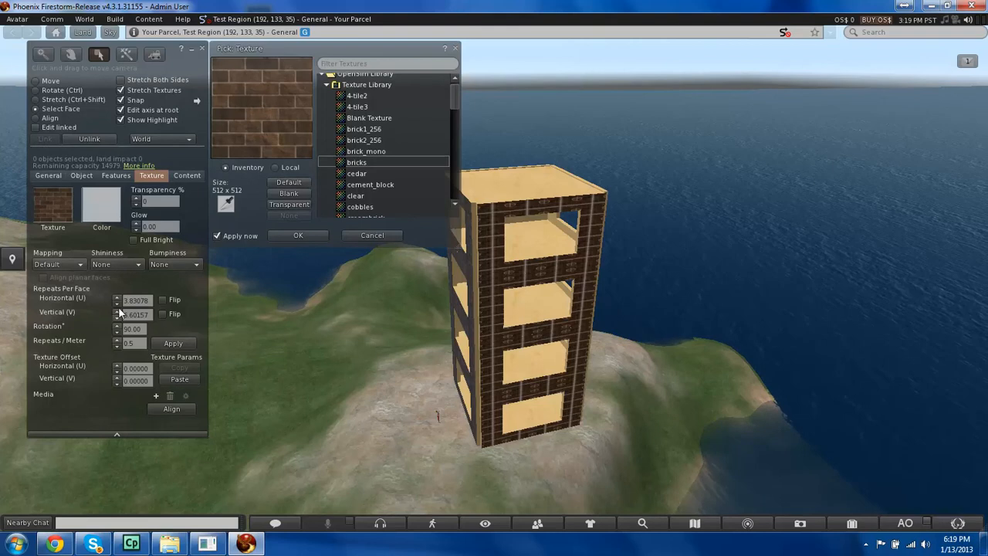
Set the selected brick faces' repeats per face to 4 horizontally and 4 vertically
left_click_drag(151, 301, 123, 315)
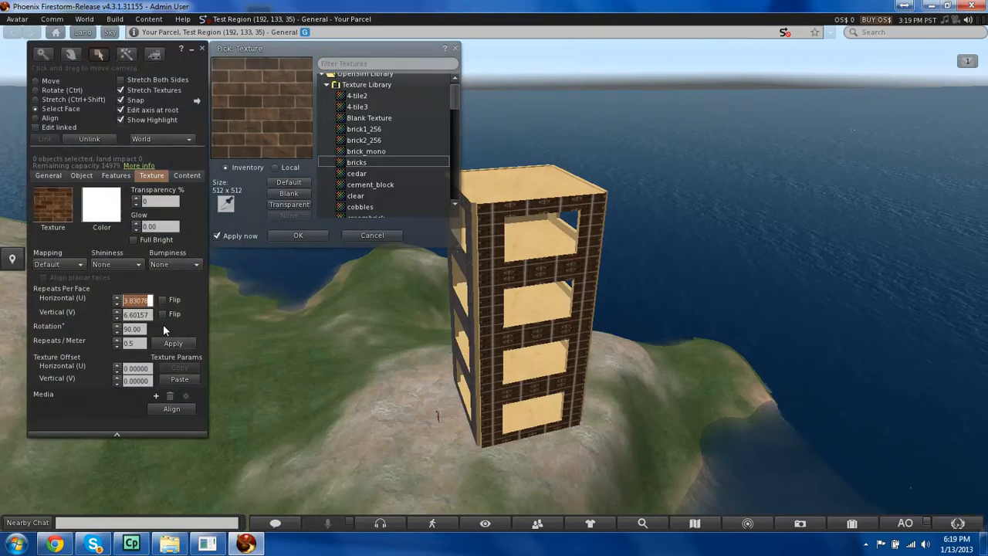
type("4")
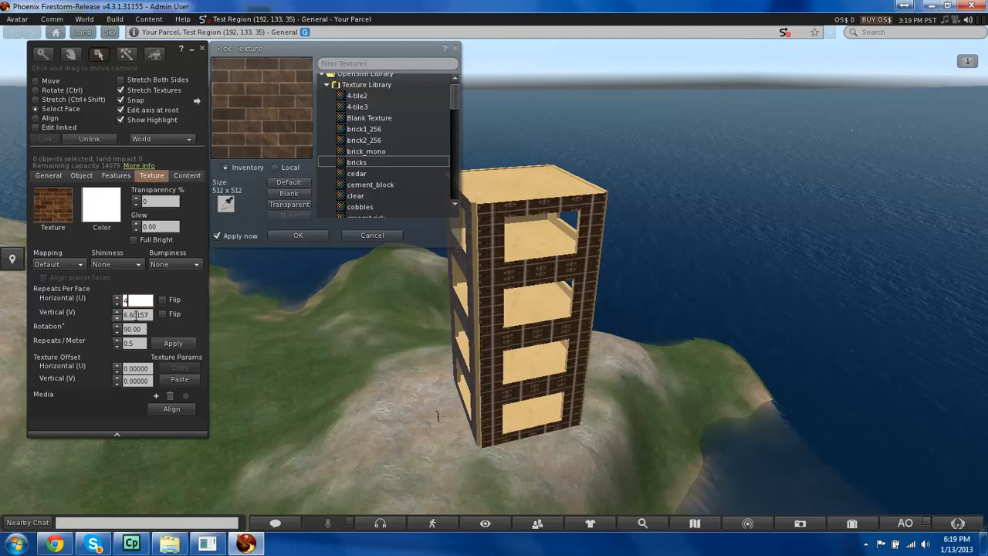
key("Tab")
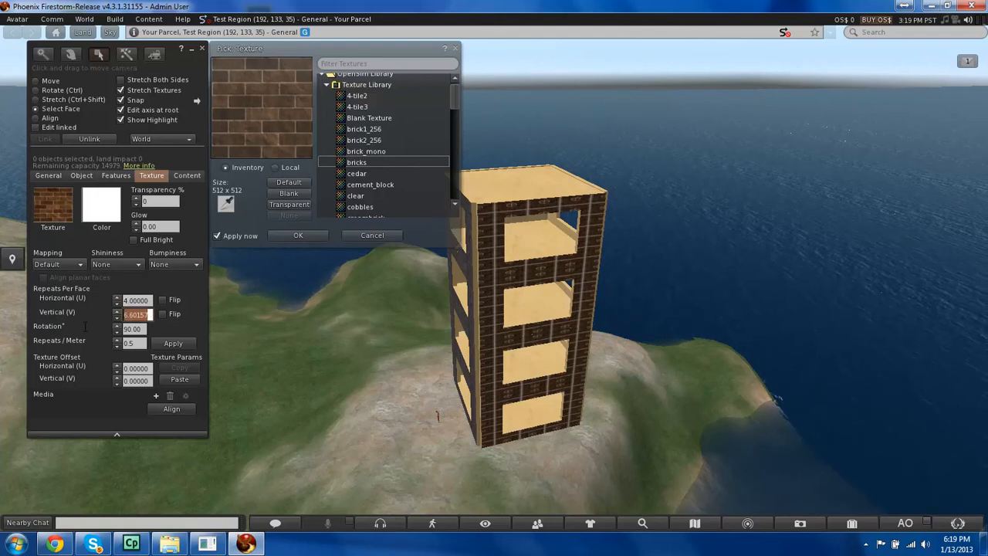
type("4")
key("Return")
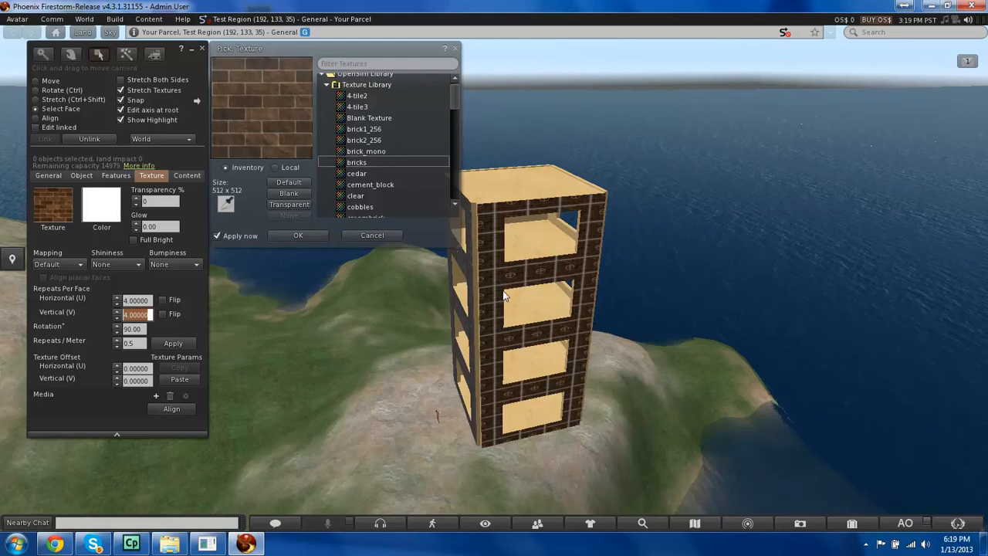
Select the four storeys' outer wall faces on the last untextured side of the tower and apply the bricks texture
left_click_drag(501, 287, 471, 286, "alt")
left_click_drag(364, 280, 454, 280, "ctrl+alt")
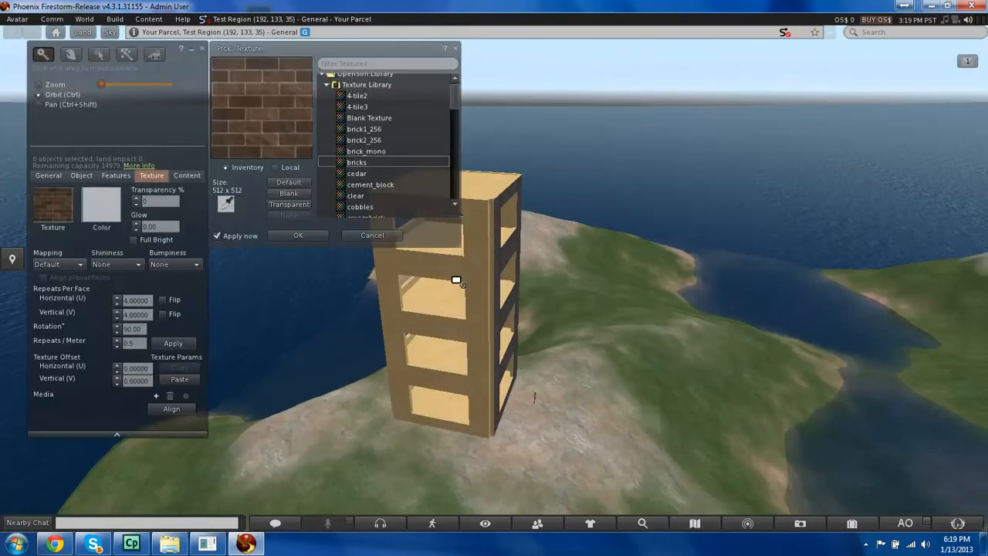
left_click(478, 236)
left_click(477, 305, "shift")
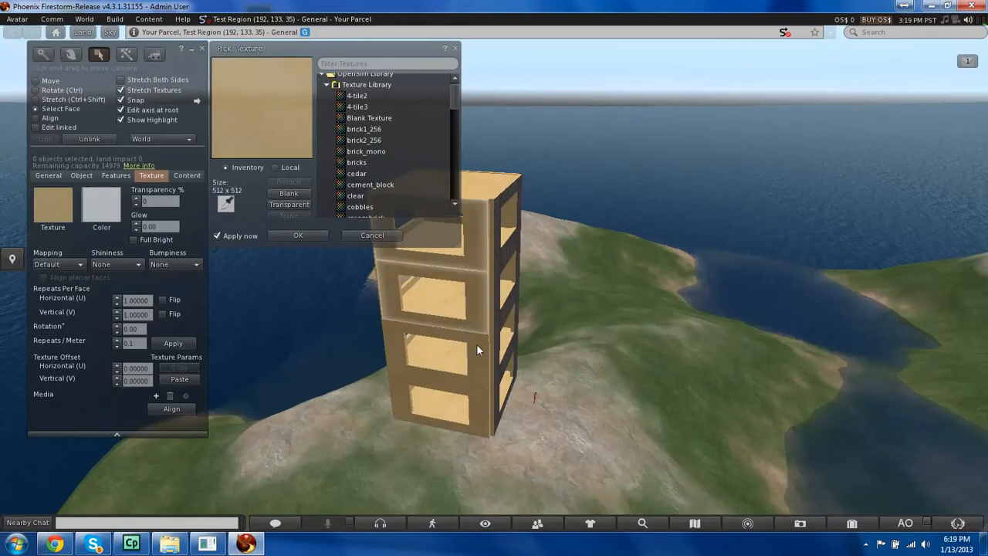
left_click(482, 412, "shift")
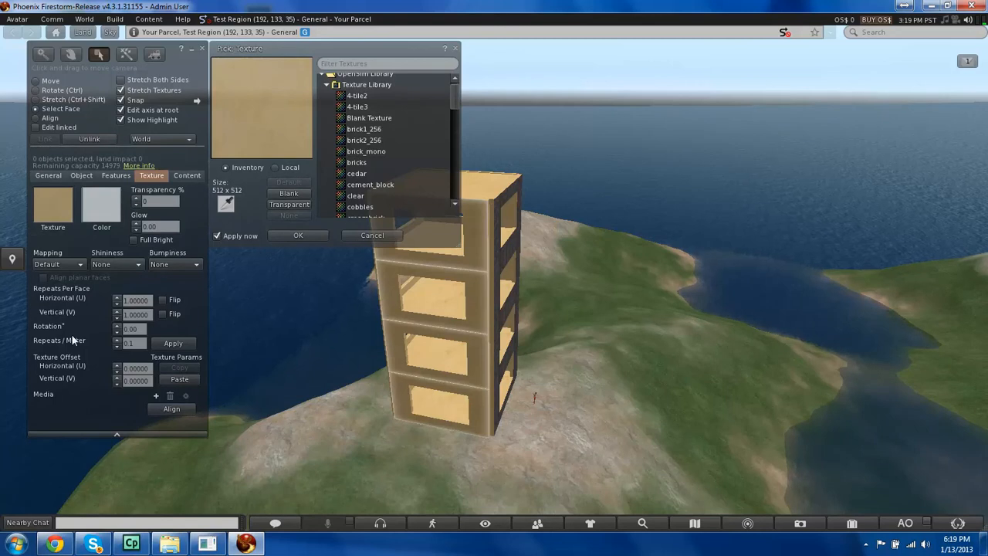
left_click(368, 169)
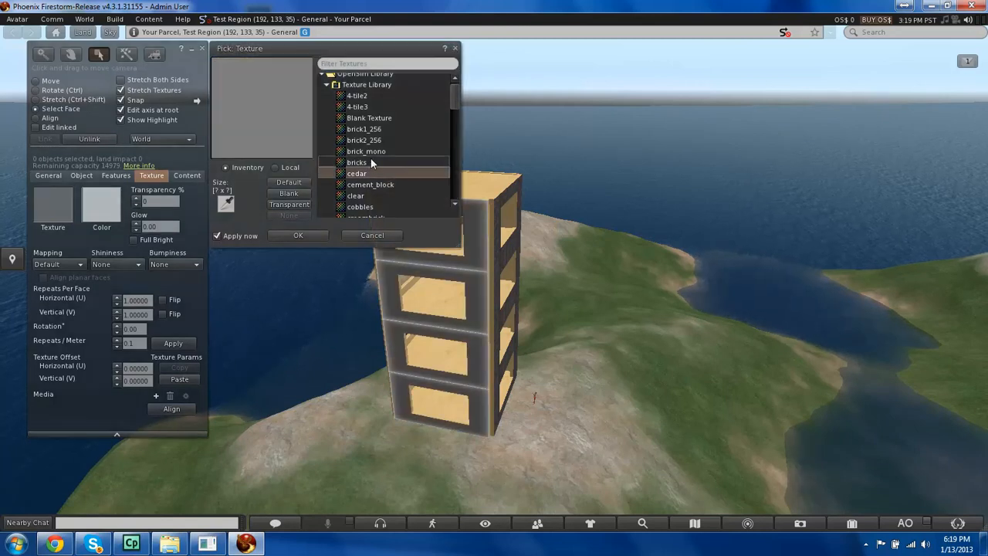
left_click(369, 163)
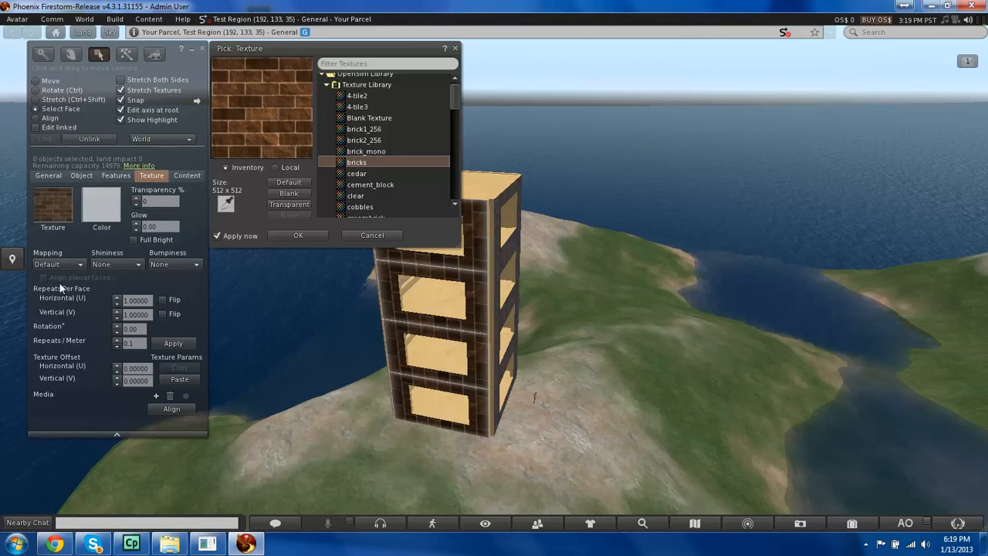
Rotate the brick texture on the selected faces by 90 degrees and set its horizontal and vertical repeats per face to 4
left_click(137, 329)
type("90")
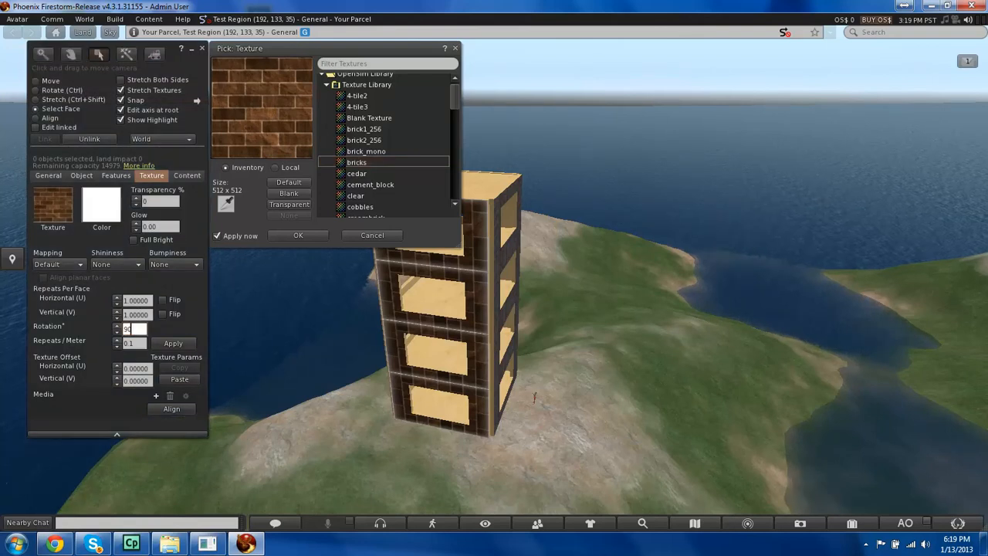
left_click(146, 300)
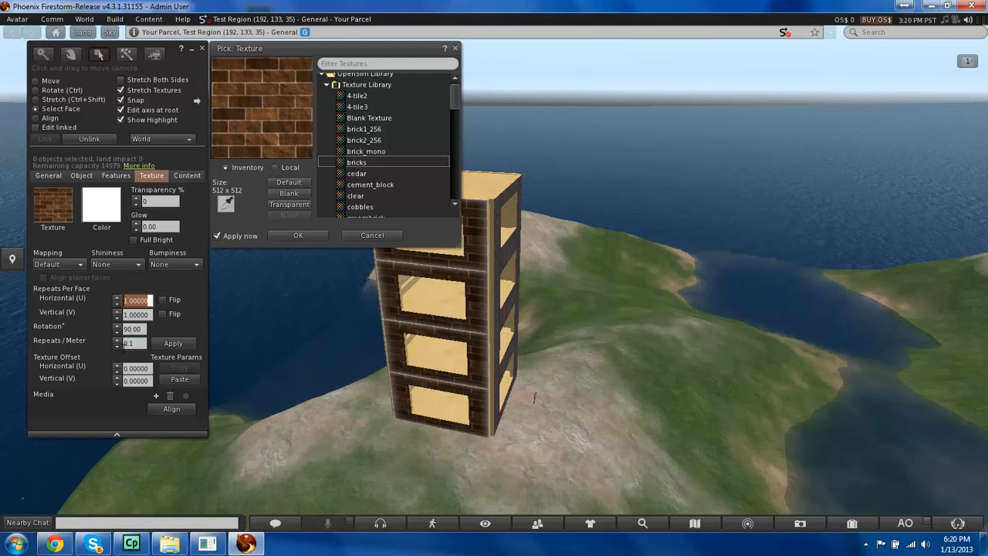
type("44")
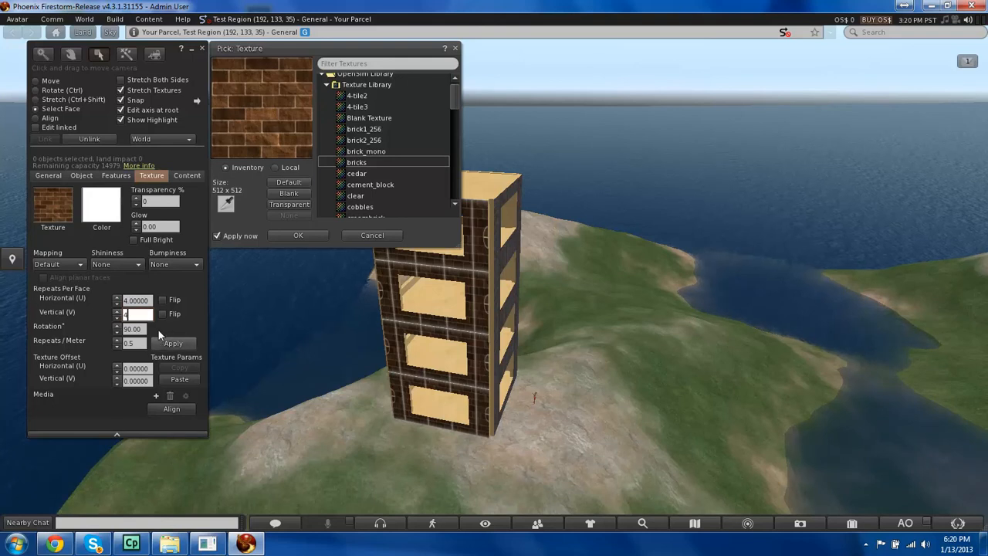
key("Return")
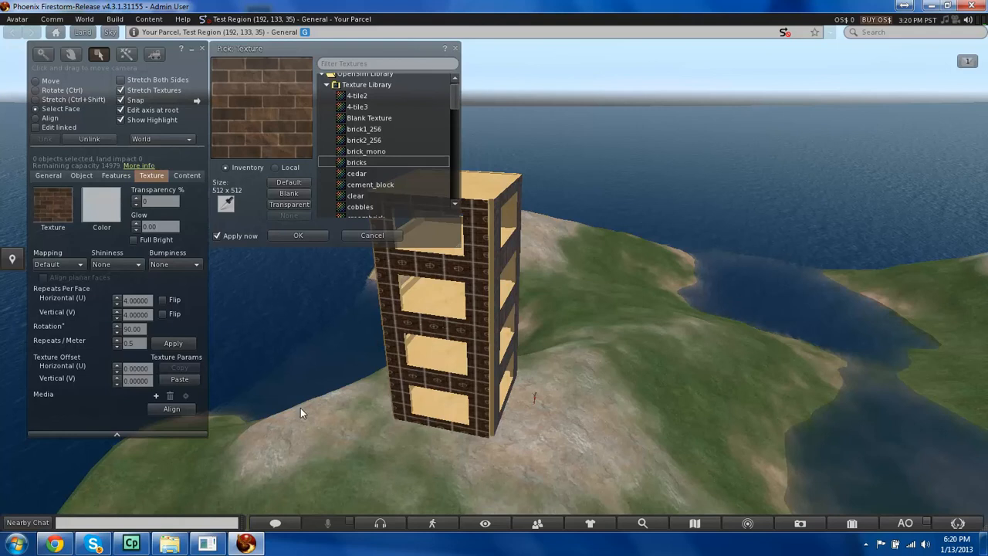
Close the texture picker and create a hemisphere primitive on the tower's roof
left_click_drag(477, 311, 278, 263, "ctrl+alt")
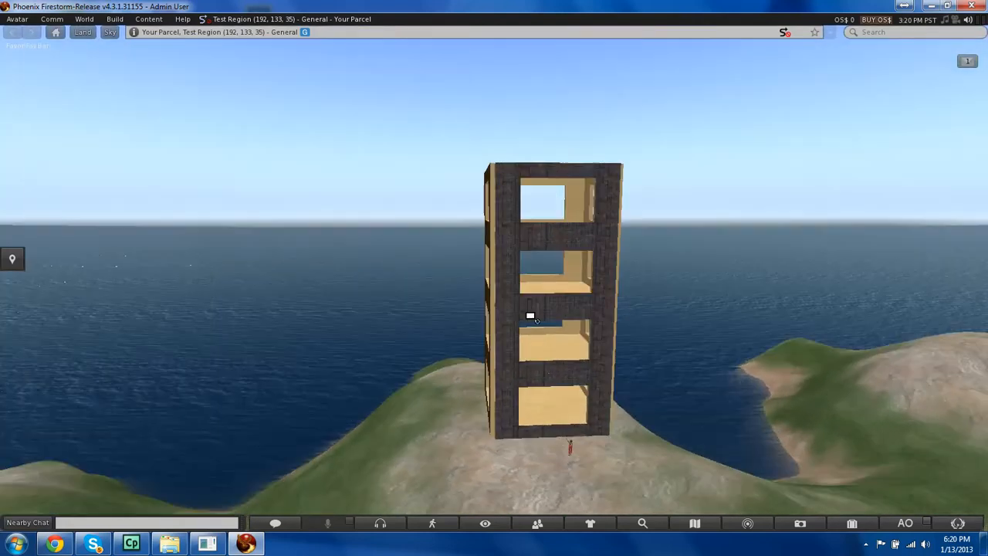
left_click_drag(605, 294, 505, 247, "ctrl+alt")
left_click_drag(495, 207, 499, 300, "ctrl+alt")
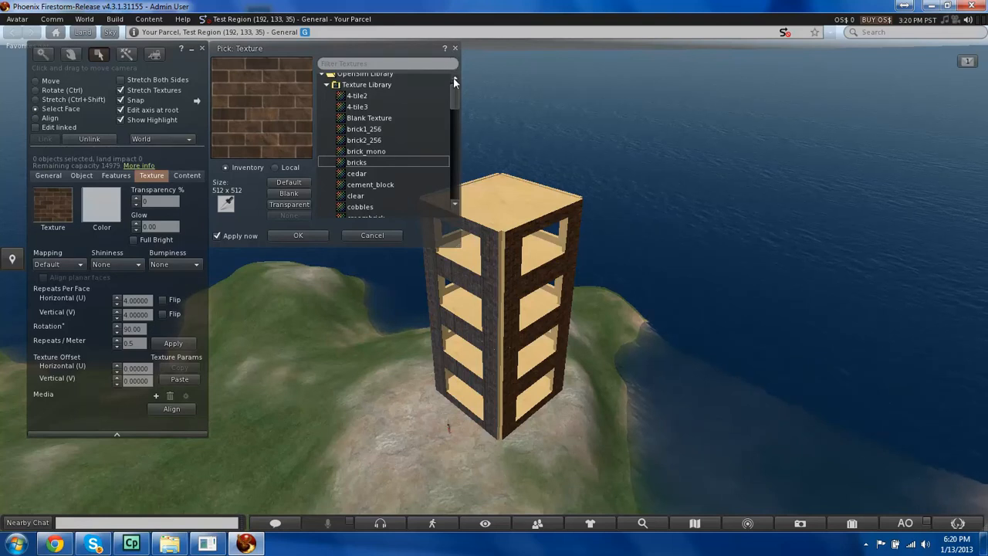
left_click(455, 49)
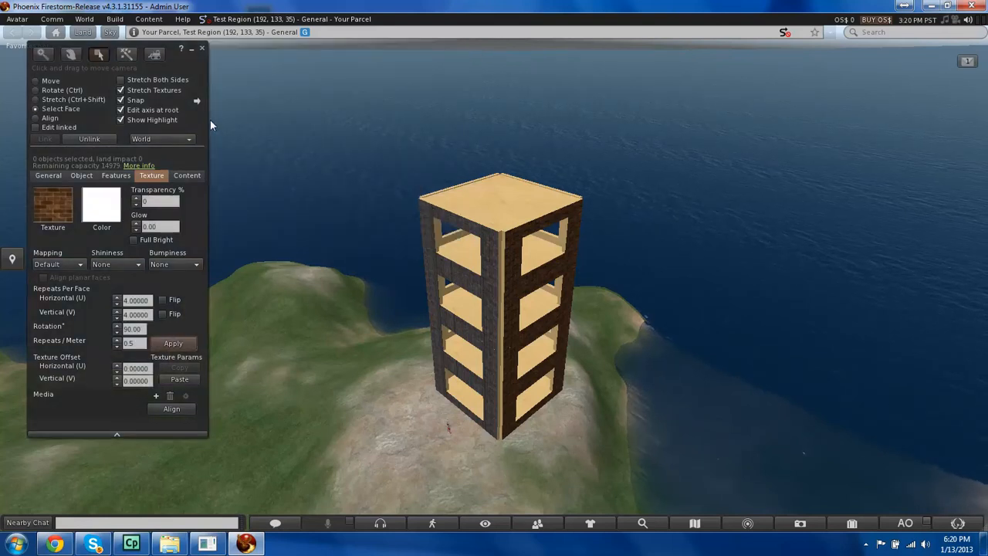
left_click(127, 55)
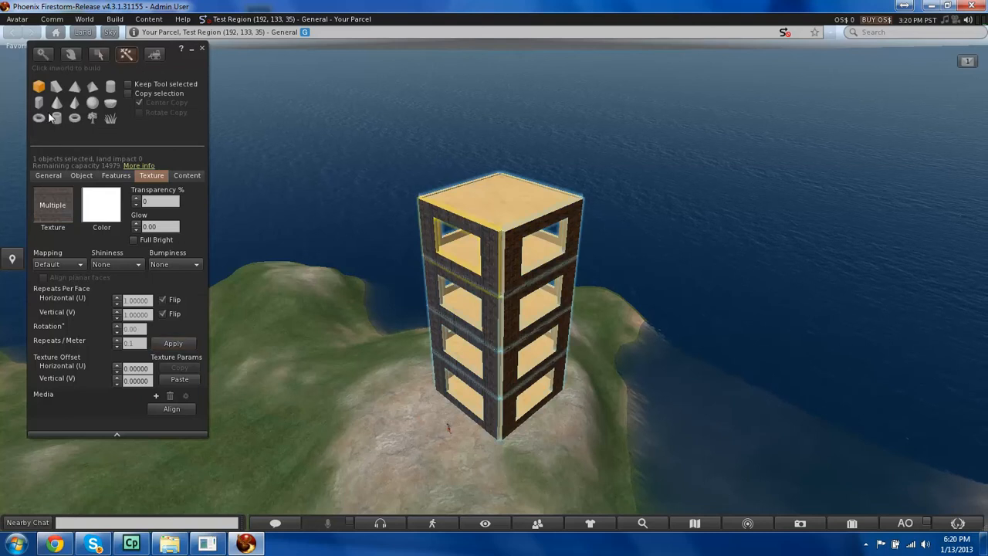
left_click(110, 105)
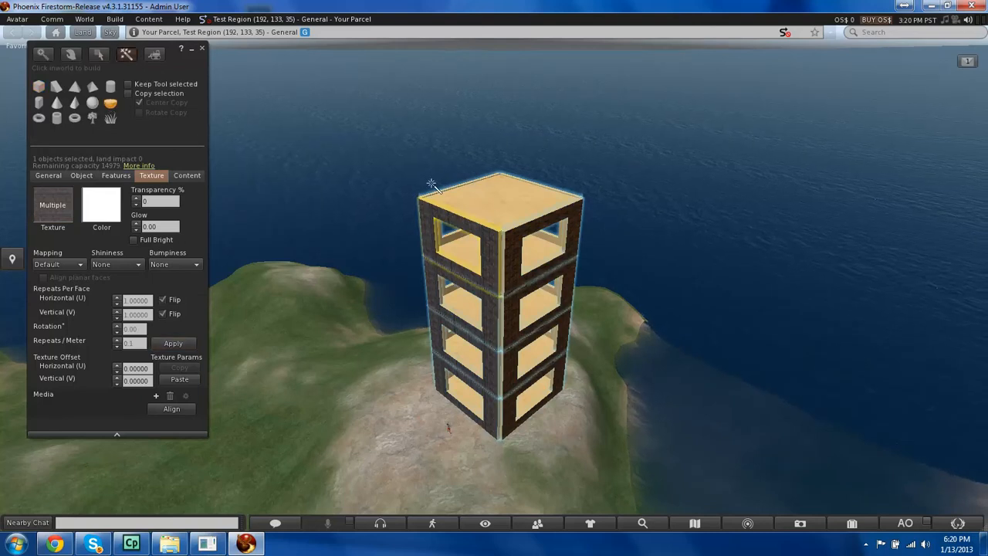
left_click(502, 199)
Stretch the new hemisphere uniformly to turn it into a larger dome above the roof
key("ctrl+alt")
left_click_drag(506, 207, 487, 222, "ctrl+alt")
key("ctrl+shift")
left_click_drag(484, 218, 682, 147, "ctrl+shift")
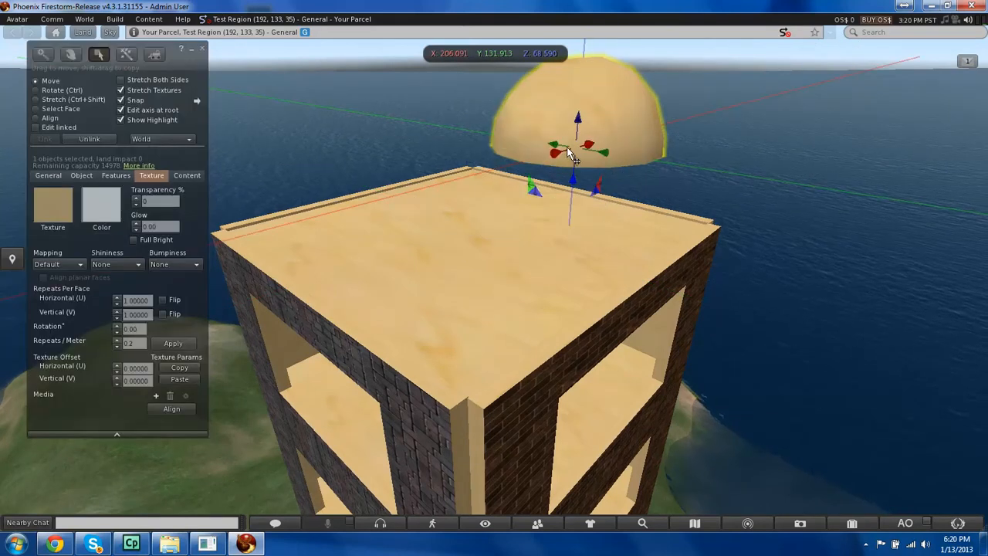
Move the dome horizontally over the middle of the roof, to about X 202.9 and Y 134.2
left_click_drag(555, 153, 476, 187)
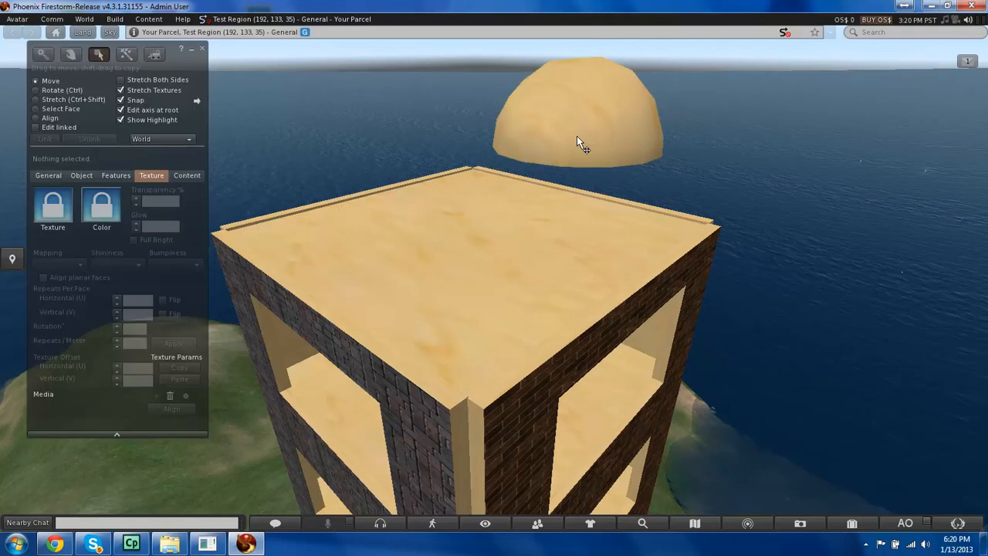
left_click(571, 139)
left_click_drag(558, 154, 460, 207)
key("ctrl")
left_click_drag(486, 143, 488, 247, "ctrl+alt")
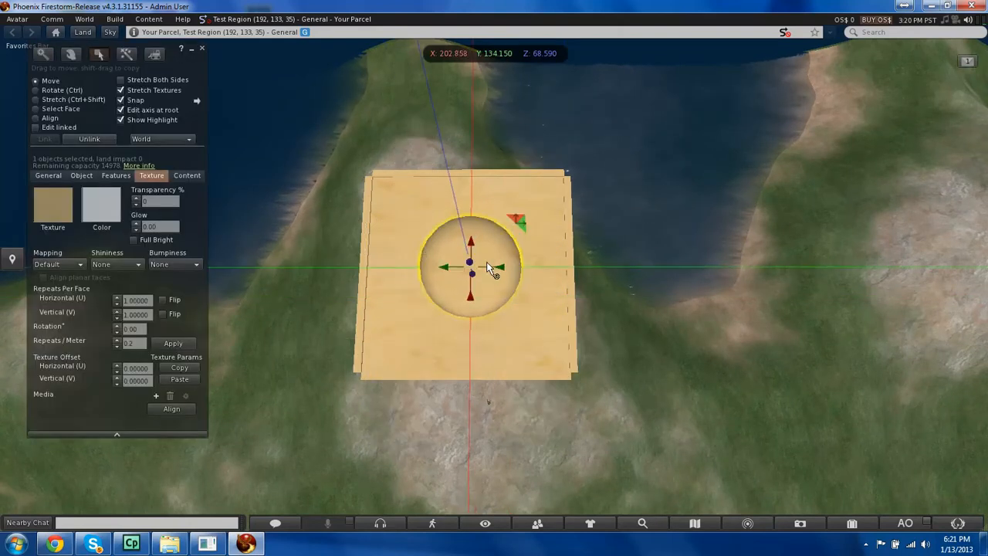
Enlarge the dome uniformly to about 10.5 m on each axis, recentering it over the roof
key("ctrl+shift")
left_click_drag(522, 205, 602, 103)
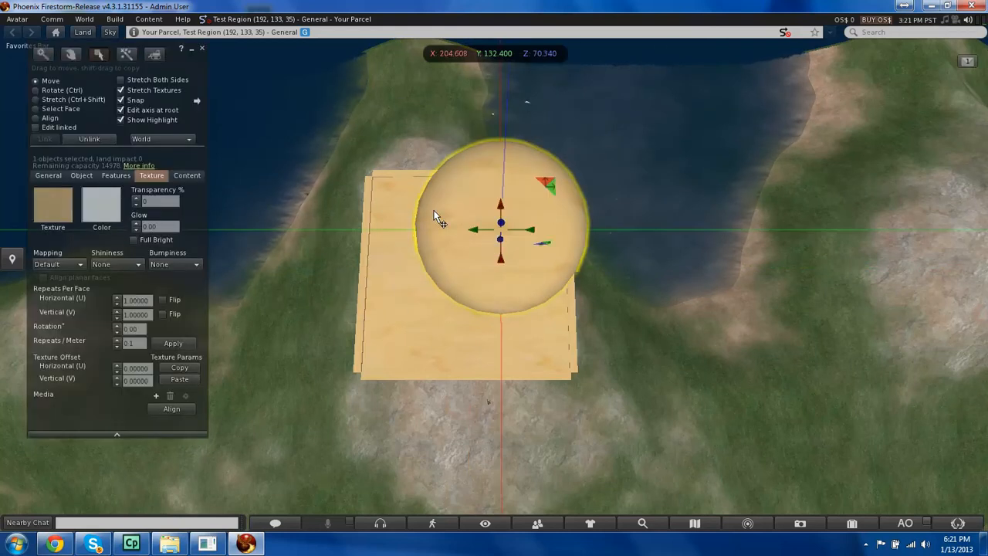
left_click_drag(444, 235, 443, 285)
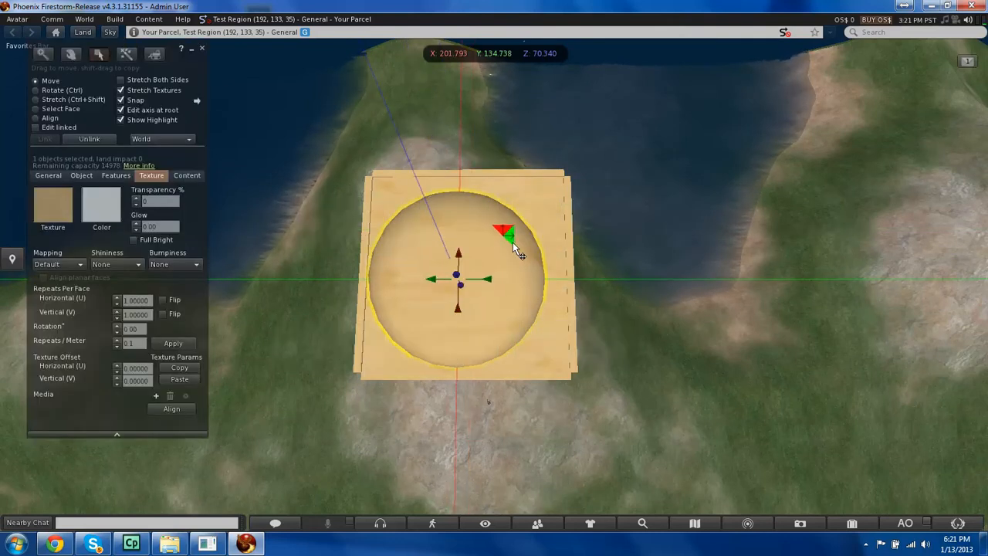
key("ctrl+shift")
mouse_move(554, 160)
left_mouse_down()
mouse_move(582, 129)
mouse_move(564, 157)
left_mouse_up()
Shift the dome along the X axis to about X 203.7 so it sits centered over the roof
left_click_drag(487, 295, 332, 100, "ctrl+alt")
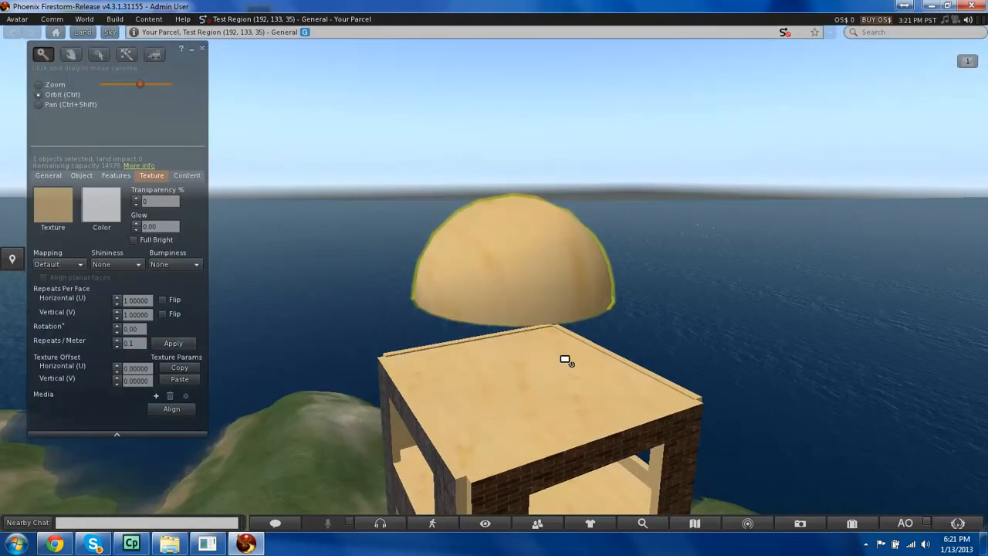
left_click_drag(556, 291, 263, 455, "ctrl+alt")
left_click_drag(494, 262, 423, 328, "ctrl+alt")
key("ctrl+alt")
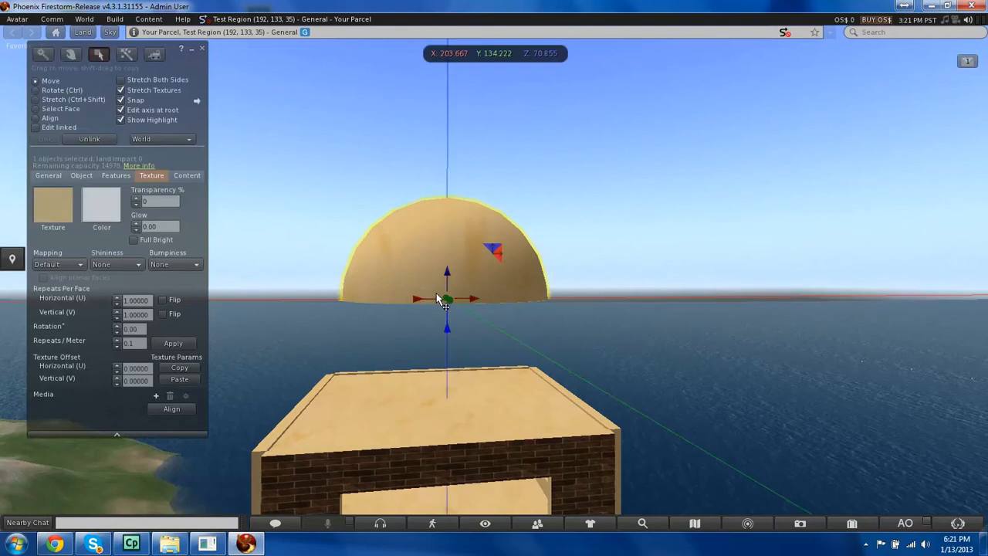
Stretch the dome uniformly from a top-down view so it covers slightly more of the roof
left_click_drag(439, 248, 464, 494, "ctrl+alt")
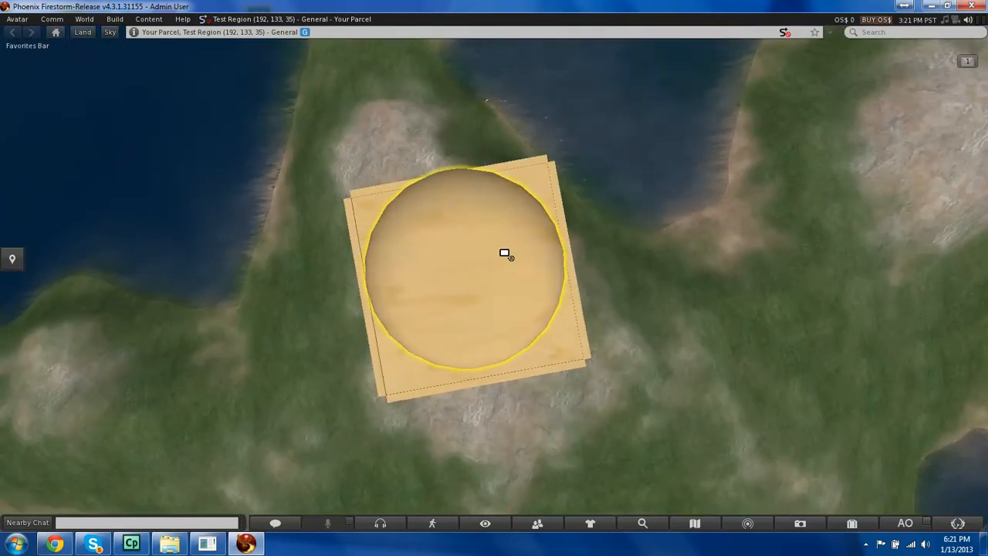
key("ctrl")
key("ctrl+shift")
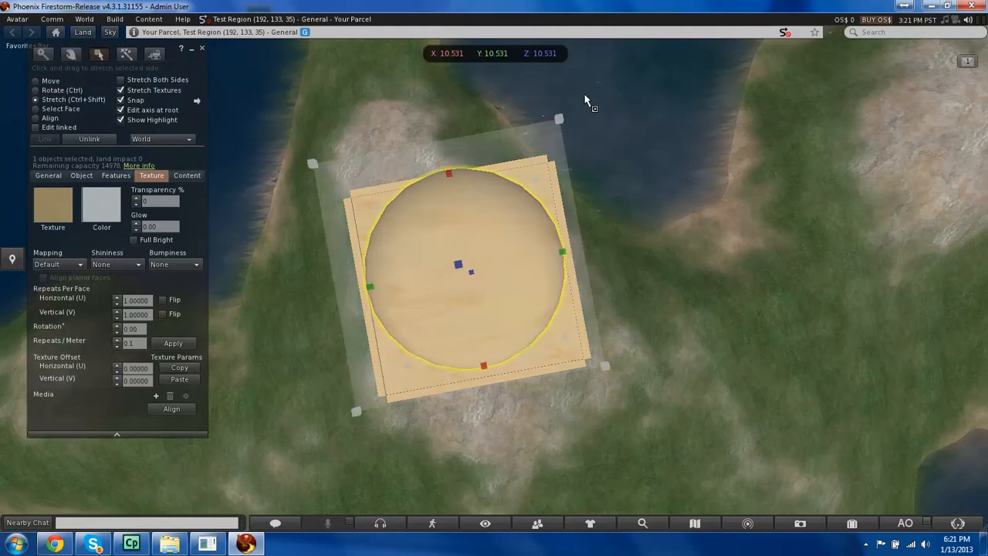
left_click(553, 132)
left_click(486, 249)
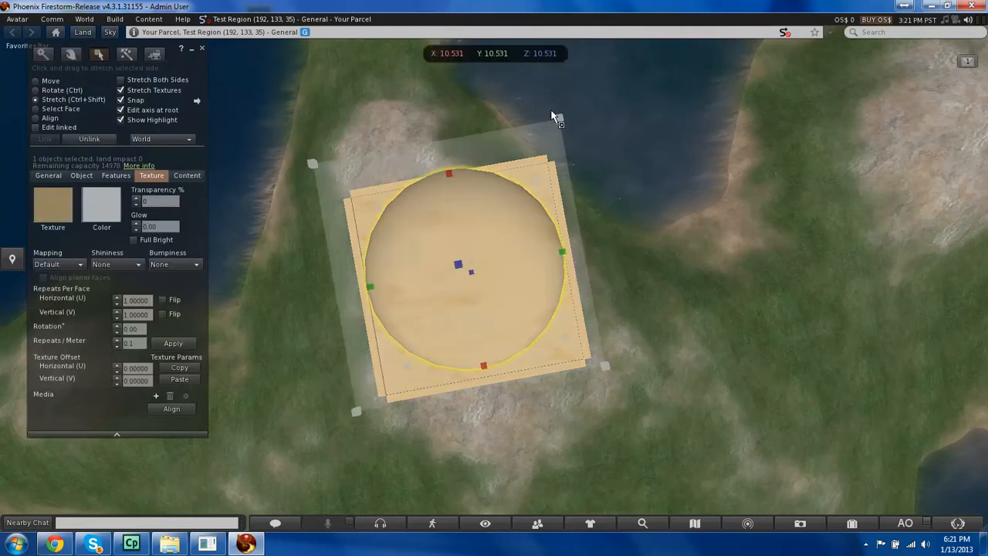
mouse_move(561, 120)
left_mouse_down("ctrl+shift")
mouse_move(599, 69)
mouse_move(577, 110)
left_mouse_up("ctrl+shift")
Lower the dome toward the tower roof and shift it horizontally over the roof
key("ctrl+alt")
left_click_drag(523, 236, 478, 116, "ctrl+alt")
left_click_drag(495, 416, 494, 278, "ctrl+alt")
left_click_drag(417, 322, 401, 525)
left_click_drag(509, 155, 525, 247, "ctrl+alt")
left_click_drag(497, 285, 537, 282)
Enlarge the dome uniformly to about 13.8 m and seat it on the roof at about X 203.2, Y 134.8, Z 65.7
key("ctrl+shift")
left_click_drag(672, 135, 758, 49)
left_click_drag(512, 265, 492, 257)
left_click_drag(515, 291, 511, 317)
left_click_drag(536, 282, 524, 341)
left_click_drag(510, 468, 433, 398, "ctrl+alt")
left_click_drag(561, 237, 556, 250)
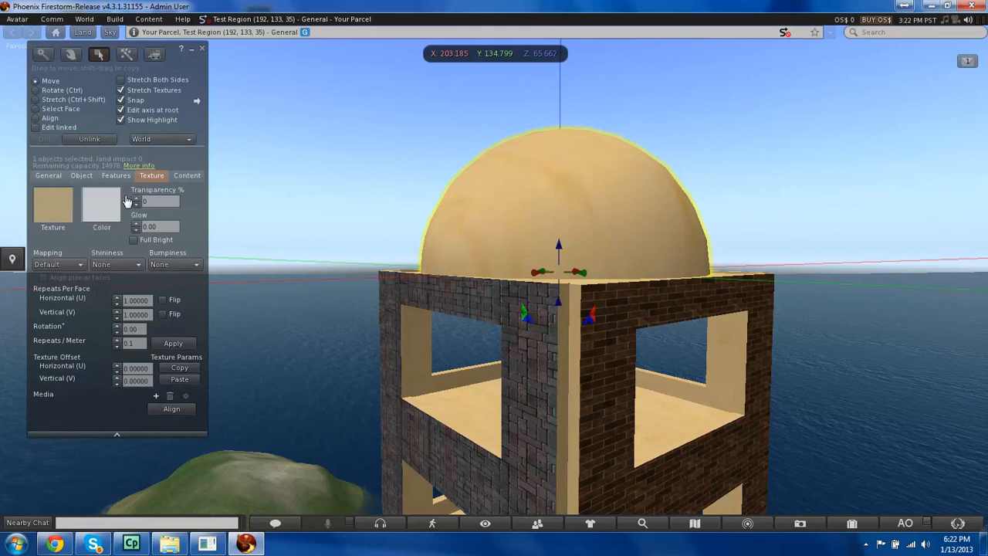
Apply the water1 texture from the OpenSim Texture Library to the dome
left_click(73, 207)
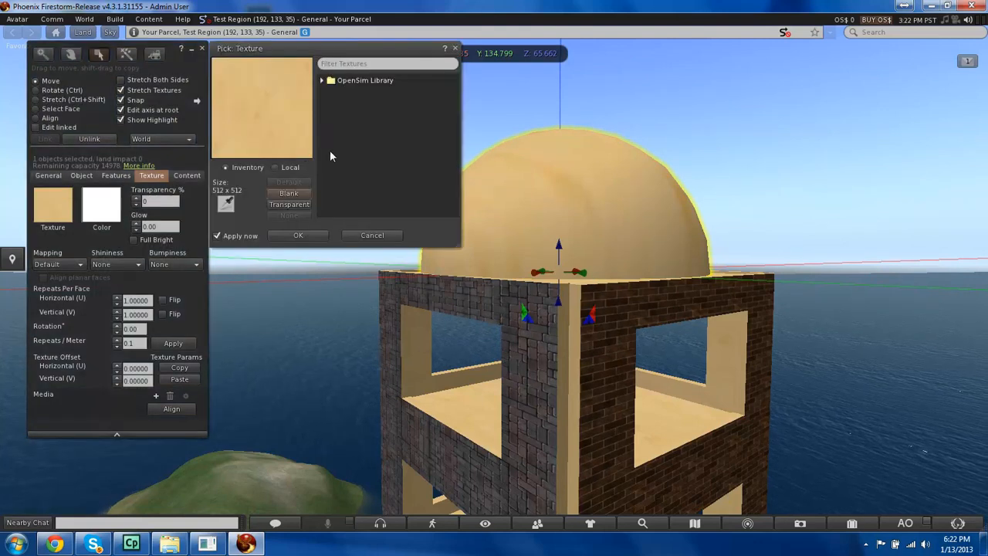
double_click(330, 80)
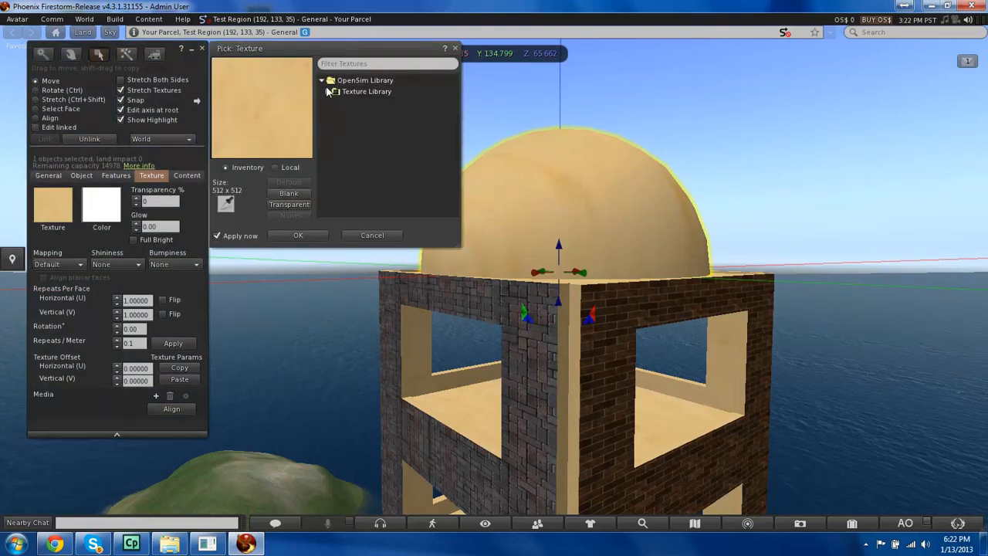
double_click(331, 92)
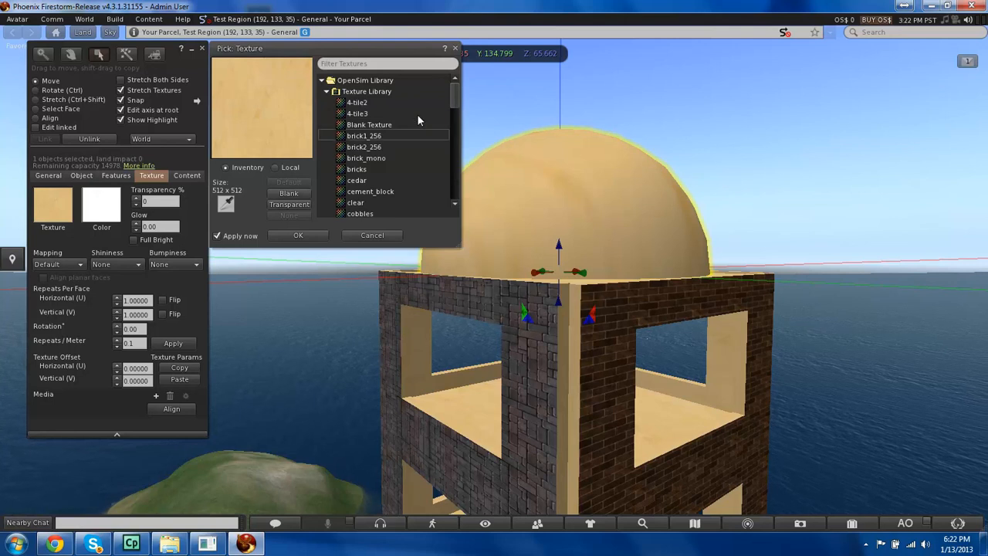
left_click_drag(455, 103, 453, 205)
left_click(369, 200)
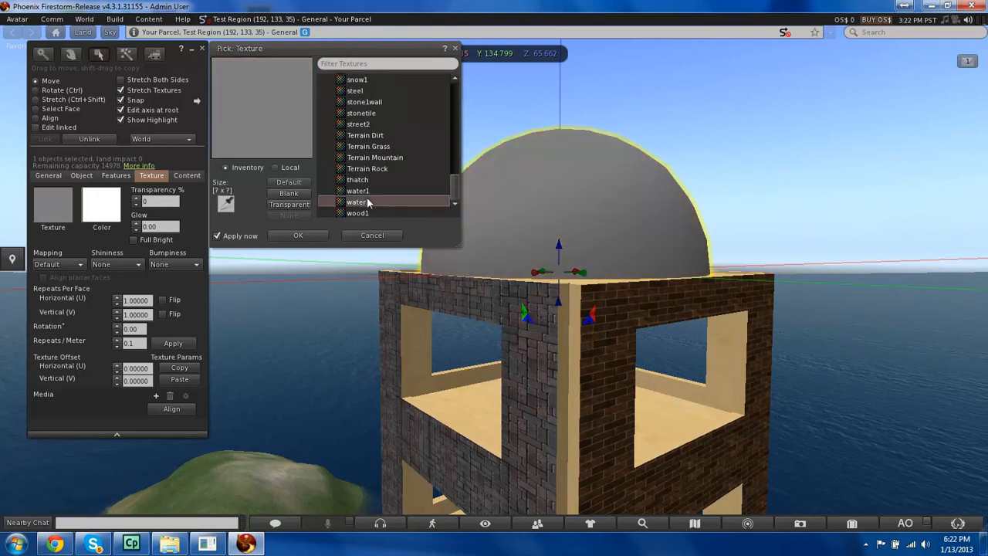
left_click(364, 191)
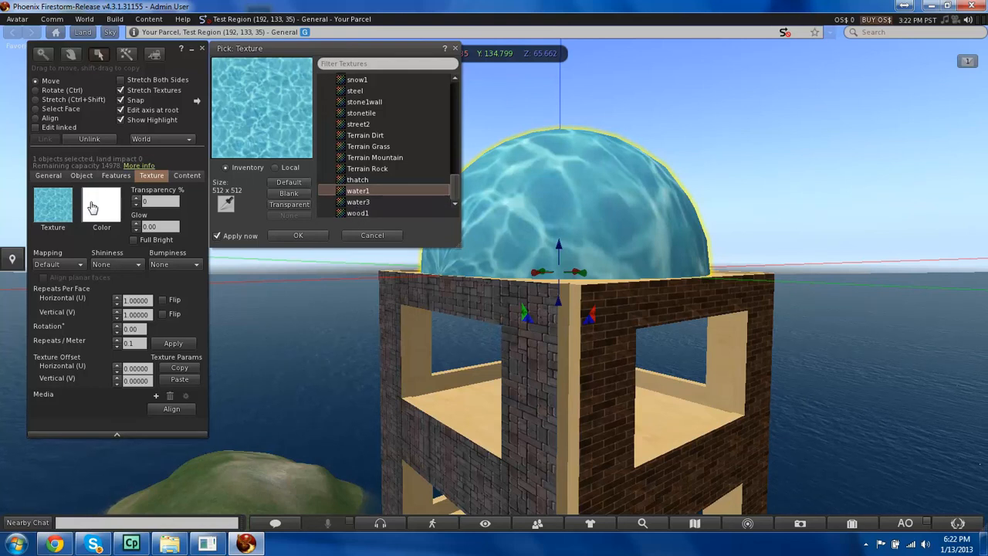
left_click(295, 235)
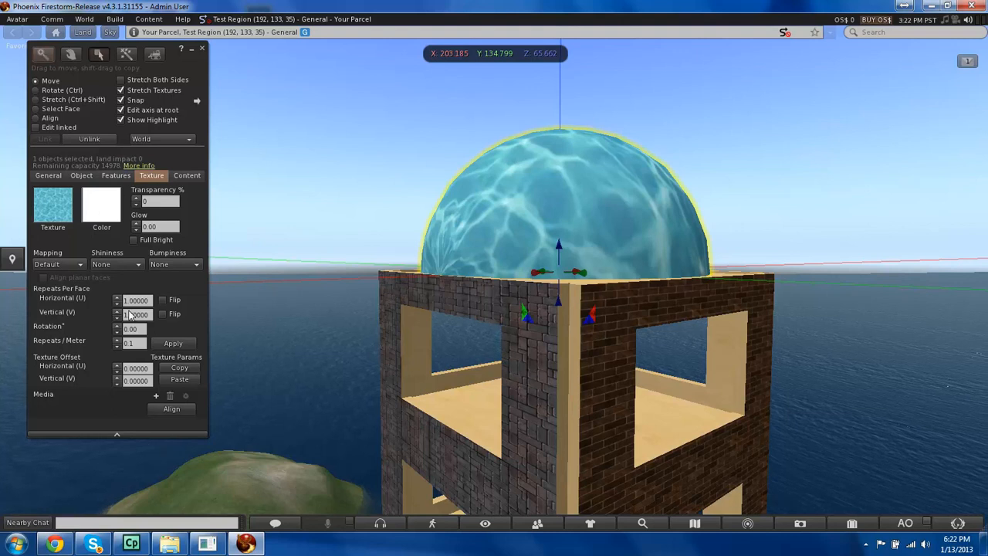
Look through the dome's object settings for a lighting option and try switching its Light feature on and off
left_click(116, 176)
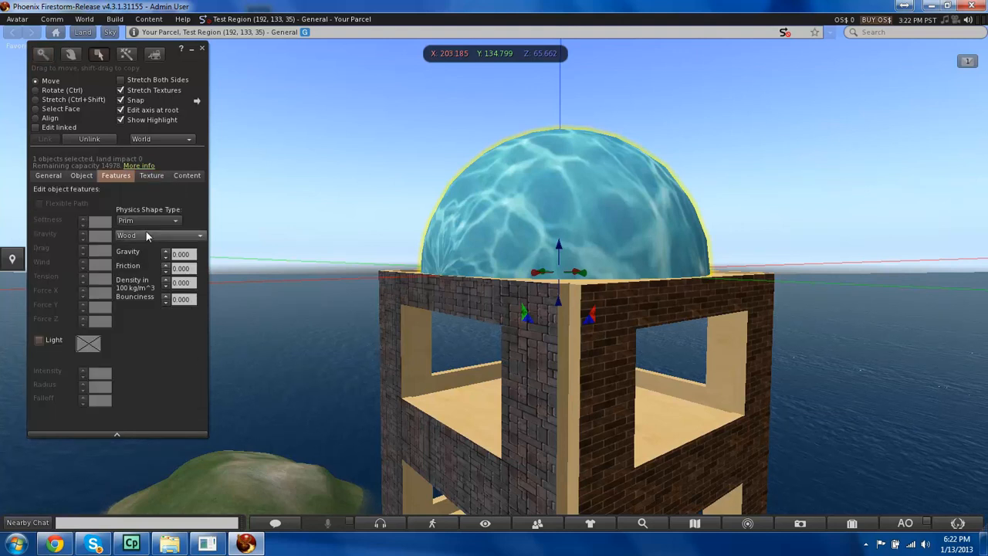
left_click(189, 176)
left_click(152, 176)
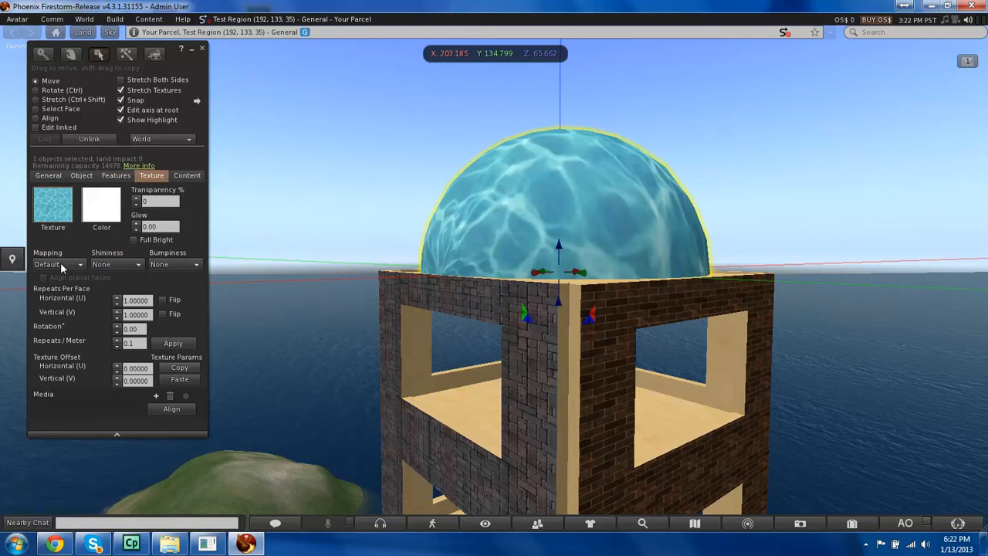
left_click(81, 176)
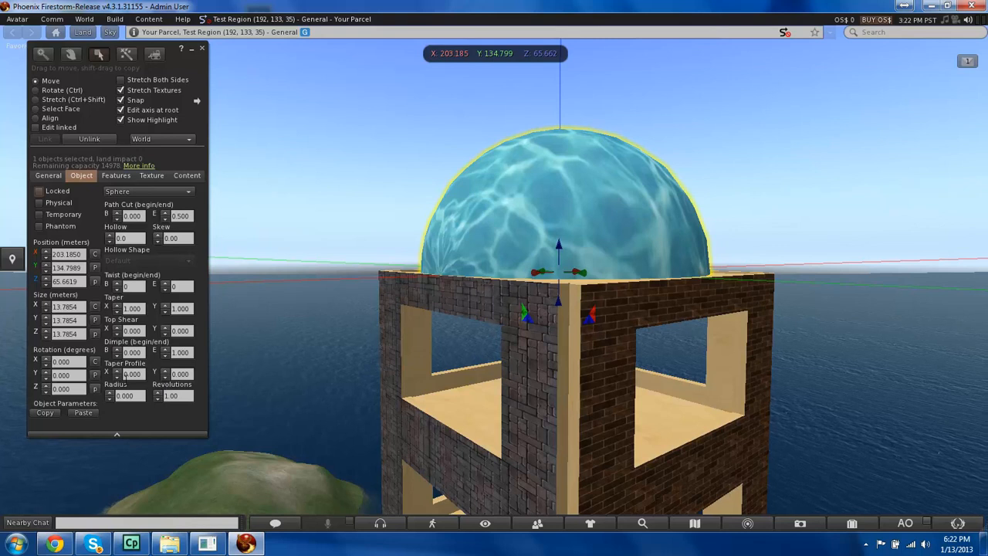
left_click(116, 175)
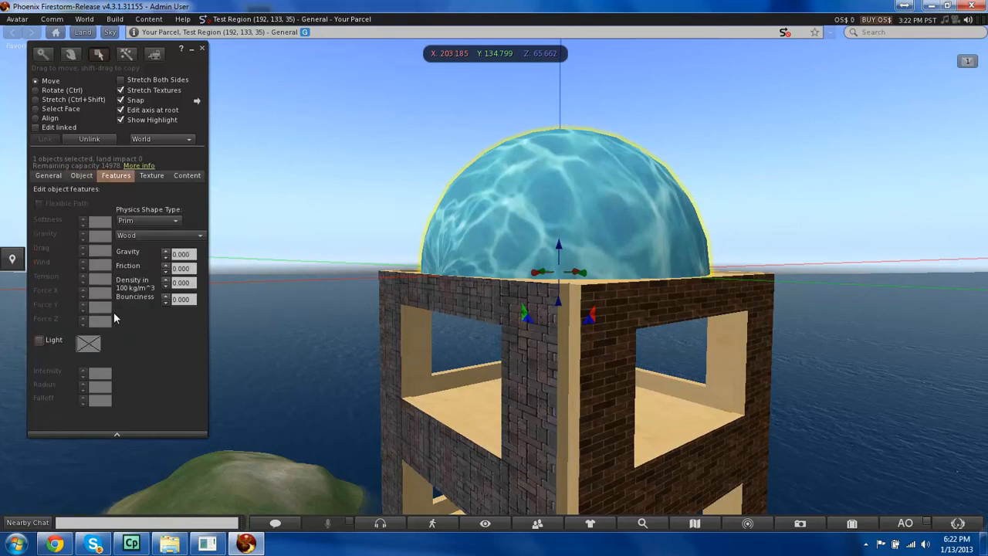
left_click(39, 340)
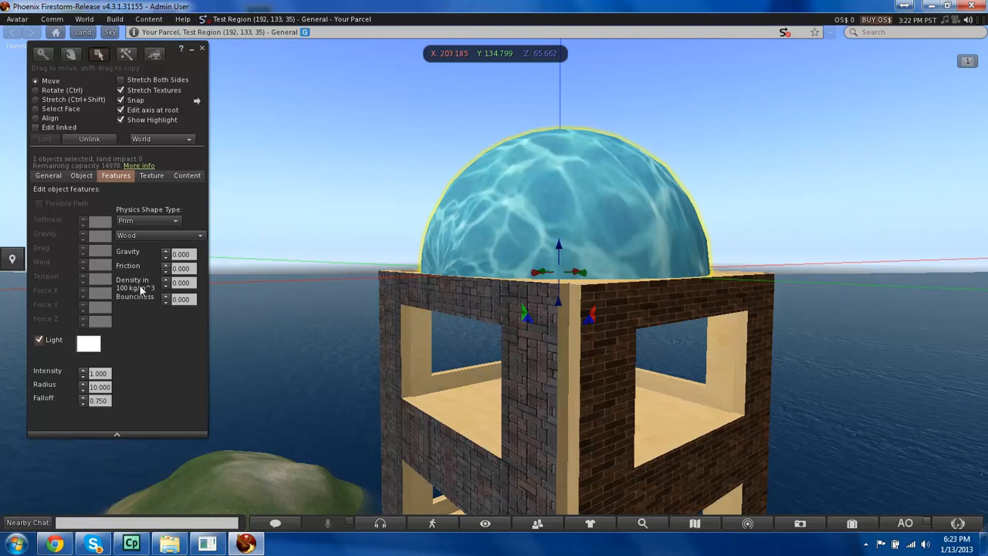
left_click(53, 340)
left_click(48, 176)
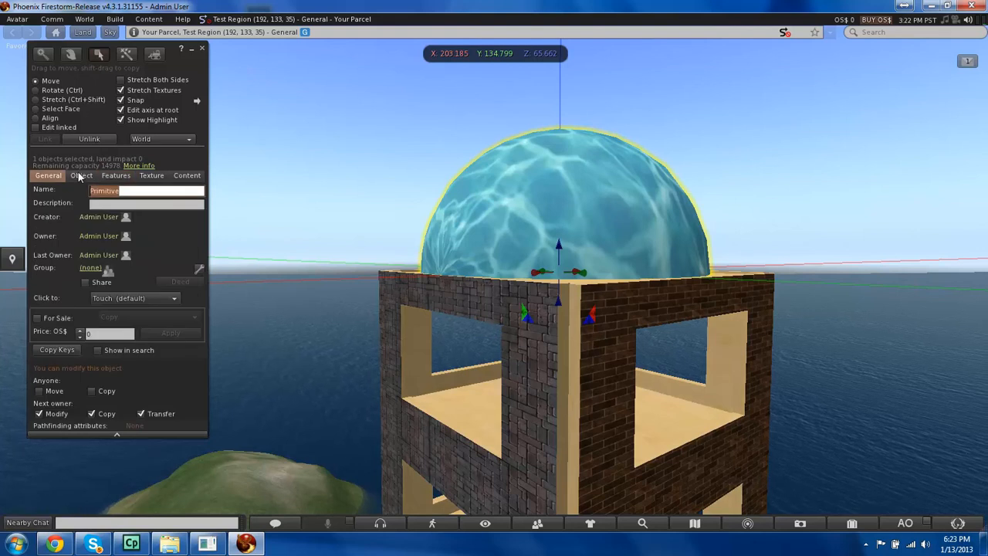
left_click(77, 175)
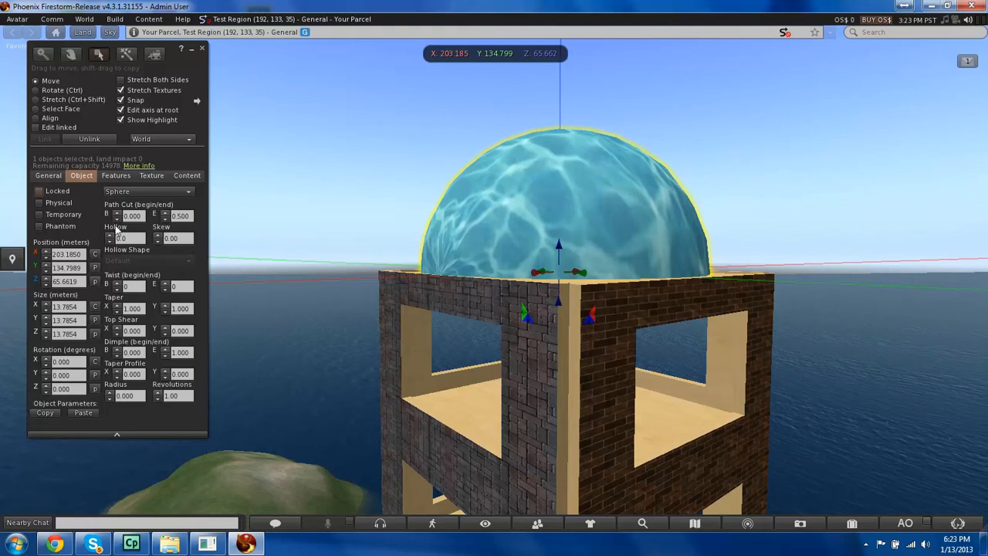
Make the dome full bright and raise its glow to 0.20
left_click(154, 176)
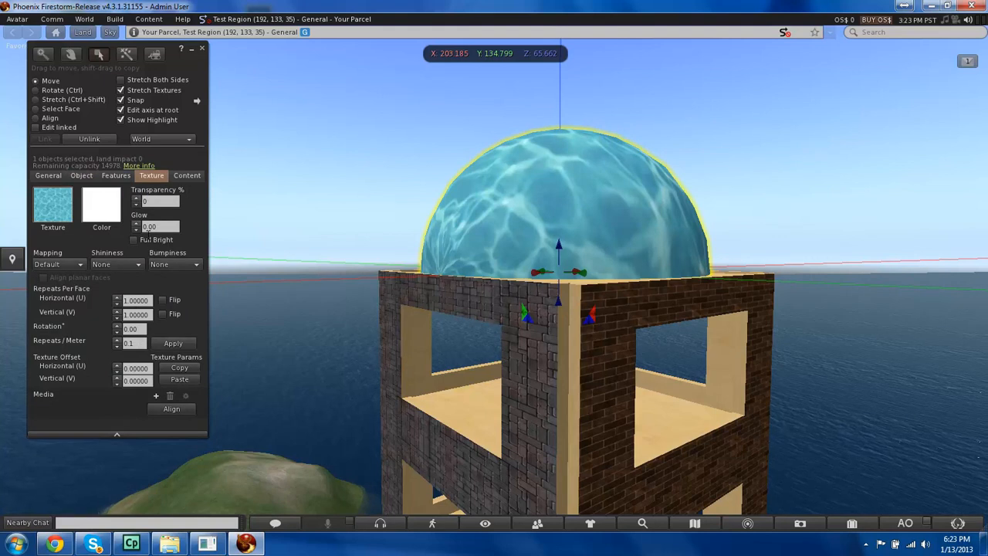
left_click(134, 240)
left_click(136, 223)
left_click(135, 224)
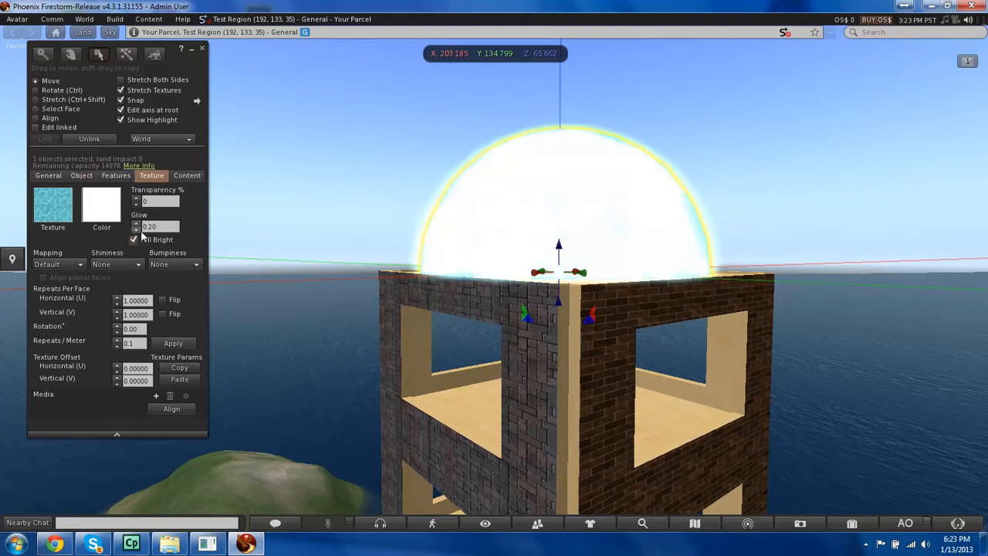
Try lower and higher glow levels on the dome, settling on a glow of 0.05
left_click(150, 226)
left_click(136, 230)
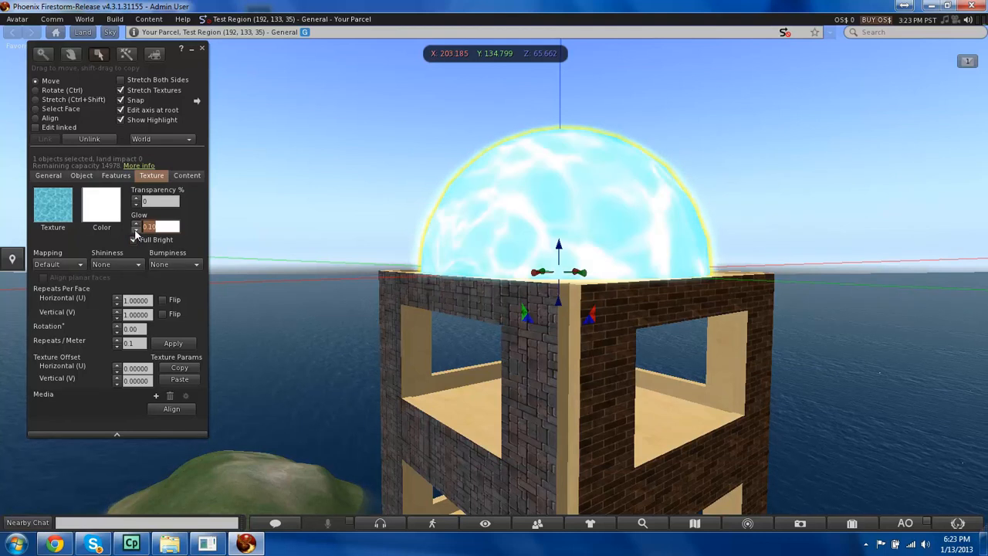
left_click(136, 230)
left_click(136, 223)
left_click(136, 223)
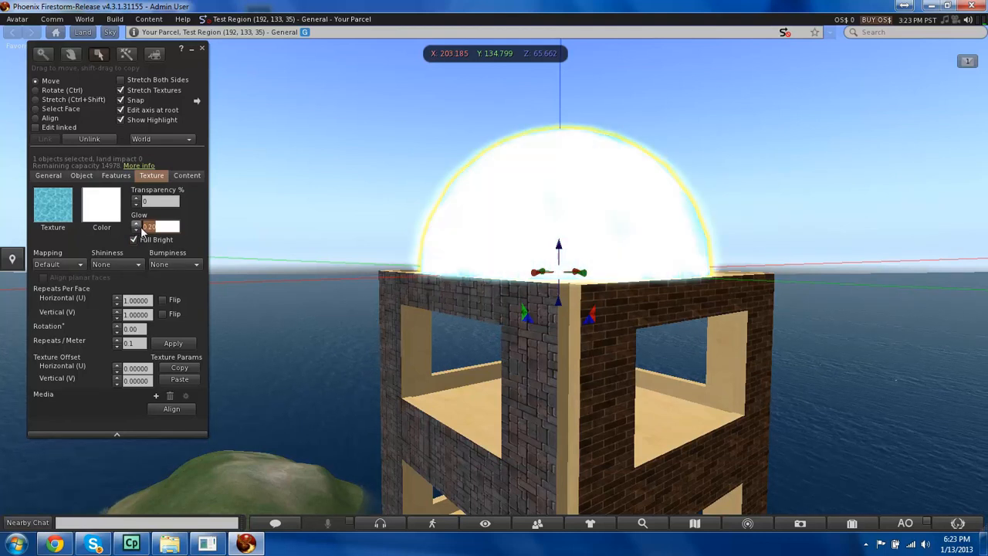
left_click(136, 230)
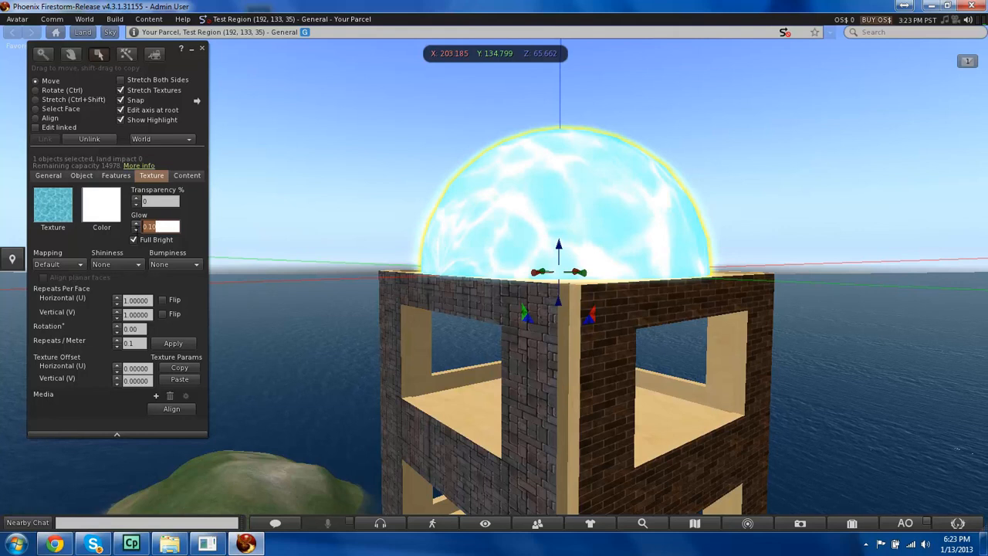
key("BackSpace")
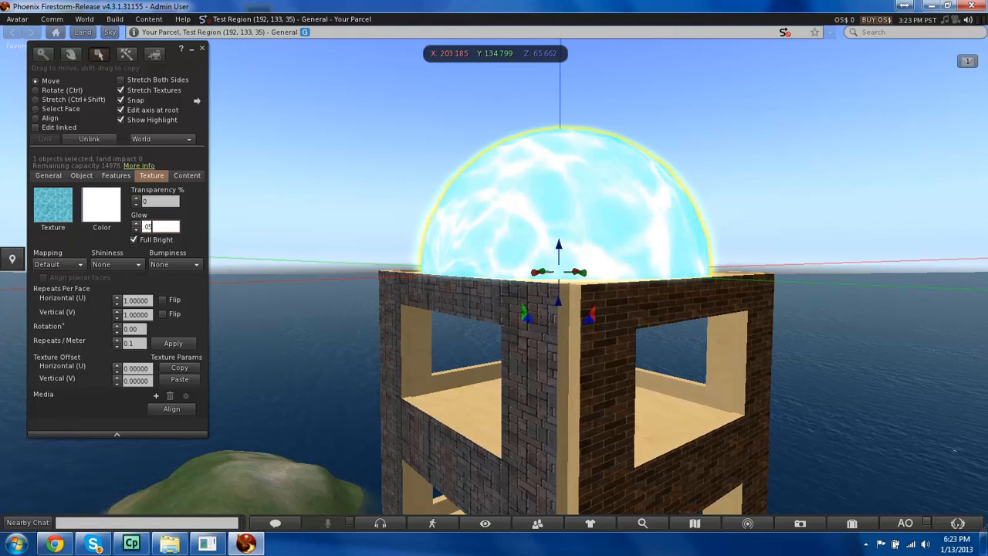
type("0.05")
key("Return")
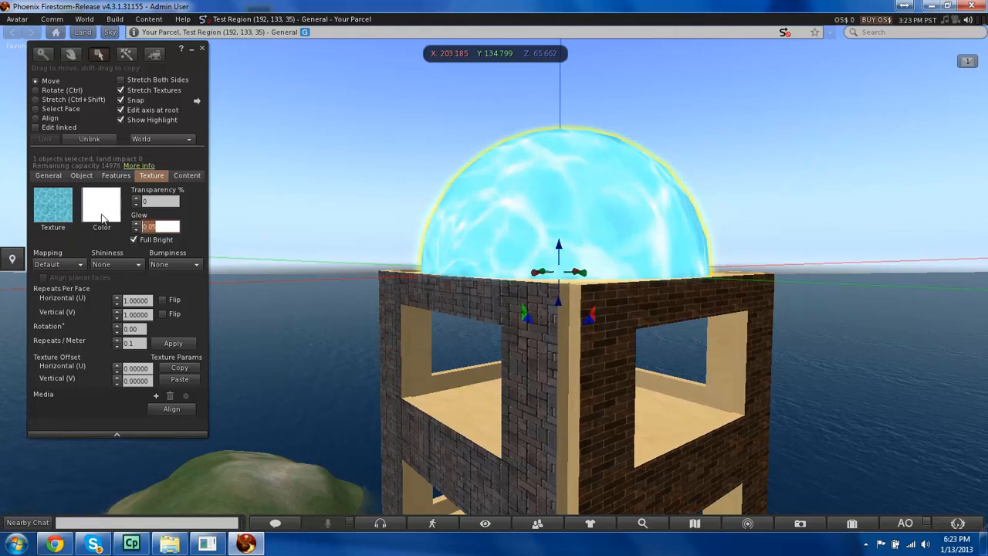
Change the dome's texture to water3 from the texture library
left_click(53, 204)
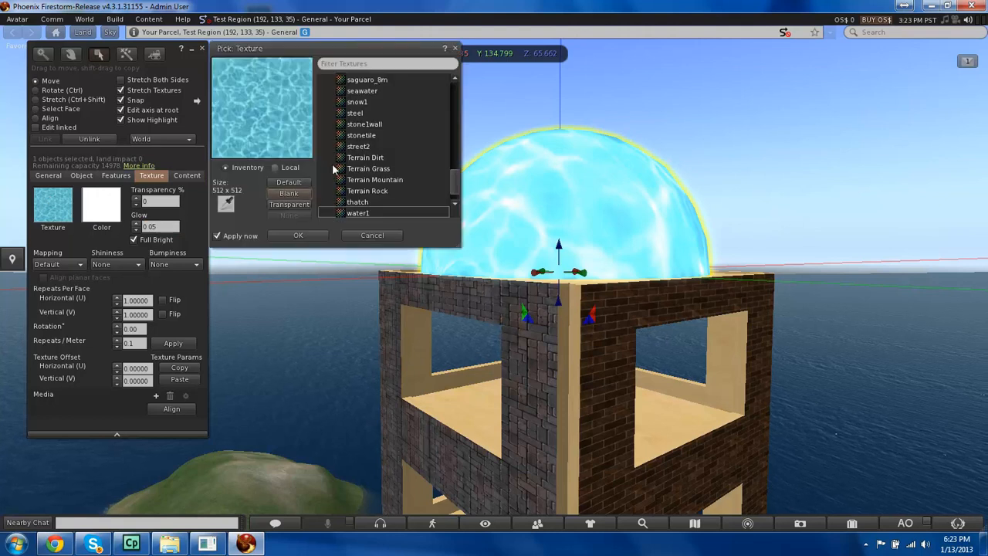
scroll(456, 189, "down", 2)
left_click(386, 201)
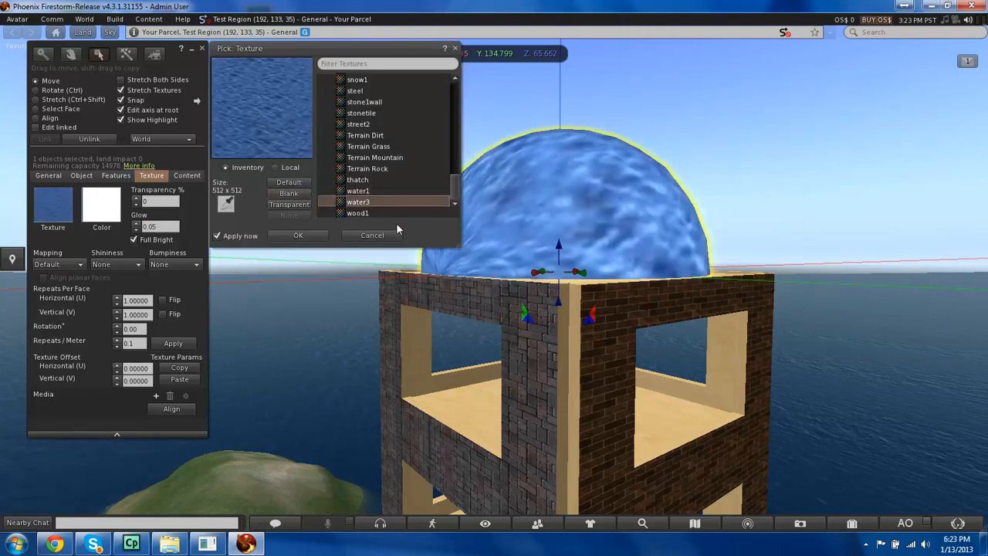
left_click(285, 234)
Try texture densities of 1 and 0.5 repeats per meter on the dome
left_click(116, 340)
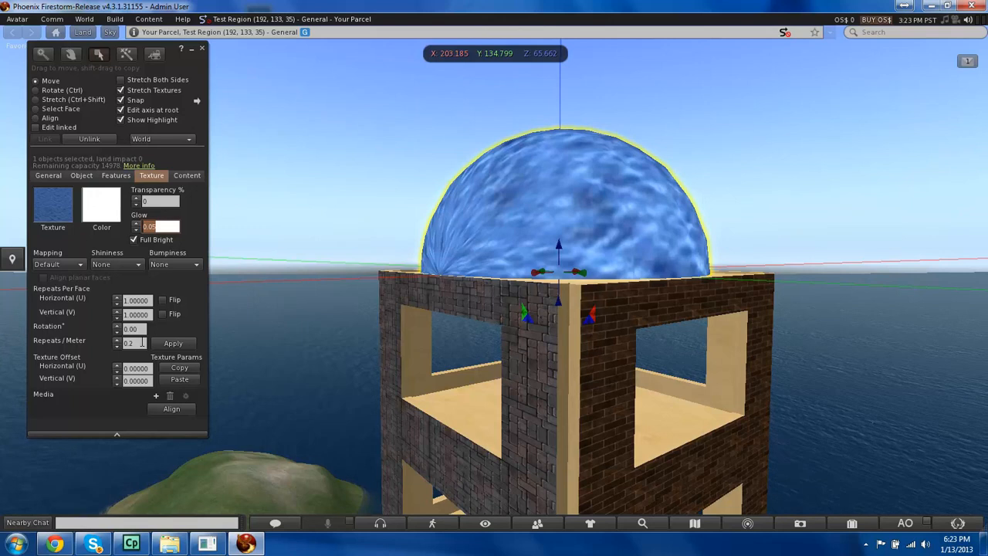
left_click_drag(135, 345, 103, 347)
type("1")
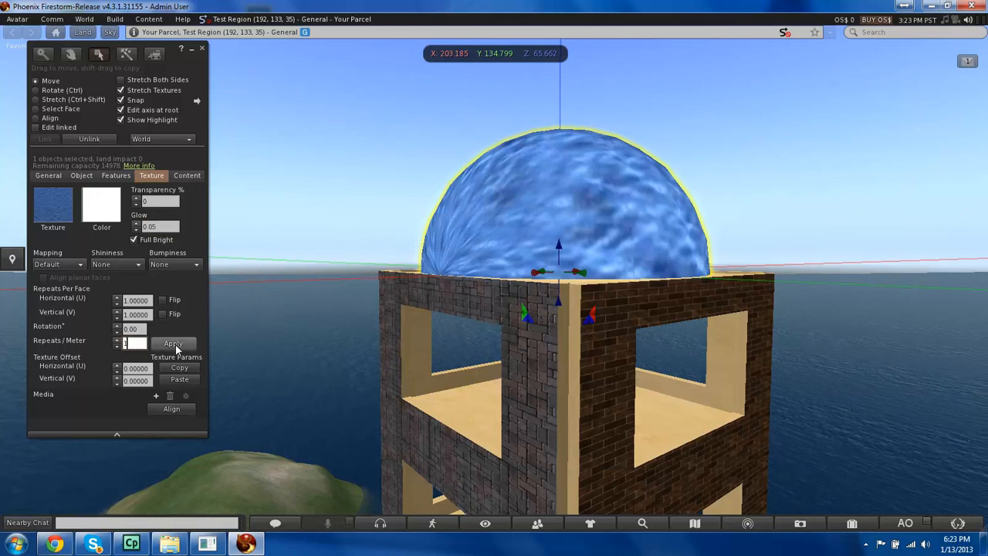
left_click(173, 344)
left_click_drag(143, 343, 90, 340)
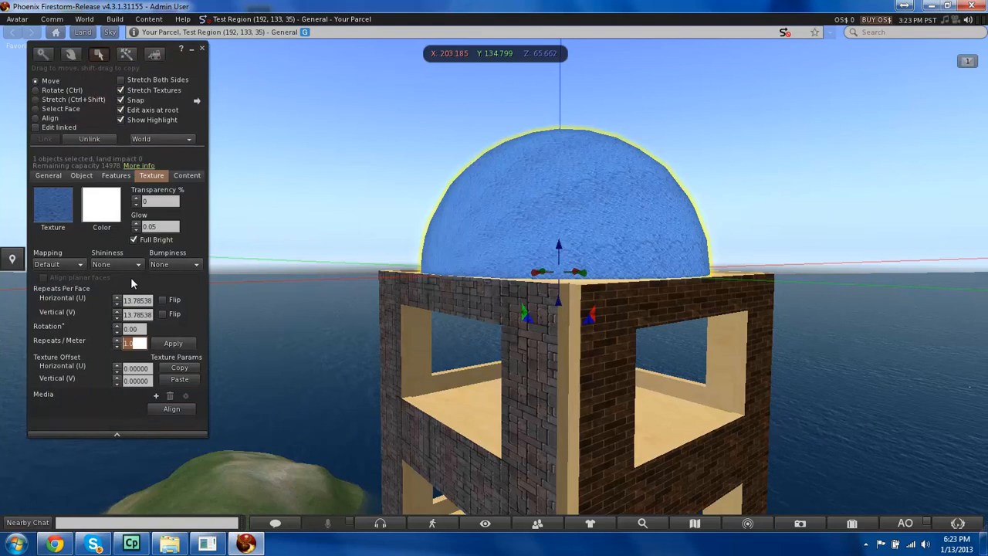
key("BackSpace")
type("0.5")
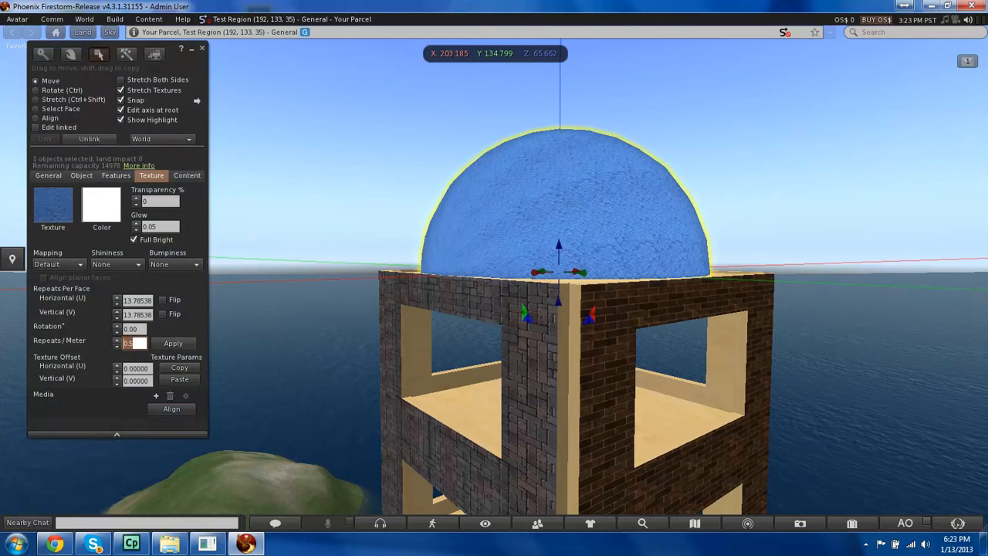
left_click(173, 343)
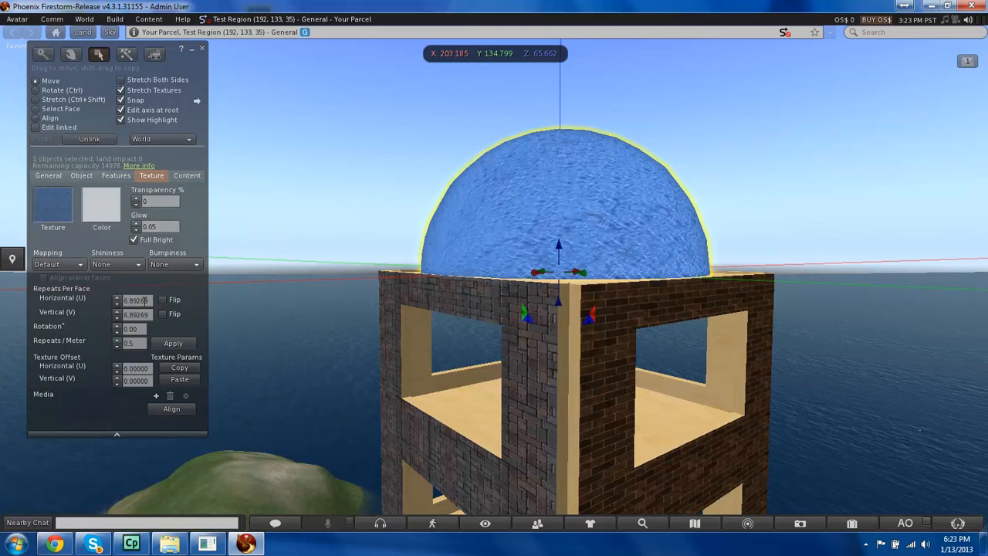
Set the dome texture's horizontal and vertical repeats per face back to 1
left_click_drag(151, 300, 93, 300)
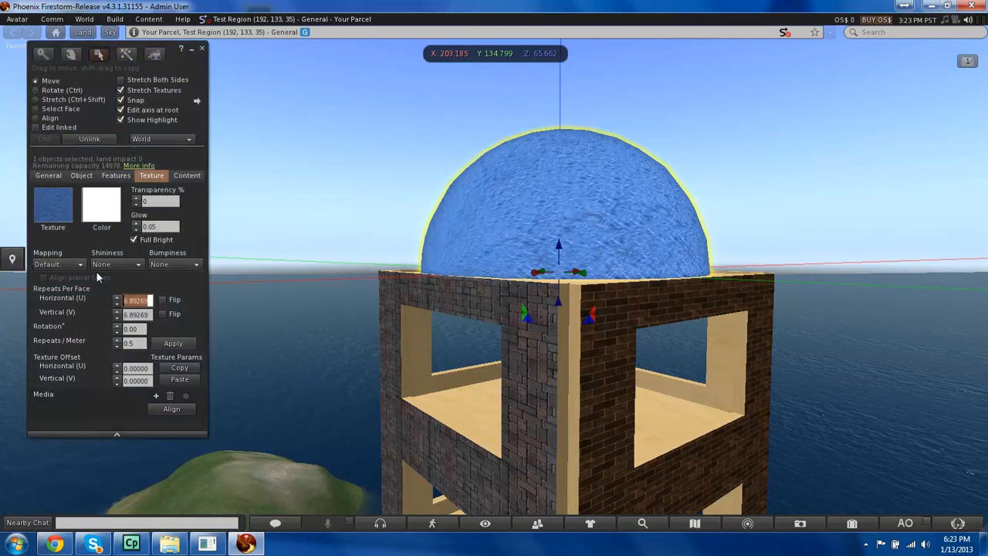
type("1")
key("Return")
left_click_drag(152, 314, 125, 315)
type("1")
key("Return")
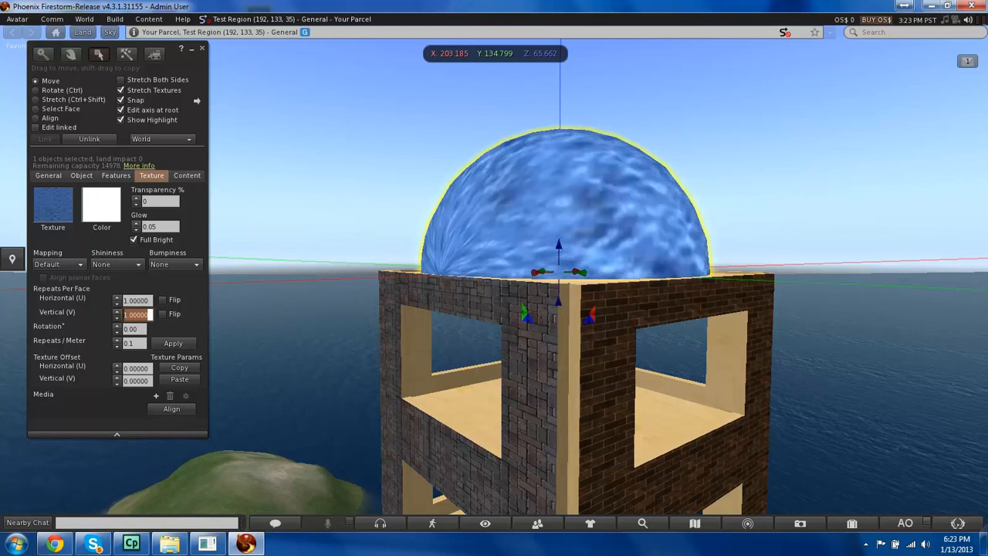
Rotate the dome's texture by 90 degrees
left_click(142, 329)
type("90")
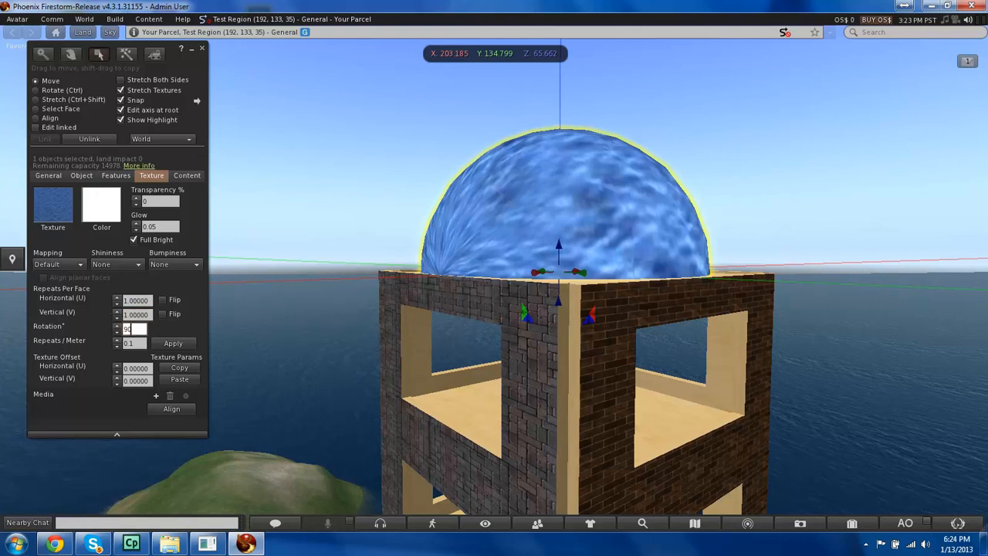
key("Return")
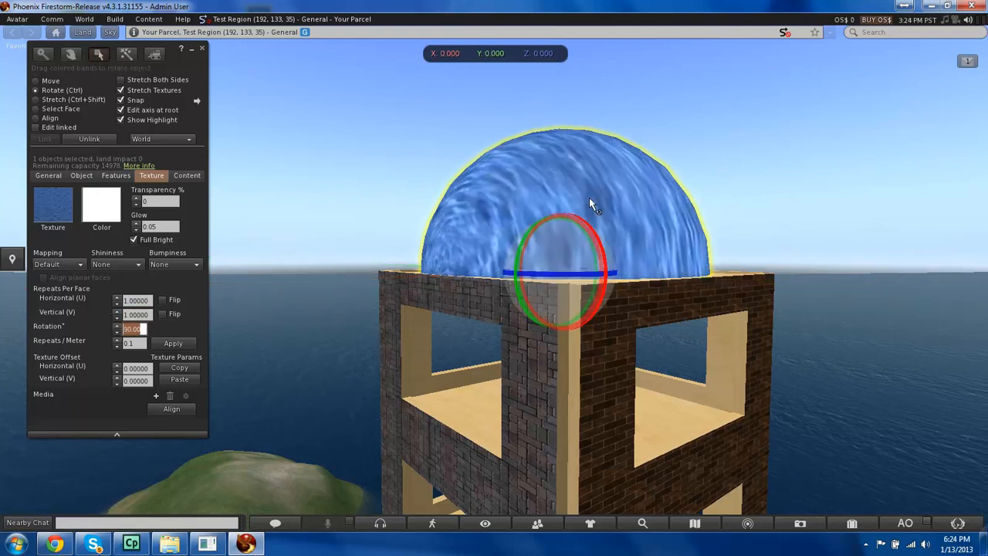
Add a new script to the dome's contents and open it for editing
left_click_drag(592, 205, 417, 371, "alt")
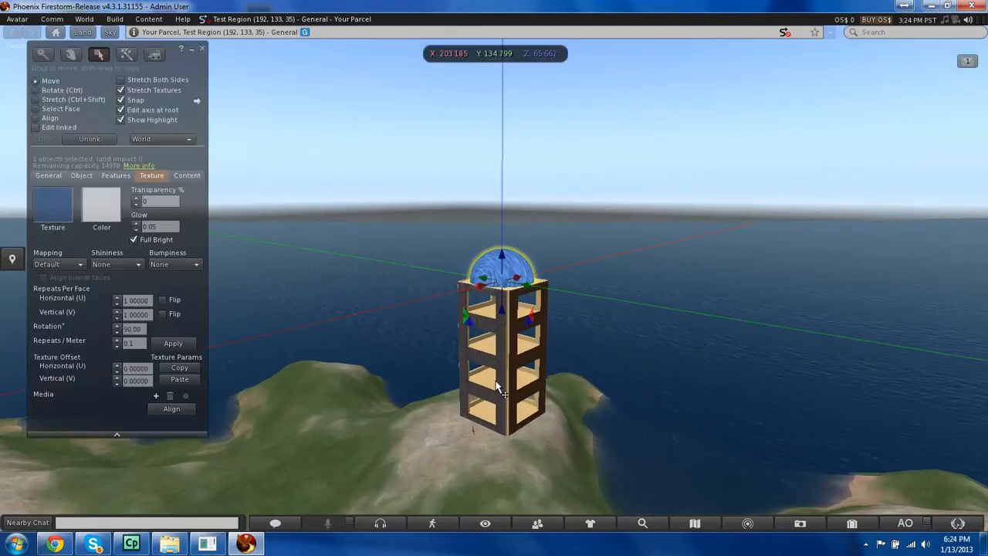
left_click(484, 407)
left_click(455, 482)
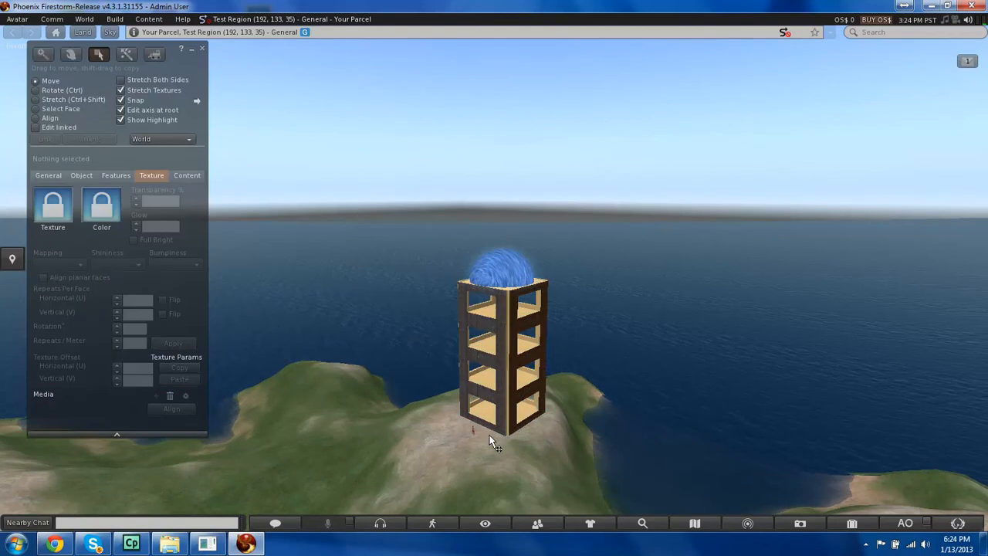
left_click_drag(521, 300, 521, 231, "alt")
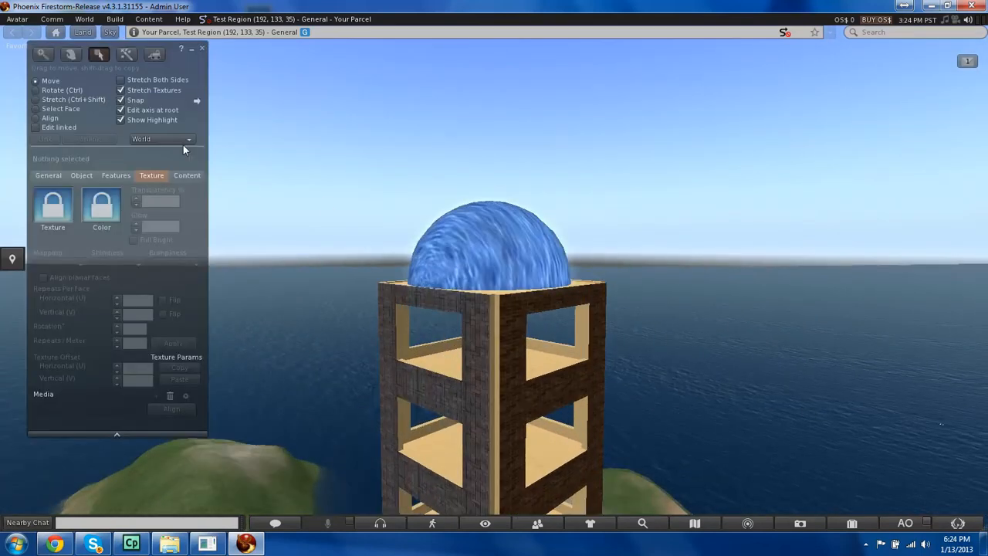
left_click(192, 176)
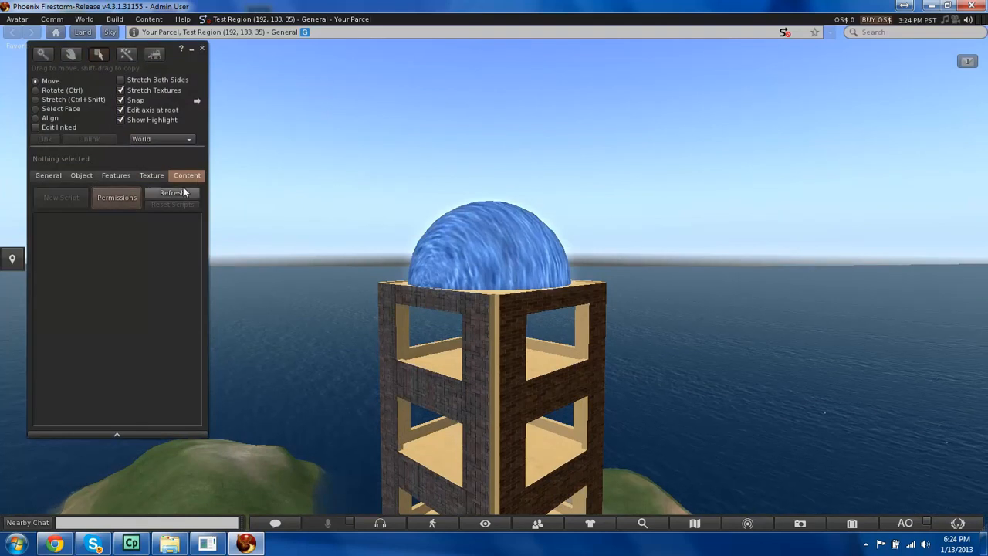
left_click(467, 269)
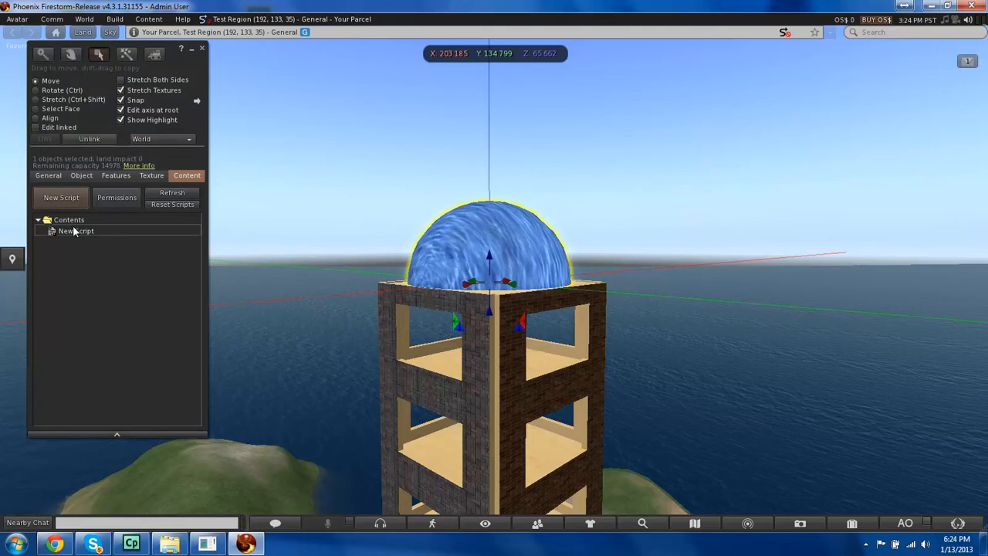
left_click(75, 231)
double_click(74, 236)
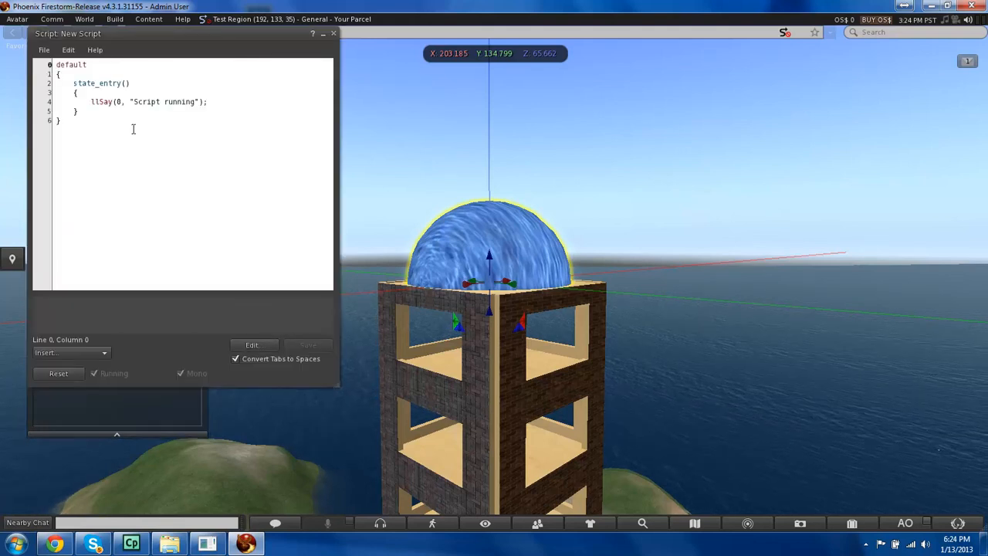
Replace the script's llSay line with llTargetOmega(<0,0,0.5>,PI,1);, save it, and close the script and build windows
mouse_move(131, 112)
left_mouse_down()
mouse_move(100, 95)
mouse_move(140, 103)
left_mouse_up()
left_click_drag(216, 101, 86, 101)
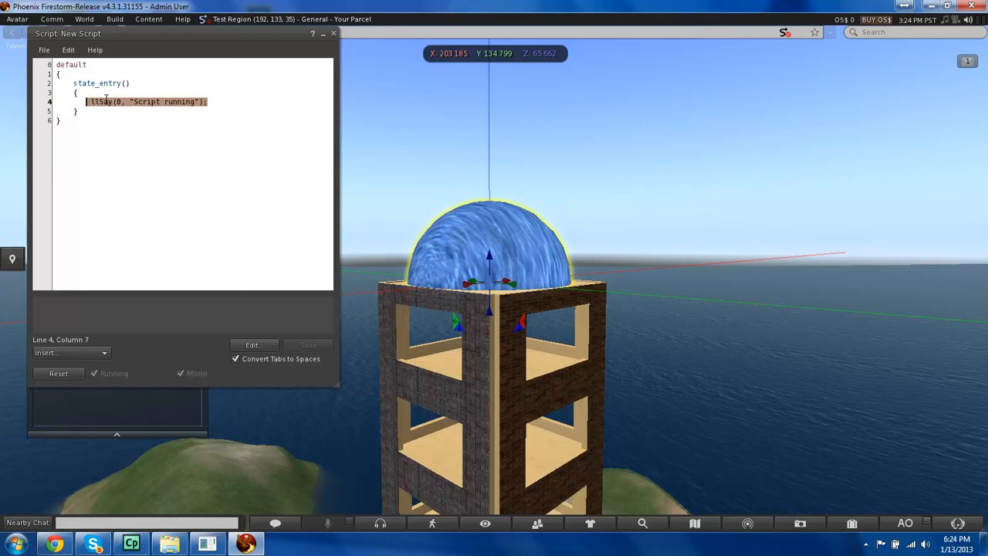
type("ll")
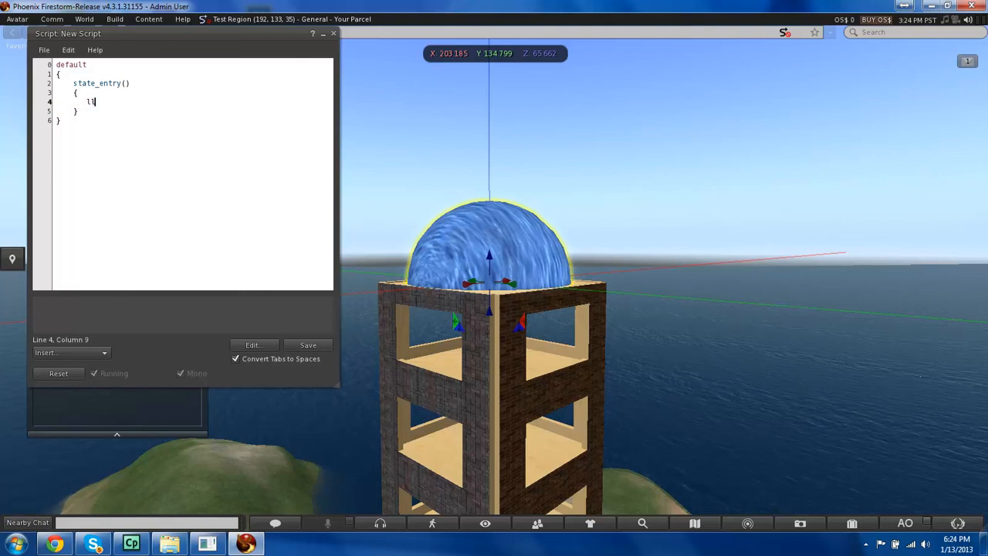
type("TargetOme")
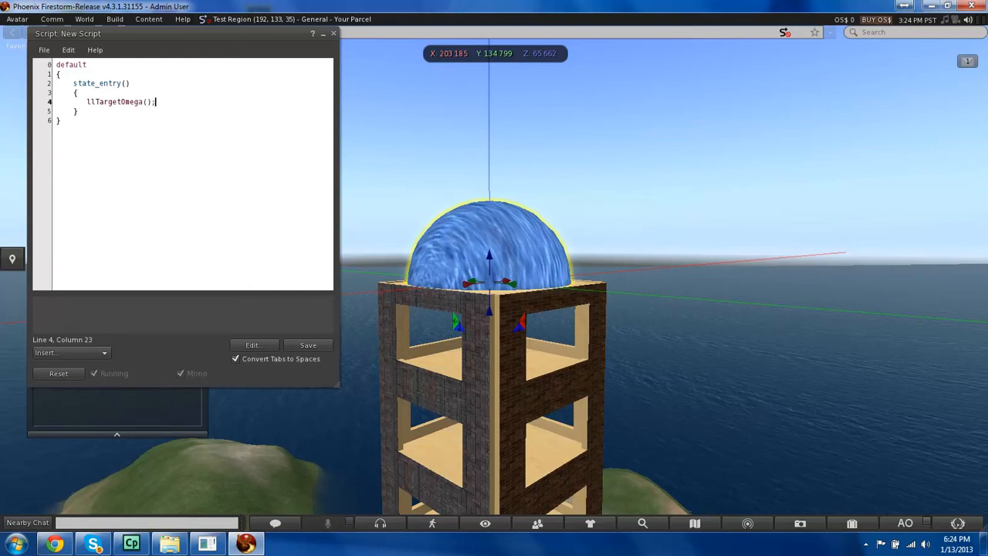
type("ga(<>")
type("0,0,0.5>,,")
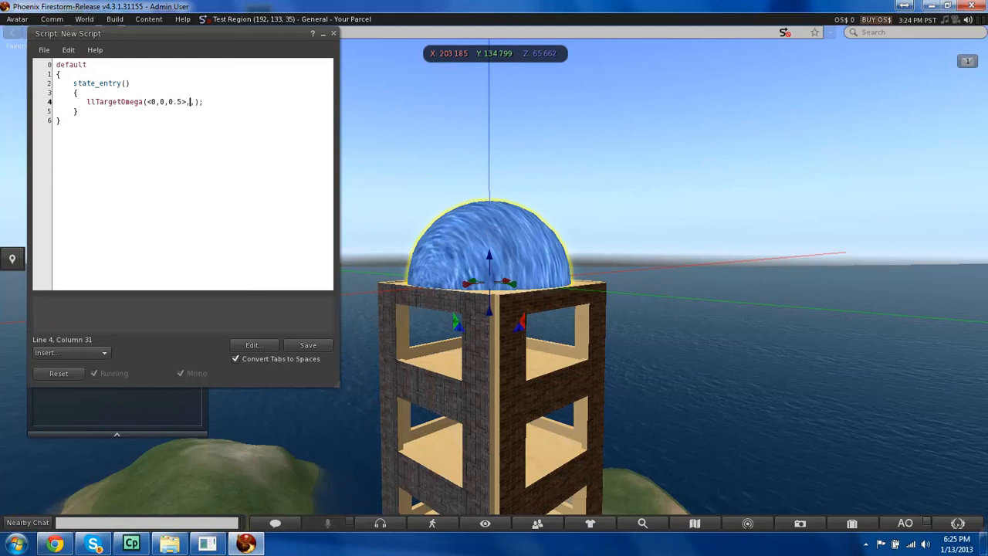
type("PI")
left_click(307, 345)
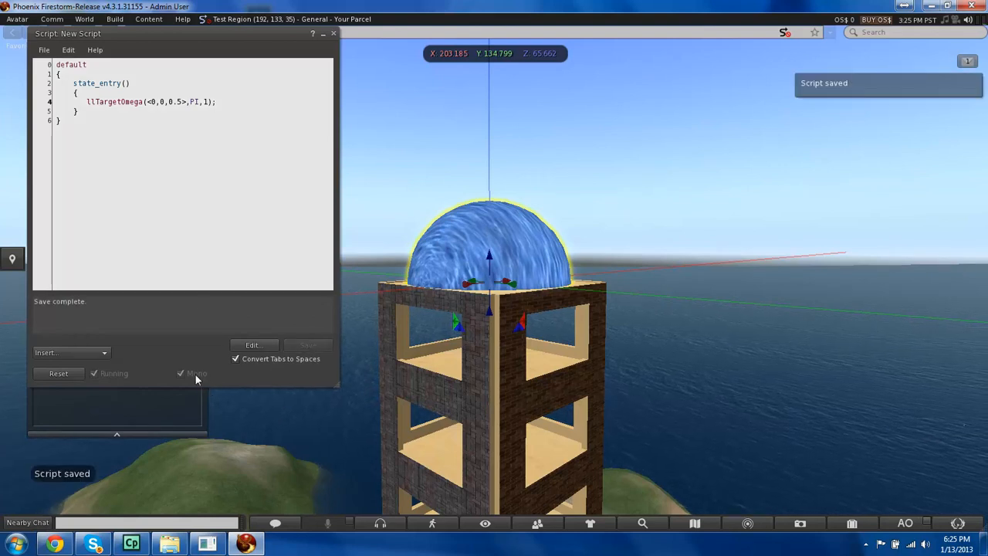
left_click(333, 34)
left_click(202, 48)
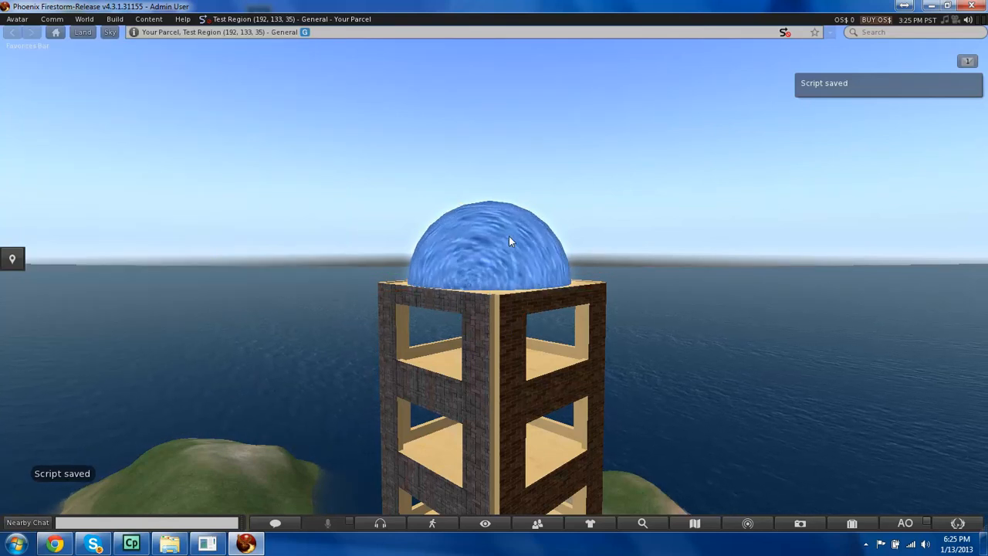
Change the axis vector in the dome's llTargetOmega call to <0,0,0.2>, save the script, and leave object editing
right_click(474, 275)
left_click(498, 304)
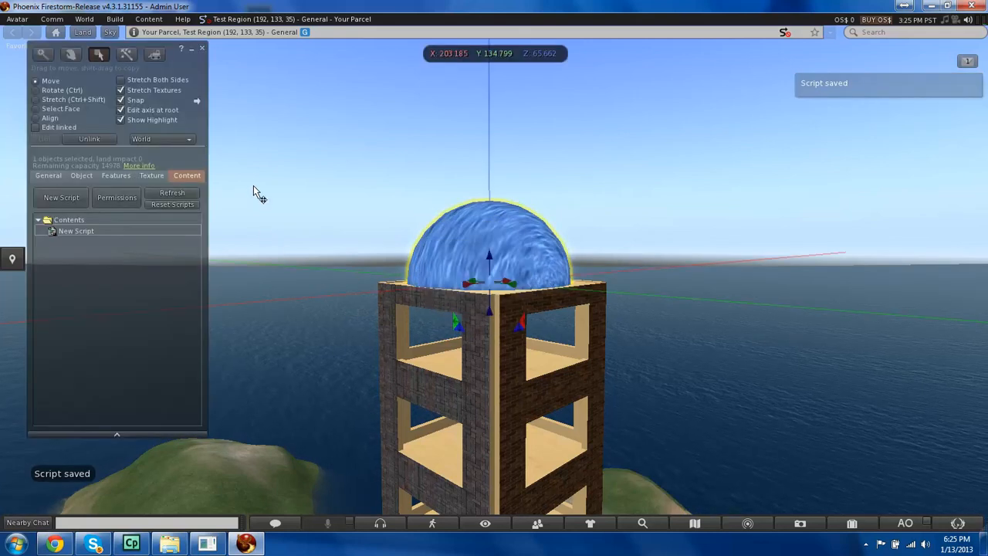
double_click(78, 231)
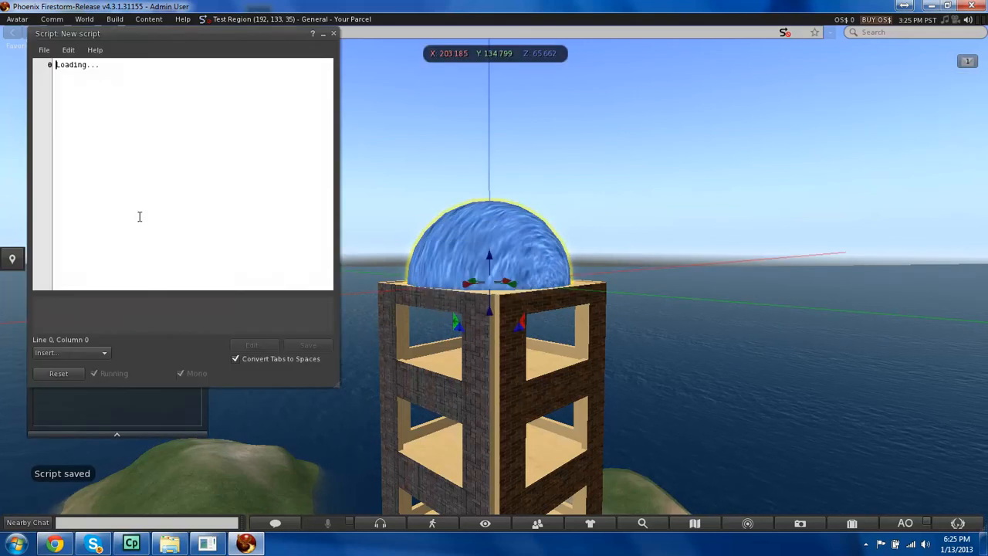
left_click(179, 101)
key("Delete")
type("2")
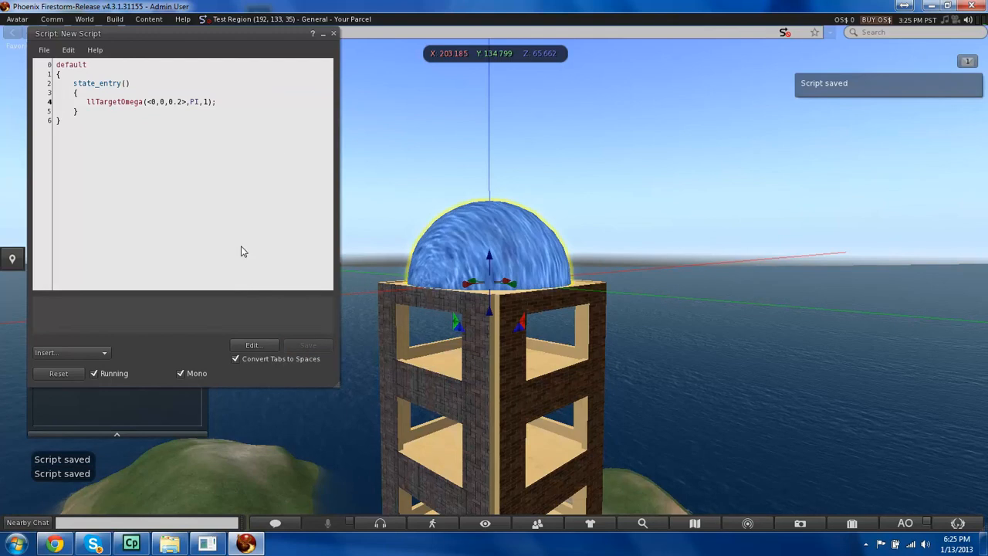
left_click(335, 33)
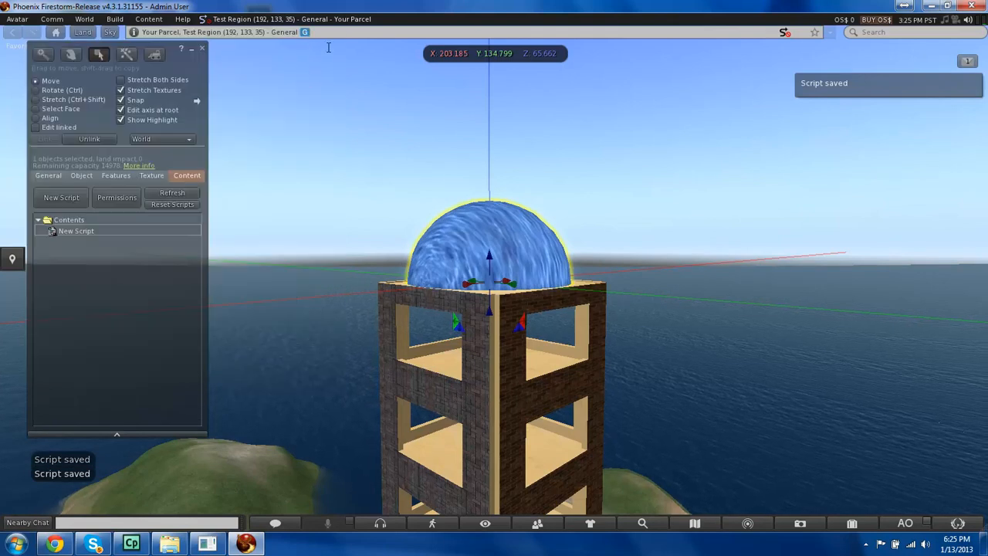
left_click(201, 50)
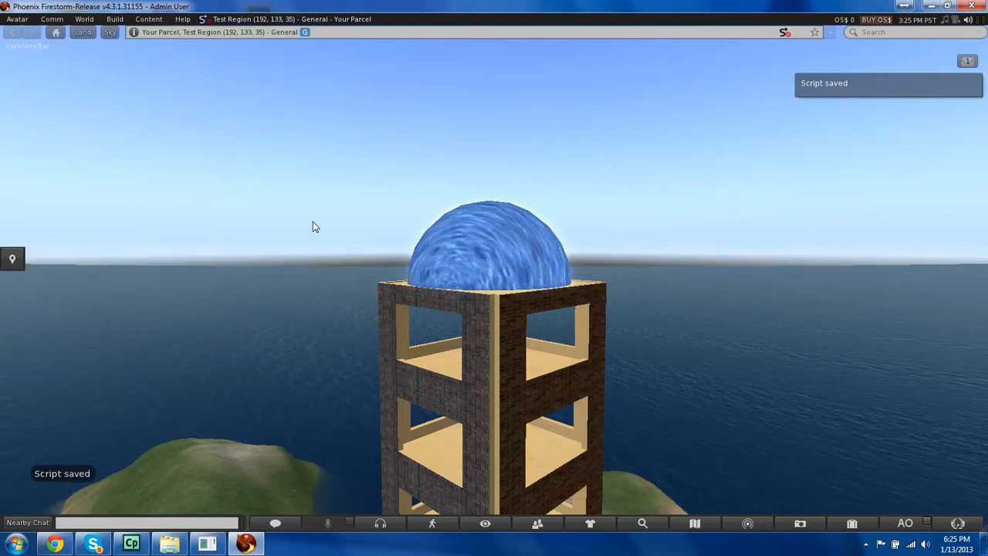
Examine the whole tower and its scripted dome from a distance
left_click_drag(492, 261, 506, 359, "ctrl+alt")
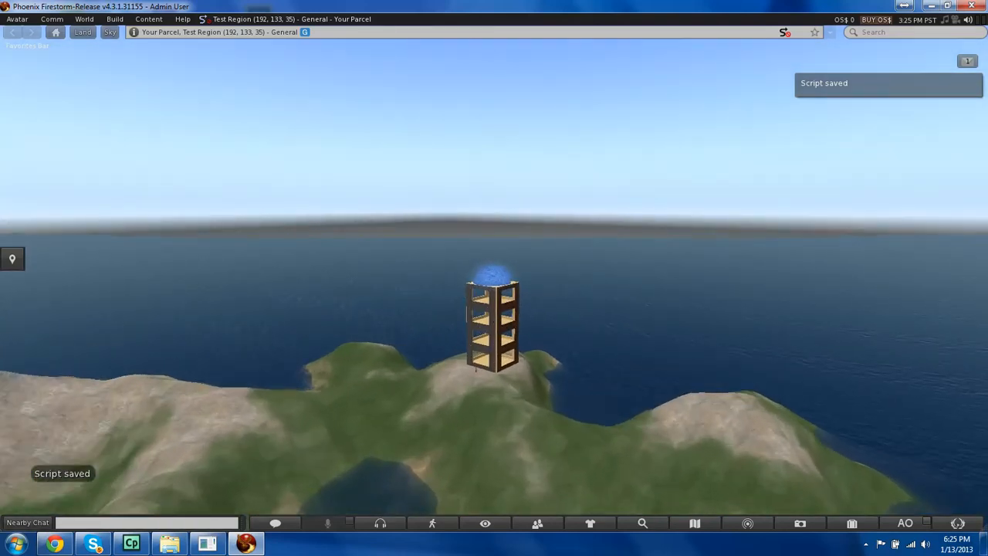
left_click_drag(492, 326, 487, 184, "alt")
left_click_drag(490, 309, 499, 282, "alt")
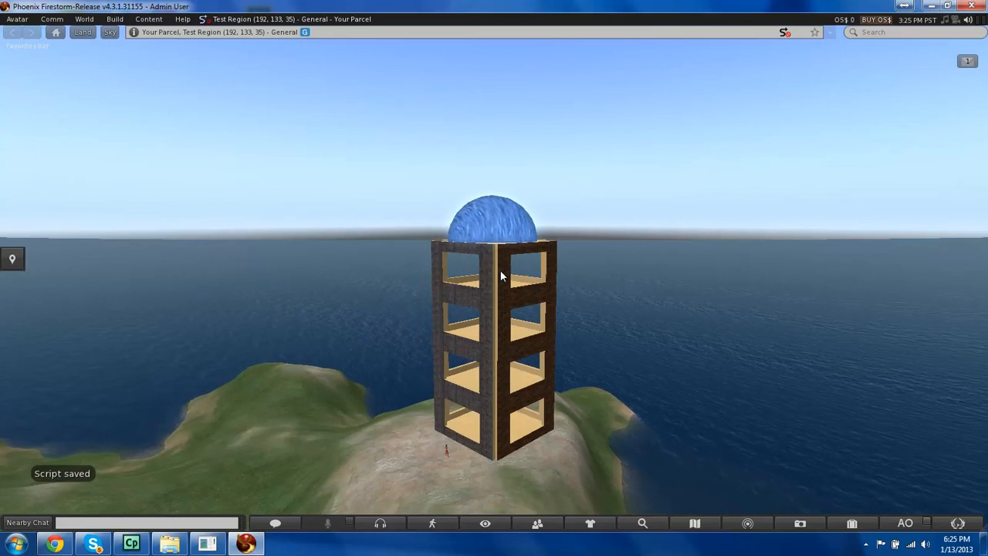